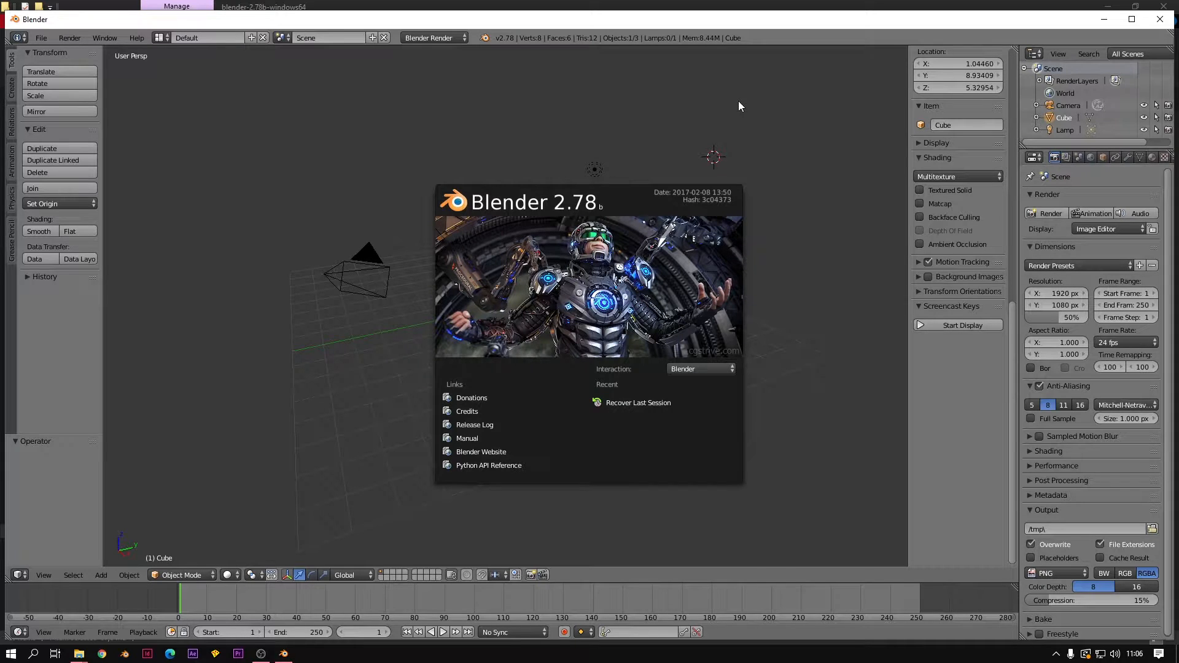
- Maximize the Blender 2.78 and Blender 2.90 windows and dismiss the 2.90 splash screen
{"action": "left_click", "coordinate": [1132, 19]}
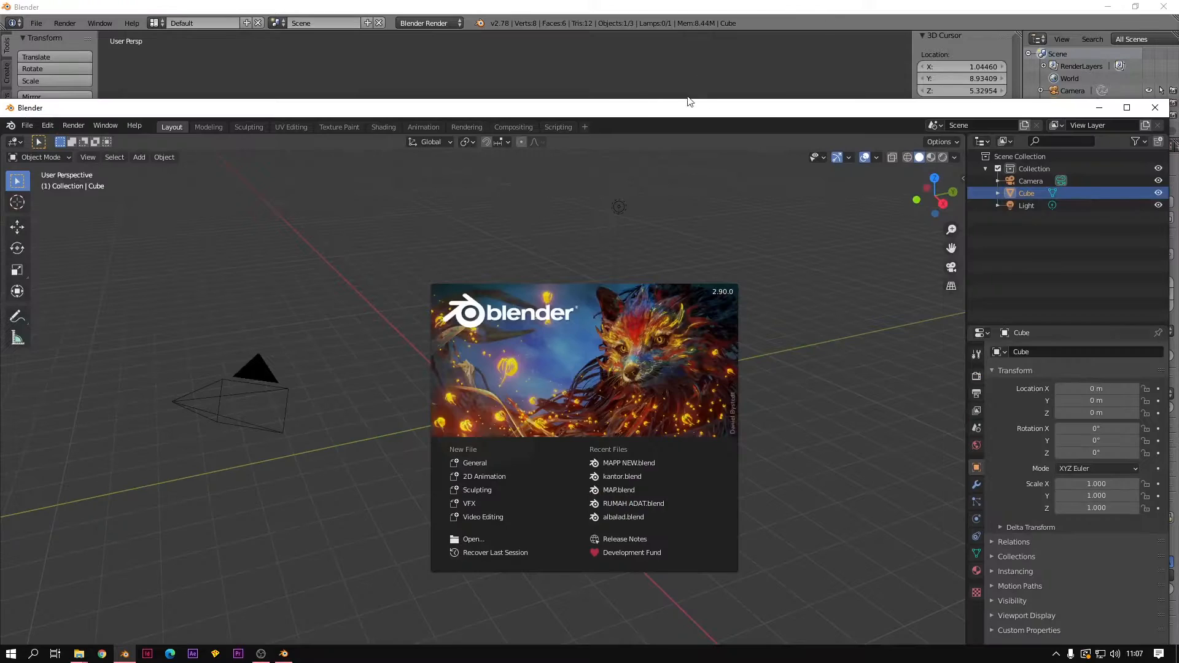
{"action": "double_click", "coordinate": [704, 105]}
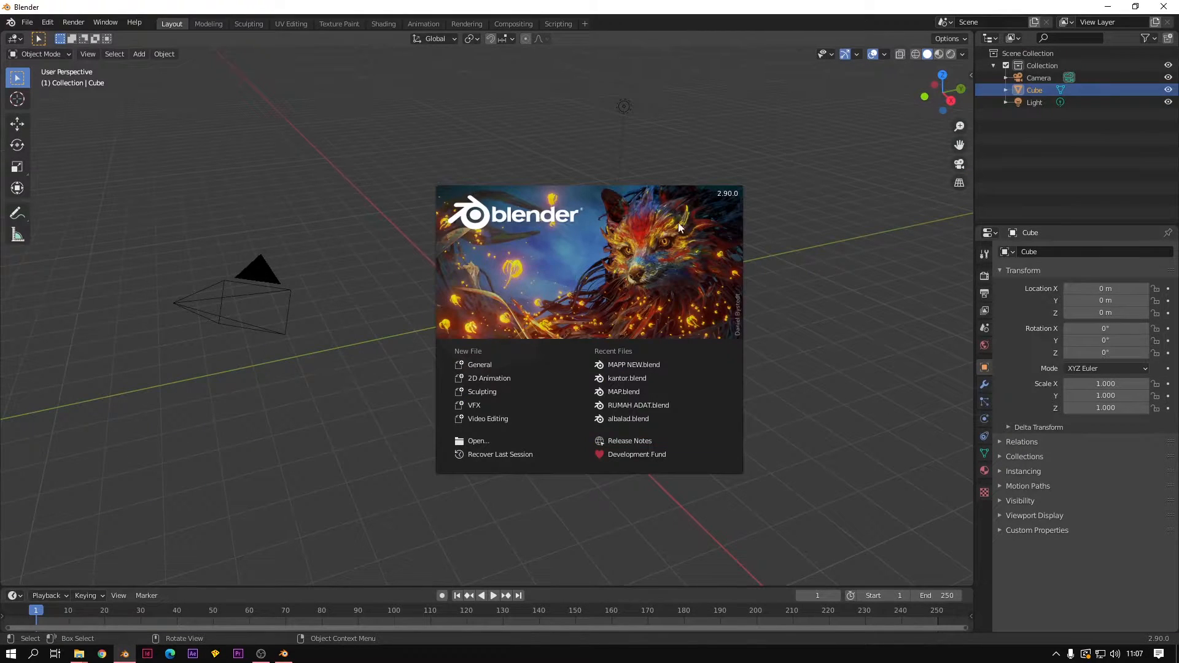
{"action": "left_click", "coordinate": [277, 191]}
{"action": "middle_click_drag", "start_coordinate": [277, 191], "coordinate": [866, 191]}
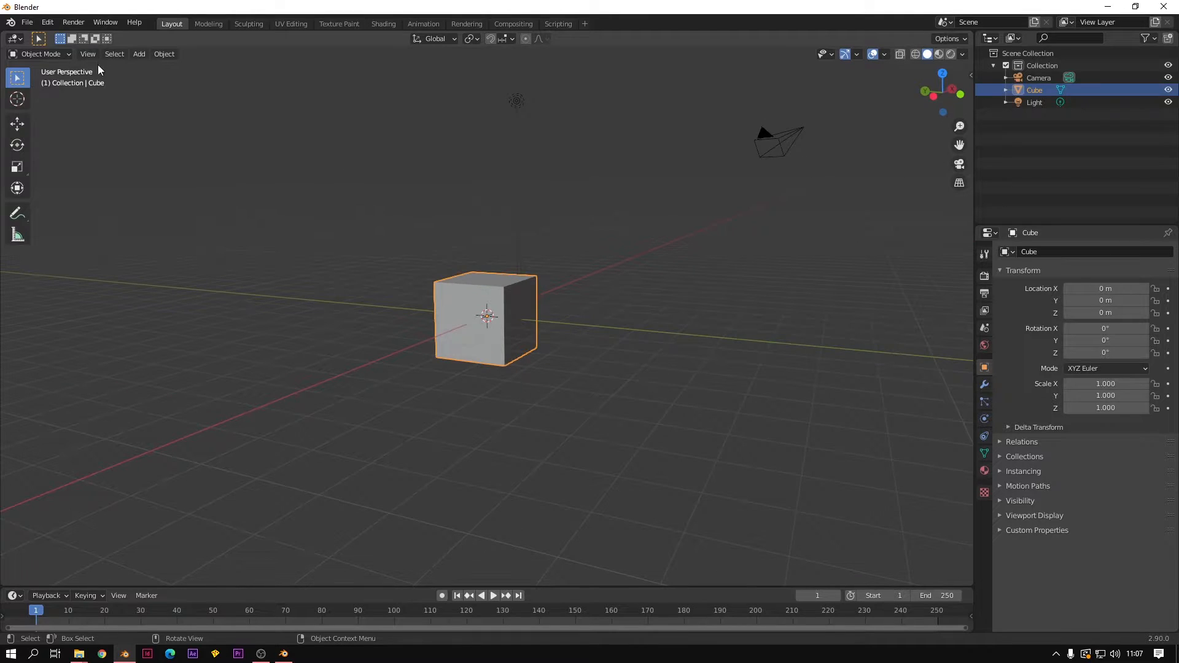
- Open the recent file MAPP NEW.blend
{"action": "left_click", "coordinate": [23, 25]}
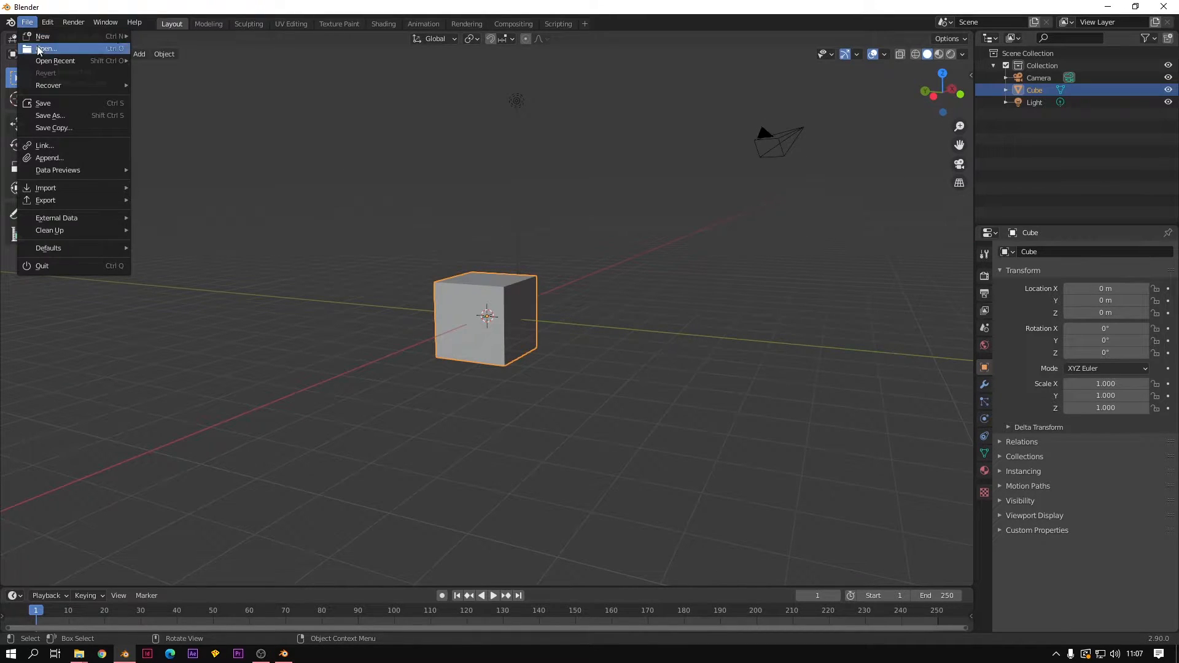
{"action": "mouse_move", "coordinate": [72, 61]}
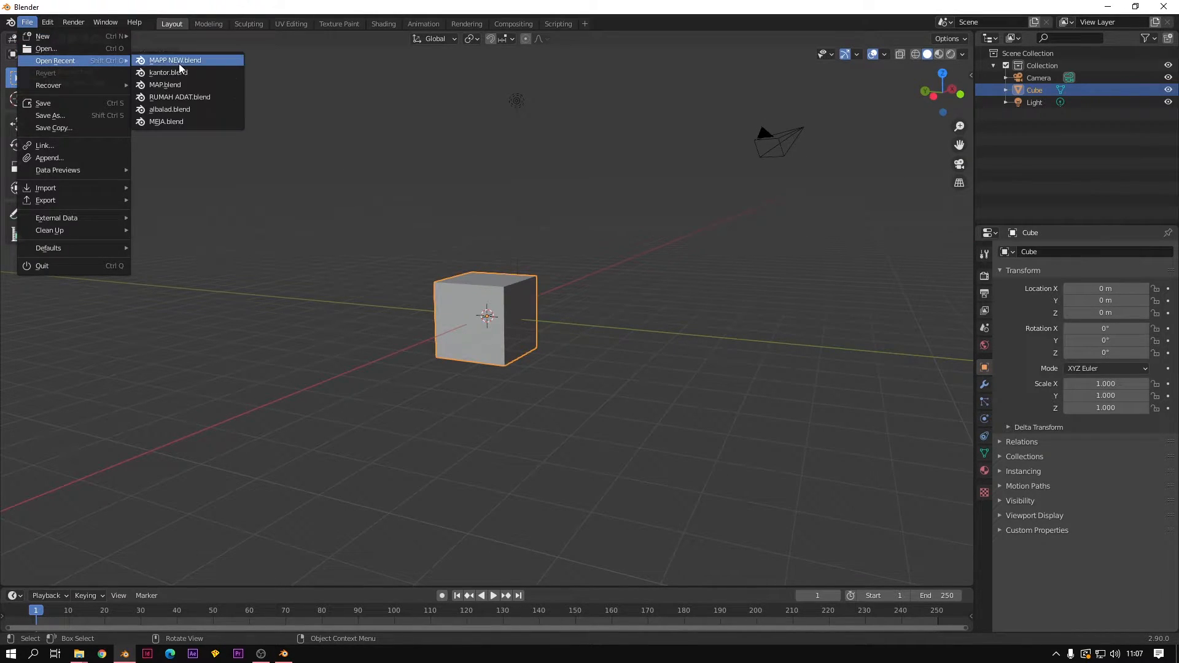
{"action": "left_click", "coordinate": [178, 62]}
- Select the sloped front roof of the blue building and frame it in the view
{"action": "mouse_move", "coordinate": [570, 404]}
{"action": "middle_mouse_down"}
{"action": "mouse_move", "coordinate": [454, 382]}
{"action": "mouse_move", "coordinate": [404, 396]}
{"action": "mouse_move", "coordinate": [715, 285]}
{"action": "mouse_move", "coordinate": [817, 264]}
{"action": "middle_mouse_up"}
{"action": "scroll", "coordinate": [412, 396], "scroll_direction": "up", "scroll_amount": 5}
{"action": "middle_click_drag", "start_coordinate": [730, 286], "coordinate": [534, 320], "text": "shift"}
{"action": "middle_click_drag", "start_coordinate": [764, 245], "coordinate": [719, 264]}
{"action": "middle_click_drag", "start_coordinate": [424, 322], "coordinate": [517, 294], "text": "shift"}
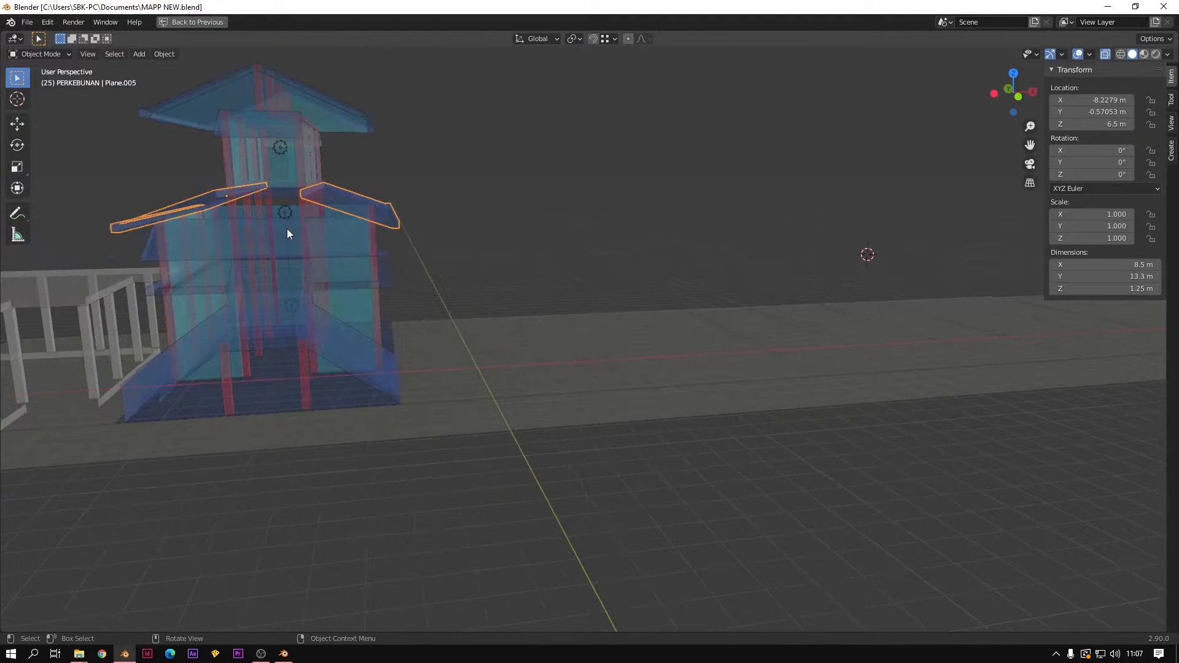
{"action": "left_click", "coordinate": [304, 214]}
{"action": "key", "text": "KP_Decimal"}
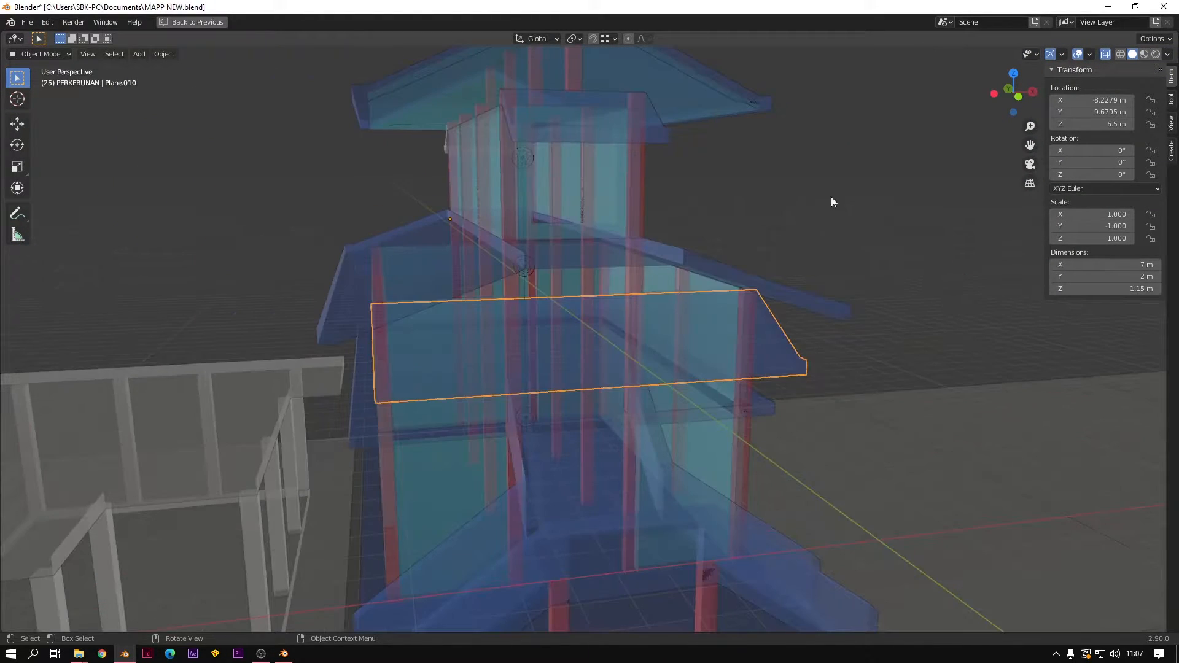
- Turn off X-ray display, inspect the building from outside and select its uppermost roof
{"action": "left_click", "coordinate": [1105, 54]}
{"action": "scroll", "coordinate": [767, 281], "scroll_direction": "down", "scroll_amount": 5}
{"action": "middle_click_drag", "start_coordinate": [809, 288], "coordinate": [679, 288]}
{"action": "scroll", "coordinate": [657, 359], "scroll_direction": "down", "scroll_amount": 4}
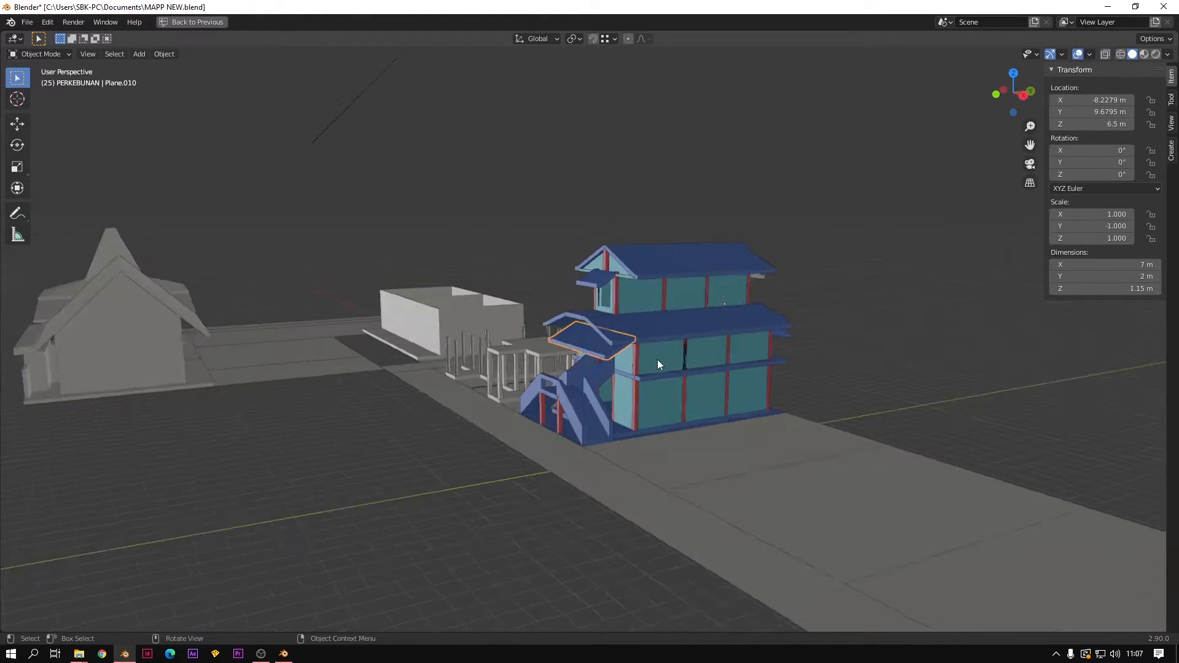
{"action": "scroll", "coordinate": [644, 358], "scroll_direction": "up", "scroll_amount": 5}
{"action": "scroll", "coordinate": [643, 358], "scroll_direction": "up", "scroll_amount": 1}
{"action": "middle_click_drag", "start_coordinate": [583, 331], "coordinate": [607, 342]}
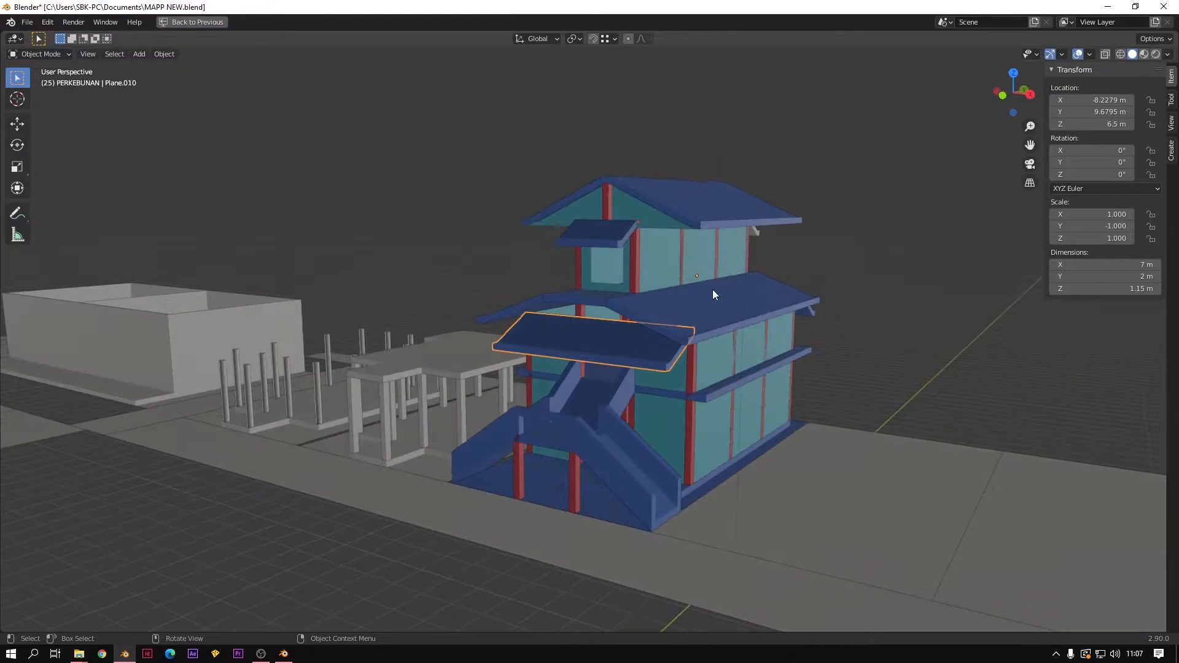
{"action": "left_click", "coordinate": [710, 198]}
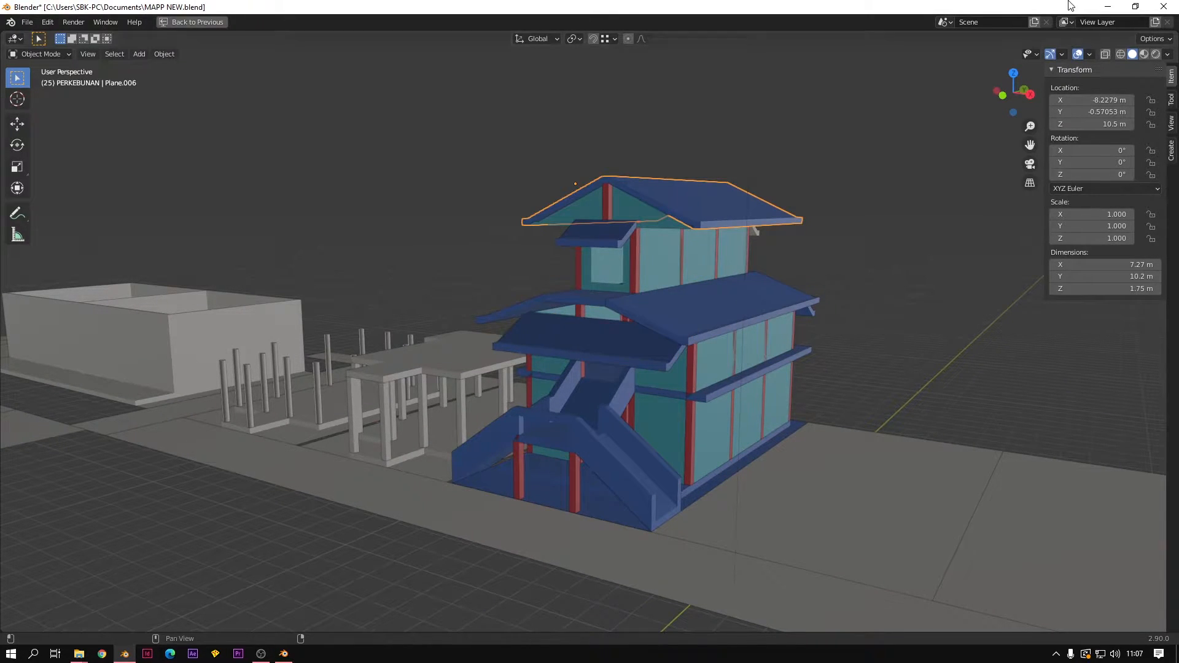
- Close Blender 2.90 and save the changes to MAPP NEW
{"action": "left_click", "coordinate": [1162, 7]}
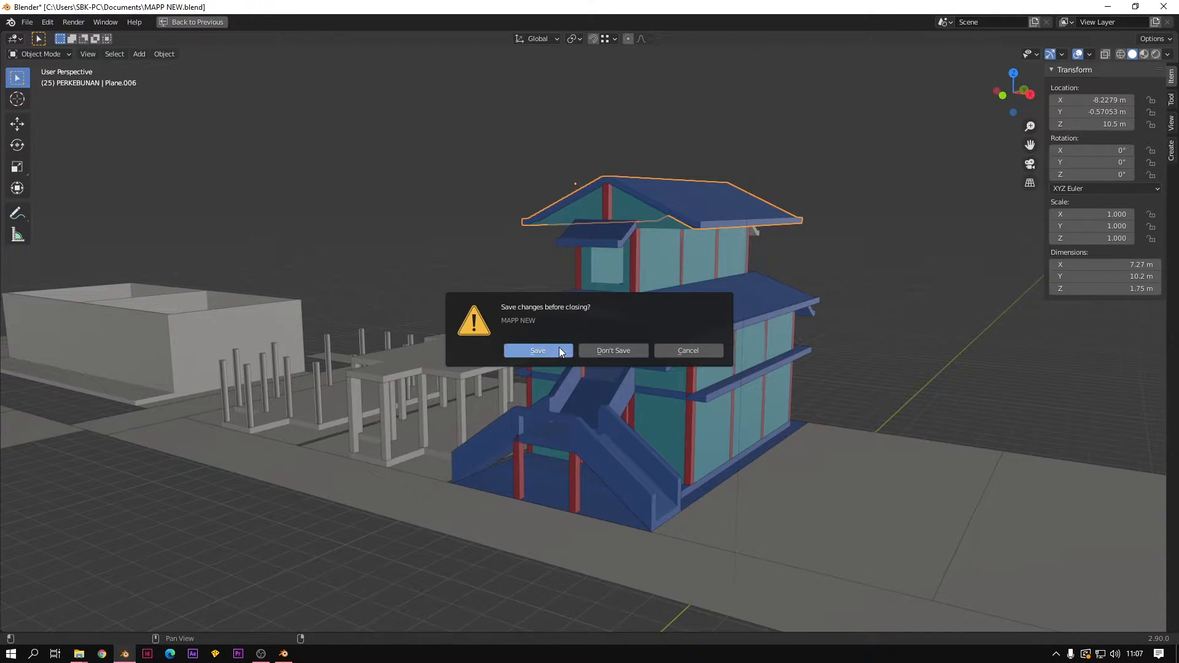
{"action": "left_click", "coordinate": [538, 351]}
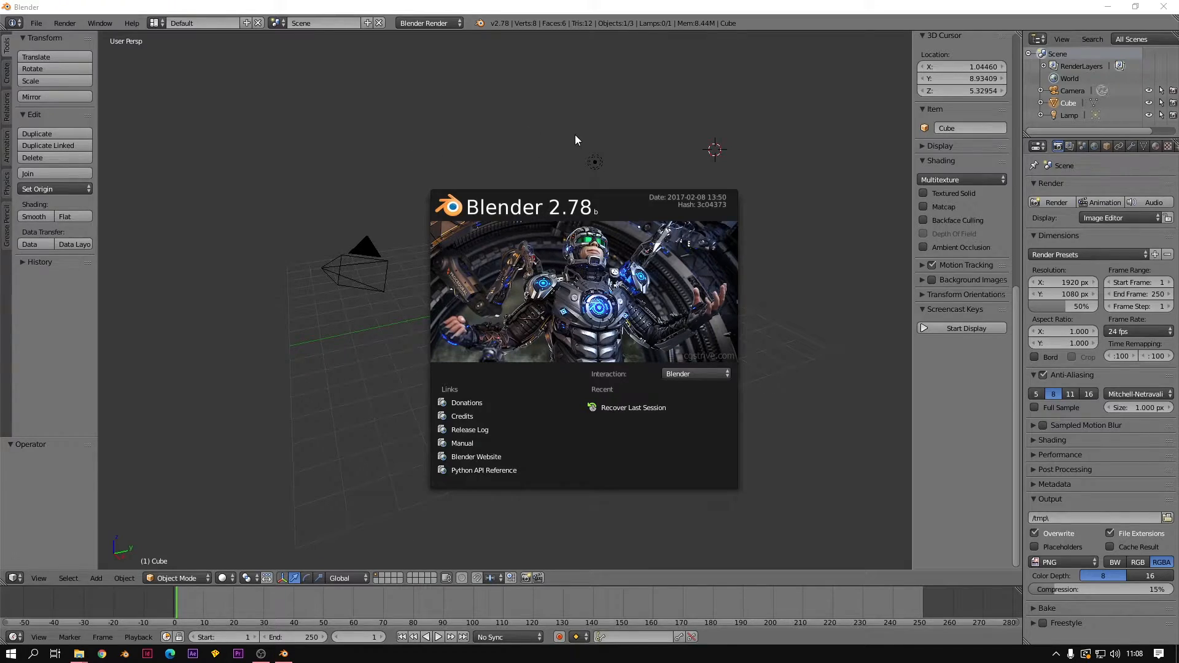
- Dismiss the Blender 2.78 splash screen and start the Screencast Keys display
{"action": "left_click", "coordinate": [575, 135]}
{"action": "middle_click_drag", "start_coordinate": [564, 138], "coordinate": [773, 313]}
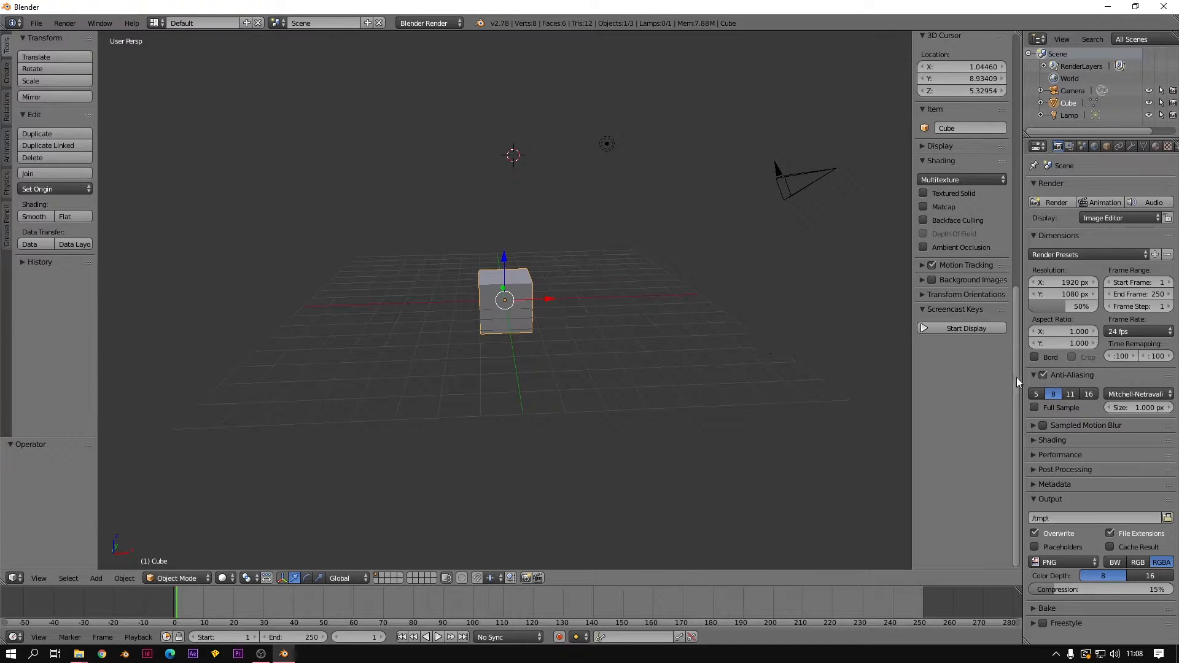
{"action": "left_click", "coordinate": [970, 325]}
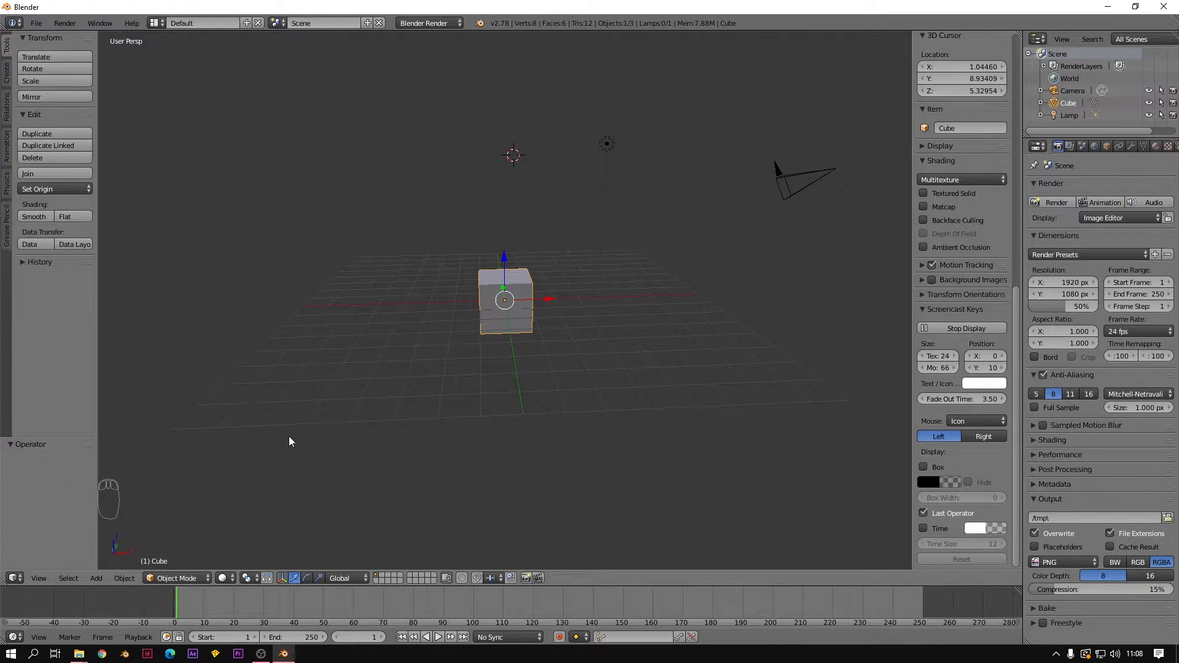
- Toggle the selection of all objects so that nothing is selected
{"action": "key", "text": "space"}
{"action": "key", "text": "a"}
{"action": "key", "text": "a"}
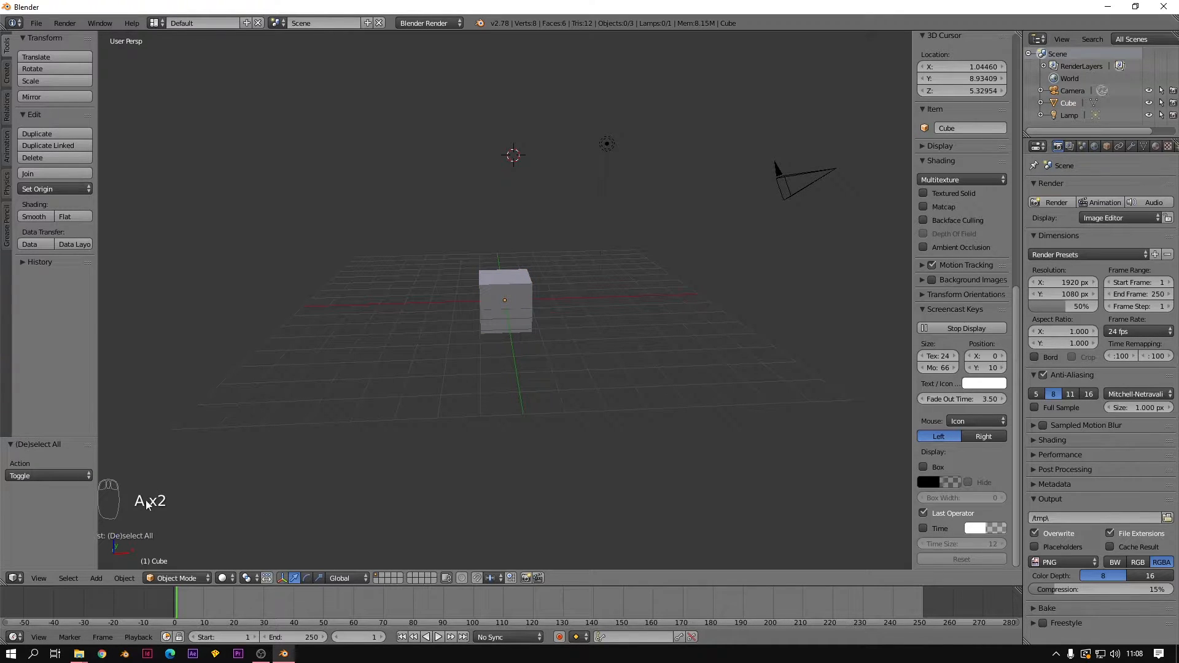
- Place the 3D cursor in empty space beside the cube and select the cube
{"action": "left_click", "coordinate": [348, 343]}
{"action": "right_click", "coordinate": [480, 337]}
{"action": "middle_click_drag", "start_coordinate": [442, 355], "coordinate": [521, 351]}
{"action": "scroll", "coordinate": [495, 323], "scroll_direction": "up", "scroll_amount": 5}
{"action": "scroll", "coordinate": [495, 325], "scroll_direction": "down", "scroll_amount": 5}
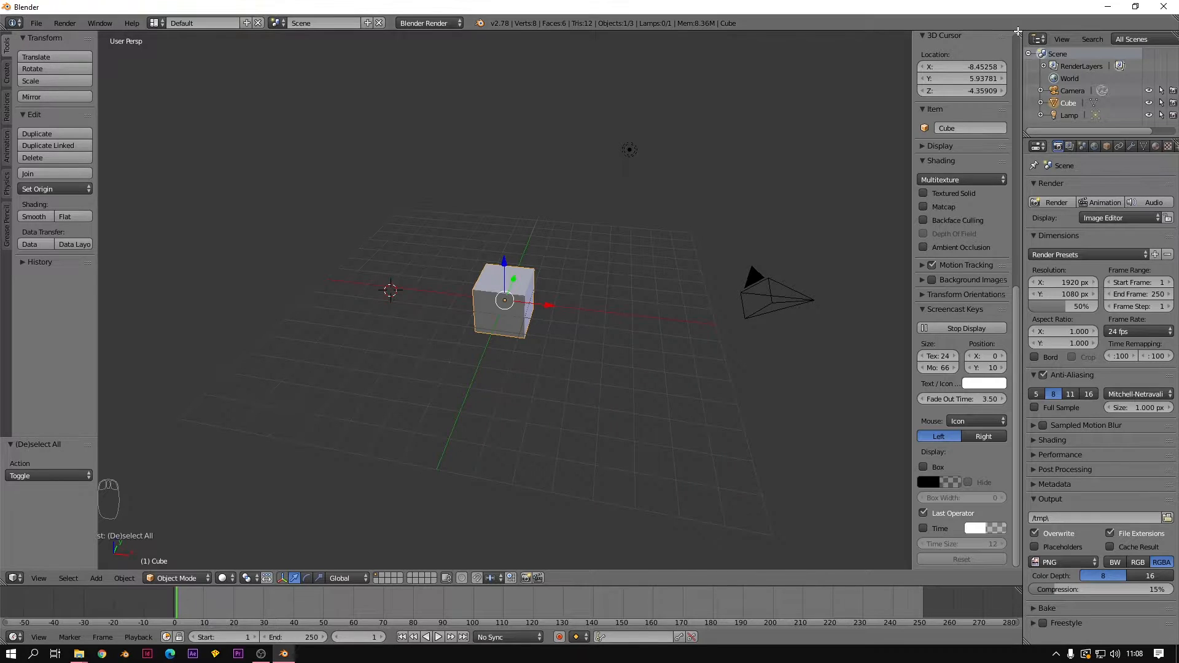
- Split the 3D view into side-by-side and stacked viewports, and join them back into a single viewport
{"action": "left_click_drag", "start_coordinate": [1018, 32], "coordinate": [488, 64]}
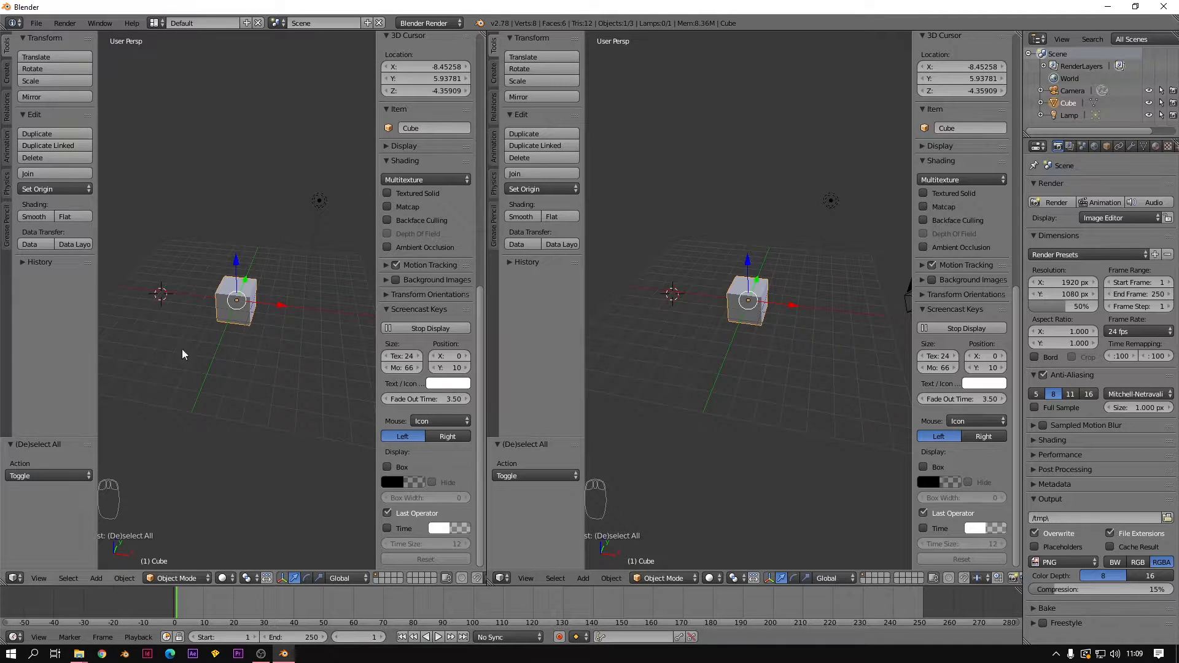
{"action": "left_click_drag", "start_coordinate": [482, 35], "coordinate": [482, 473]}
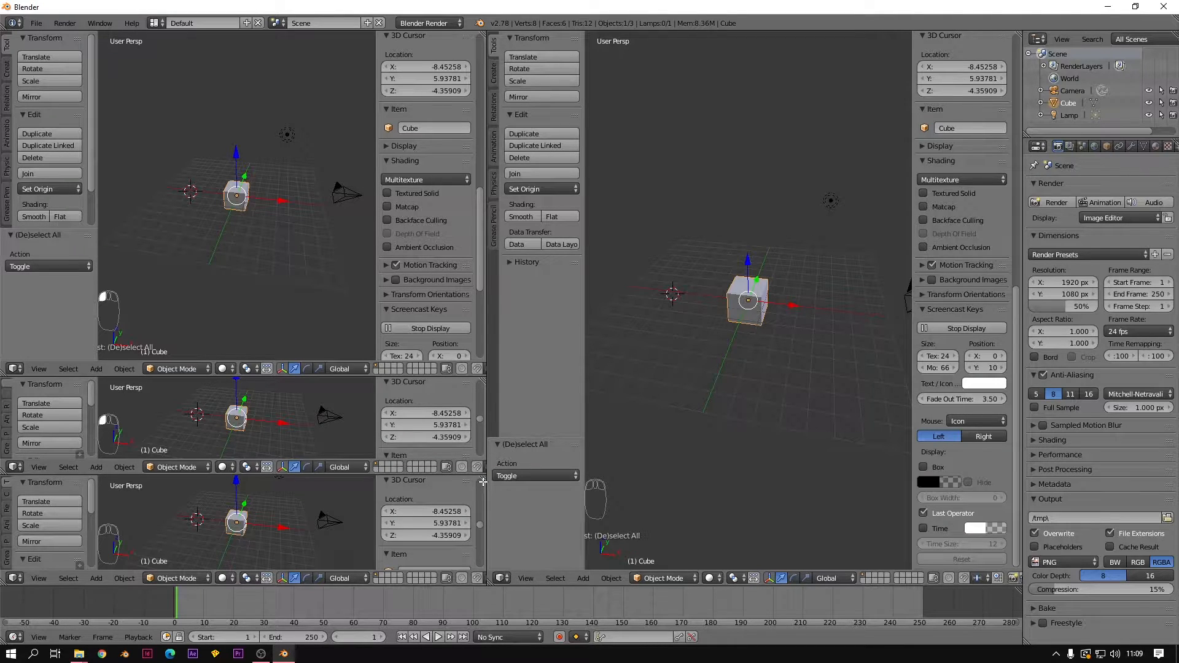
{"action": "left_click_drag", "start_coordinate": [484, 482], "coordinate": [434, 414]}
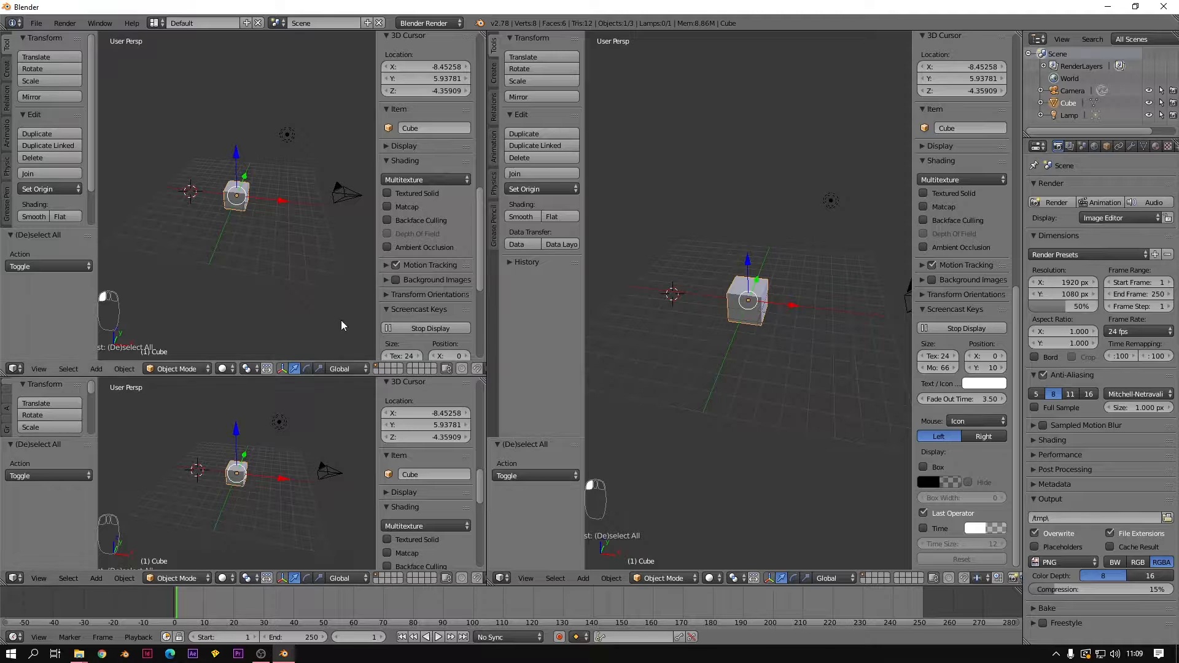
{"action": "left_click_drag", "start_coordinate": [477, 376], "coordinate": [340, 240]}
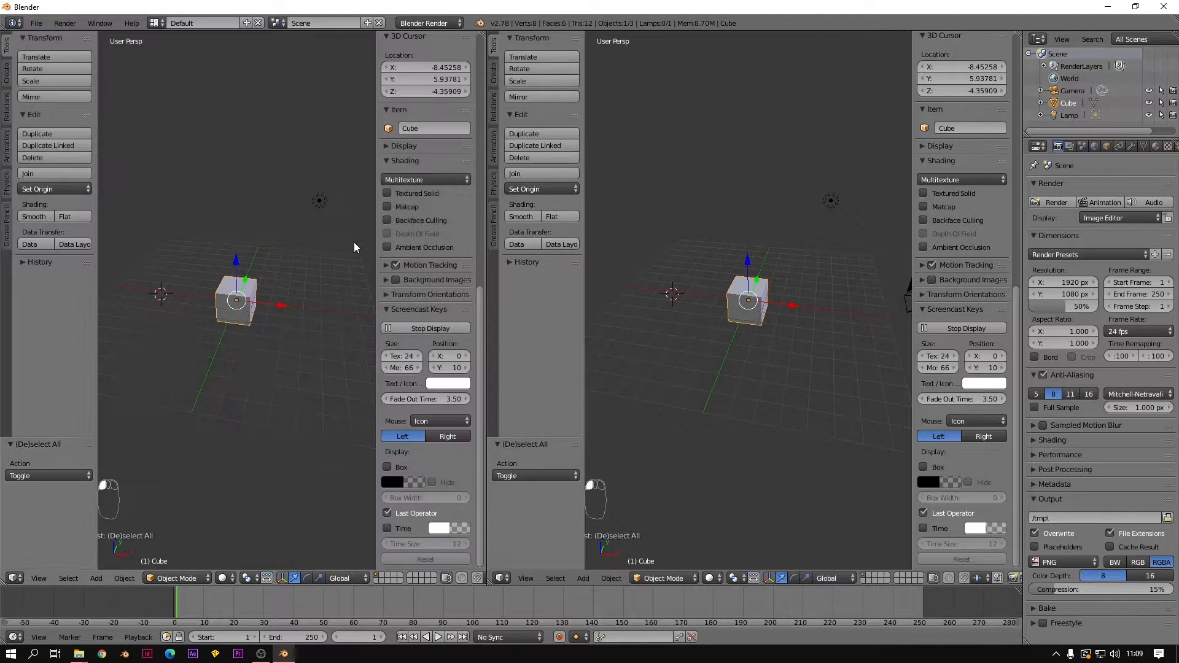
{"action": "left_click_drag", "start_coordinate": [483, 32], "coordinate": [605, 42]}
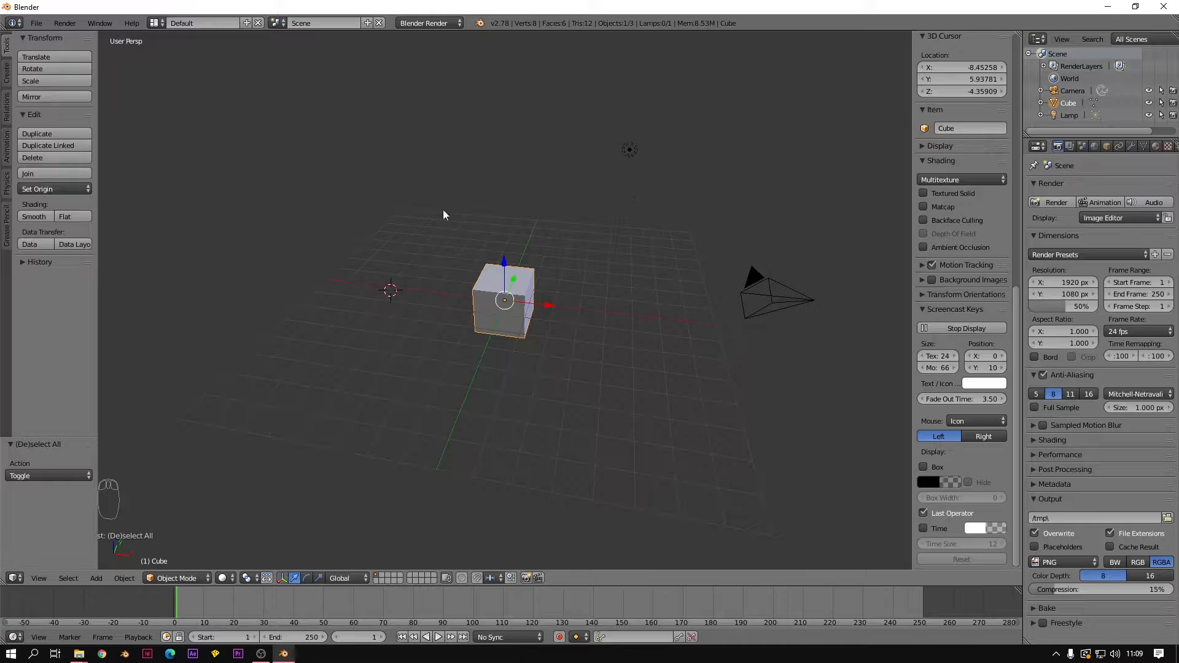
- Examine the cube from different sides and at different distances
{"action": "middle_click_drag", "start_coordinate": [664, 377], "coordinate": [421, 337]}
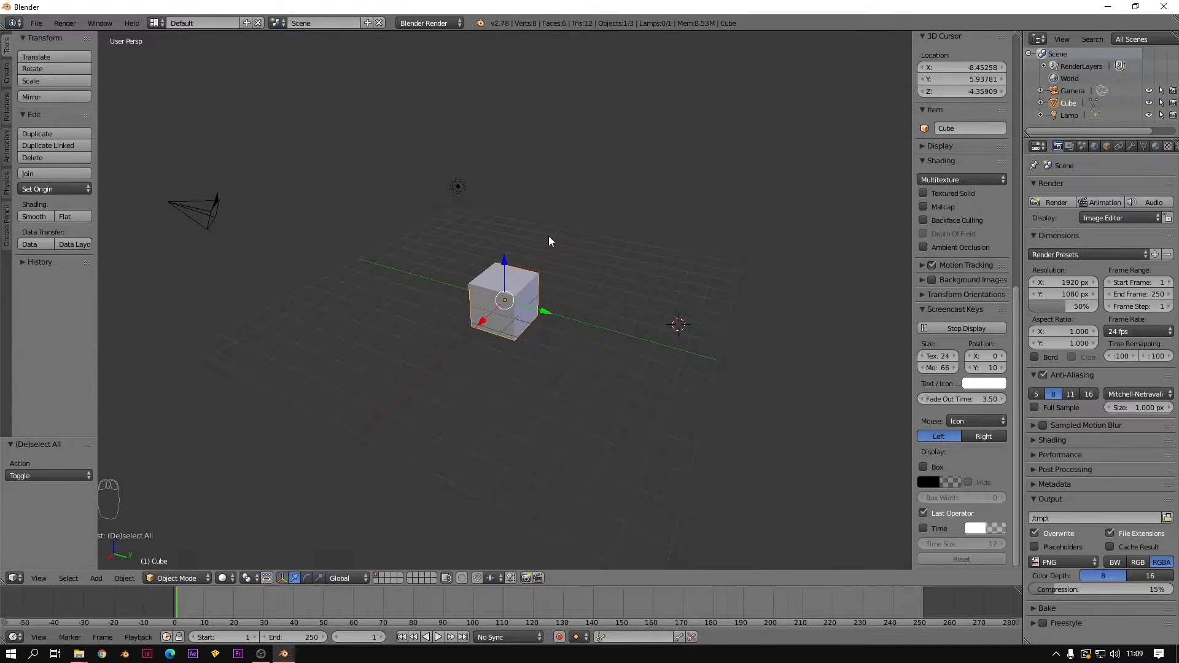
{"action": "middle_click_drag", "start_coordinate": [270, 301], "coordinate": [503, 290]}
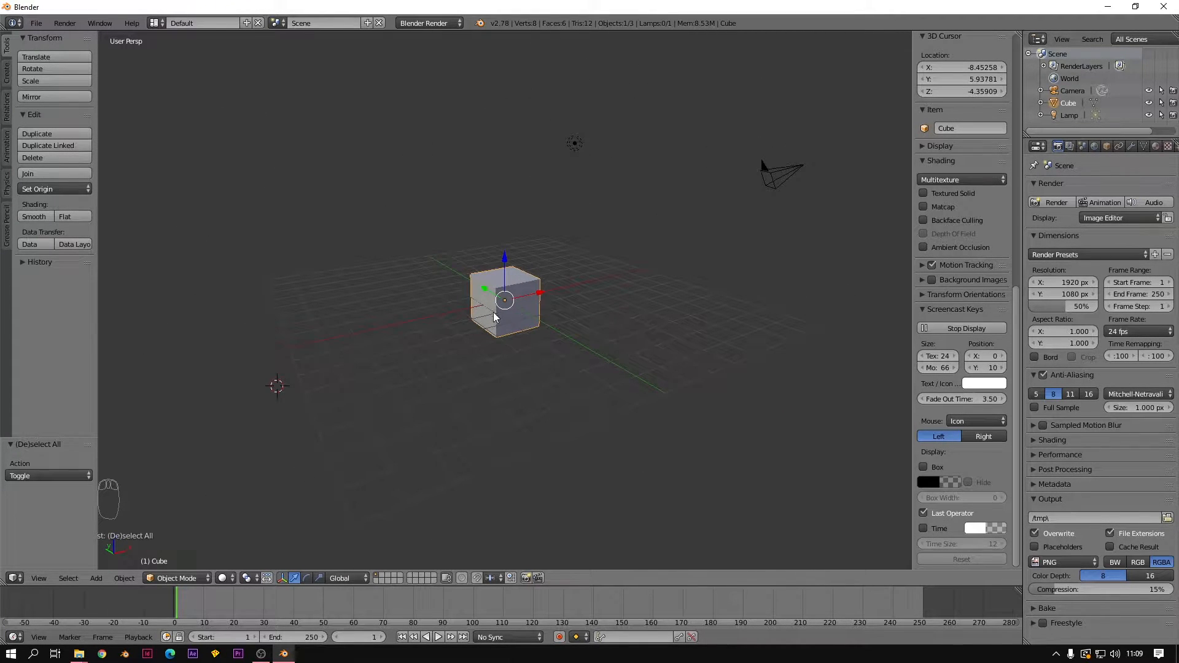
{"action": "scroll", "coordinate": [589, 278], "scroll_direction": "up", "scroll_amount": 5}
{"action": "scroll", "coordinate": [589, 279], "scroll_direction": "down", "scroll_amount": 6}
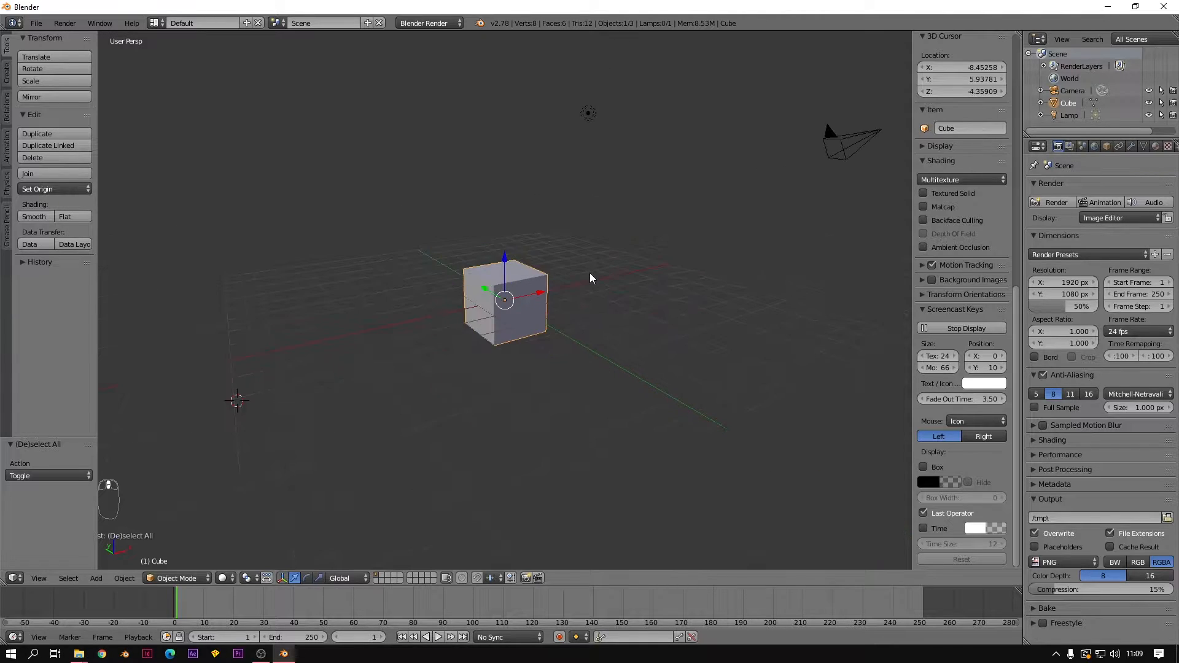
{"action": "scroll", "coordinate": [566, 294], "scroll_direction": "up", "scroll_amount": 6}
{"action": "scroll", "coordinate": [566, 292], "scroll_direction": "down", "scroll_amount": 4}
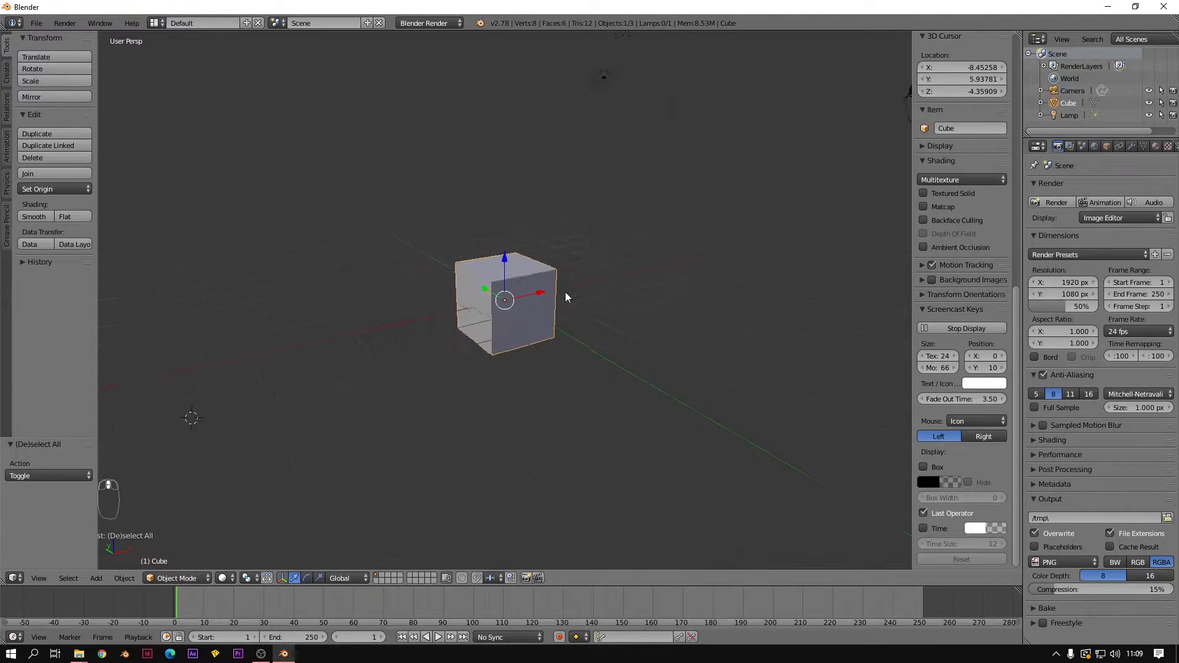
{"action": "scroll", "coordinate": [522, 309], "scroll_direction": "down", "scroll_amount": 4}
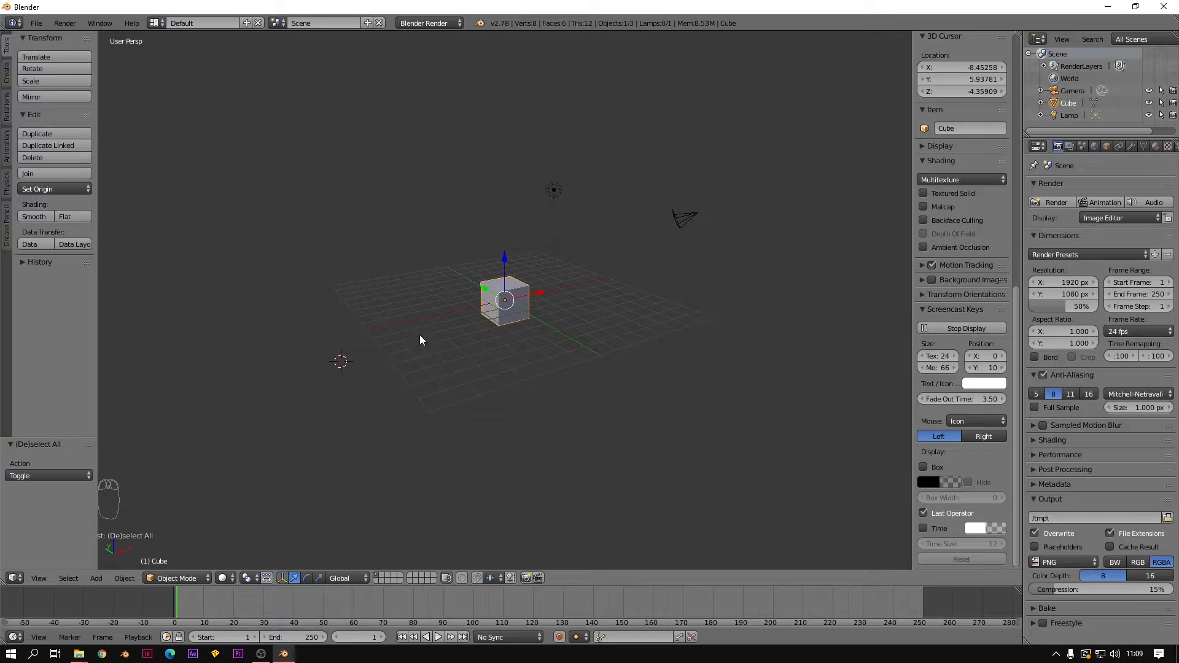
{"action": "middle_click_drag", "start_coordinate": [498, 269], "coordinate": [636, 264]}
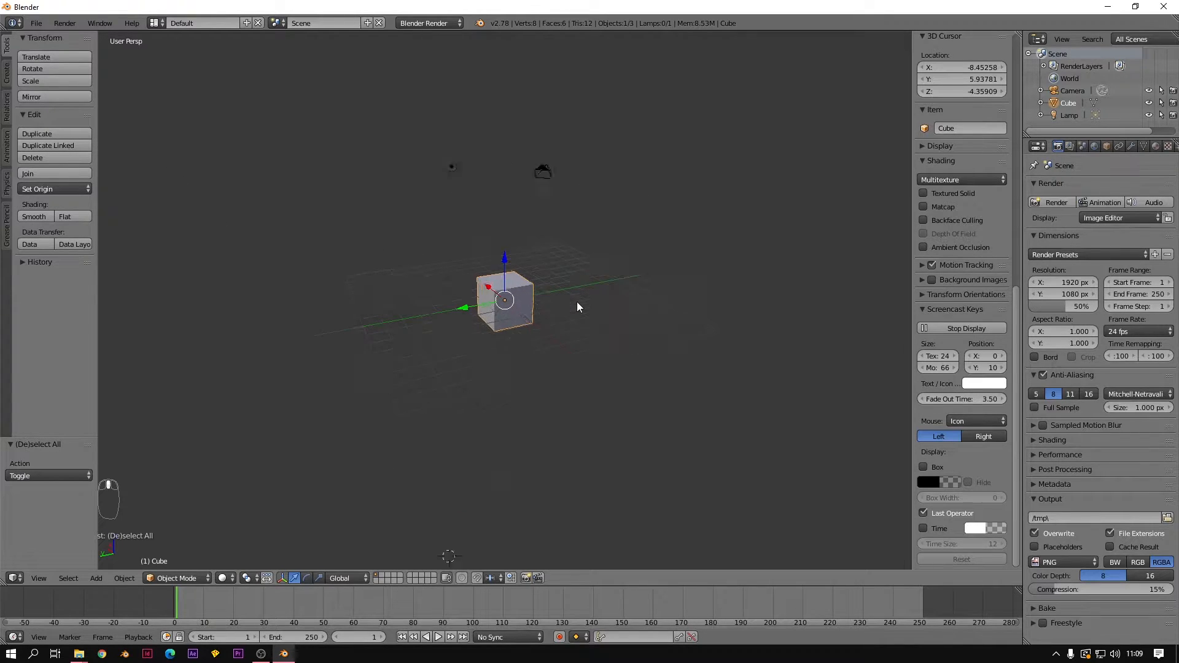
{"action": "scroll", "coordinate": [599, 301], "scroll_direction": "up", "scroll_amount": 5}
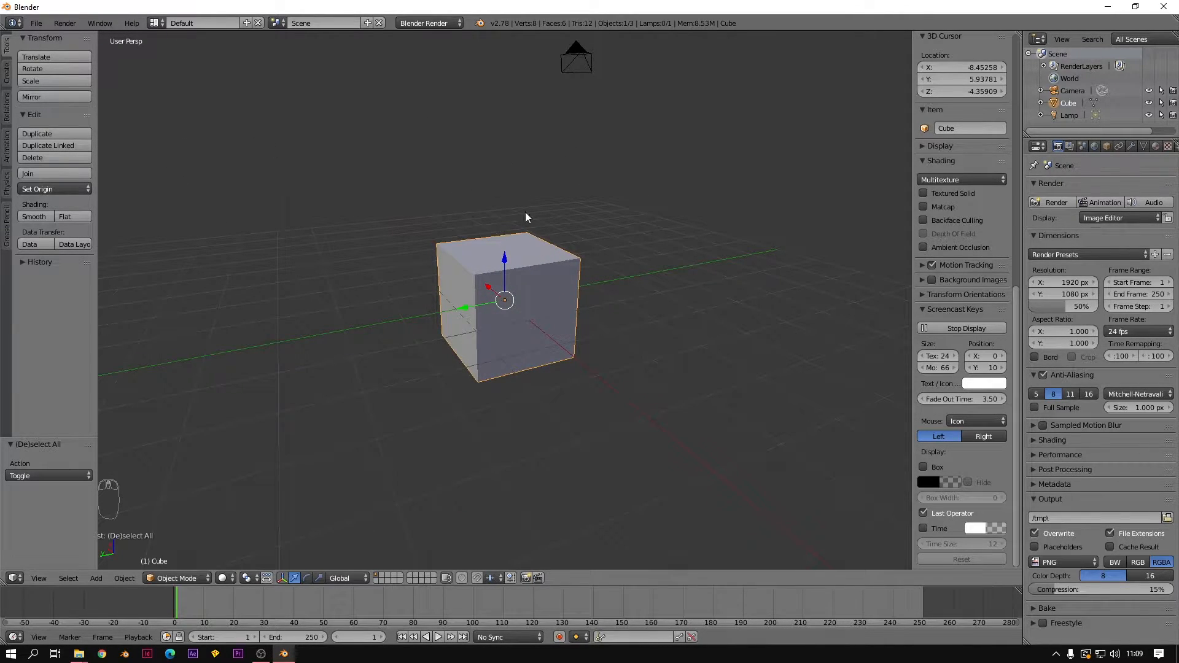
{"action": "middle_click_drag", "start_coordinate": [381, 274], "coordinate": [520, 280]}
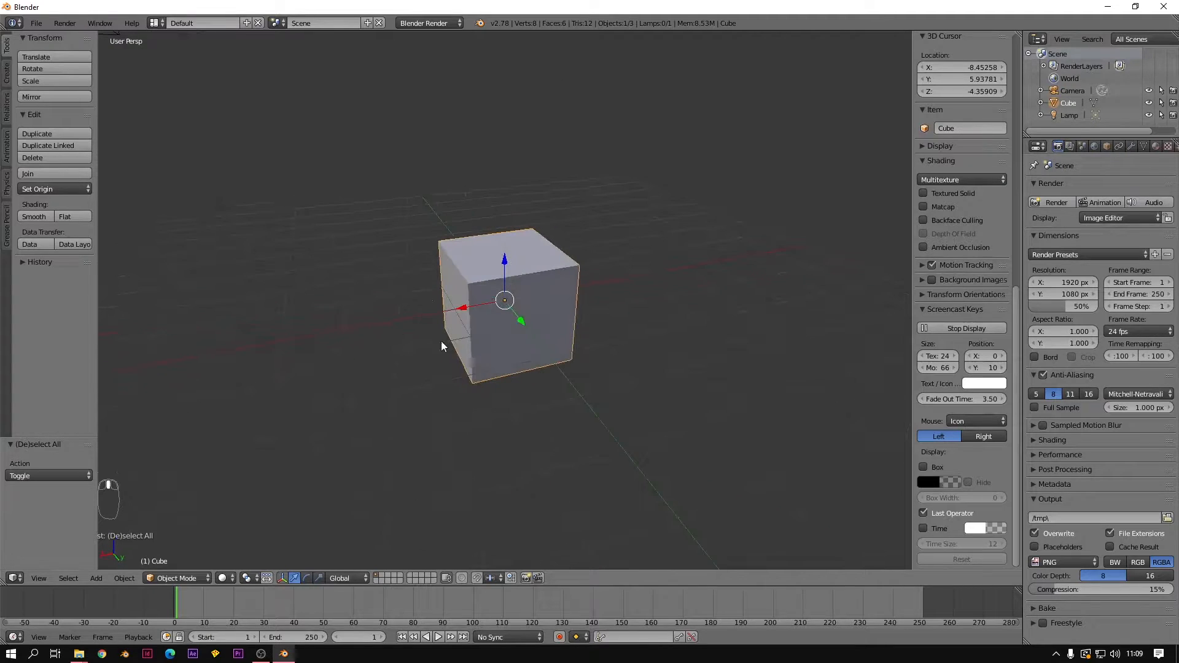
- Move the cube freely along Y and X, raise it about 1.23 along Z, and shift it about 2.91 along Y
{"action": "left_click_drag", "start_coordinate": [520, 321], "coordinate": [509, 270]}
{"action": "left_click_drag", "start_coordinate": [429, 268], "coordinate": [358, 278]}
{"action": "left_click_drag", "start_coordinate": [398, 233], "coordinate": [396, 185]}
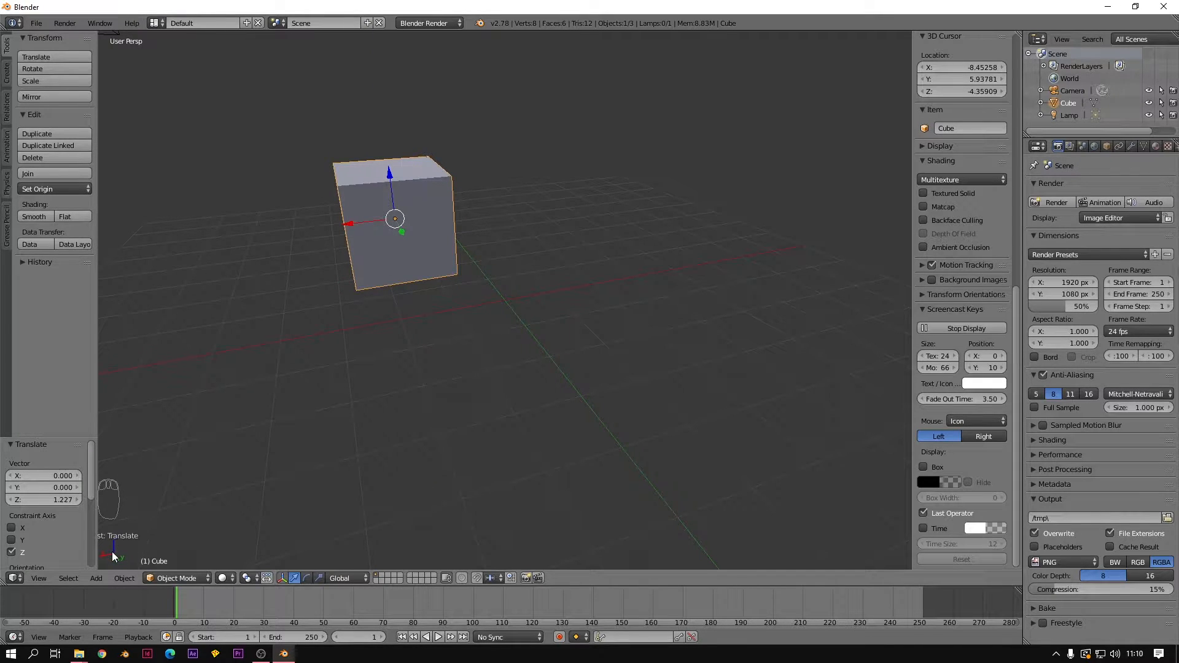
{"action": "left_click_drag", "start_coordinate": [403, 230], "coordinate": [433, 287]}
- Examine the moved cube and the orientation of the X, Y and Z axes from several angles
{"action": "middle_click_drag", "start_coordinate": [319, 454], "coordinate": [656, 403]}
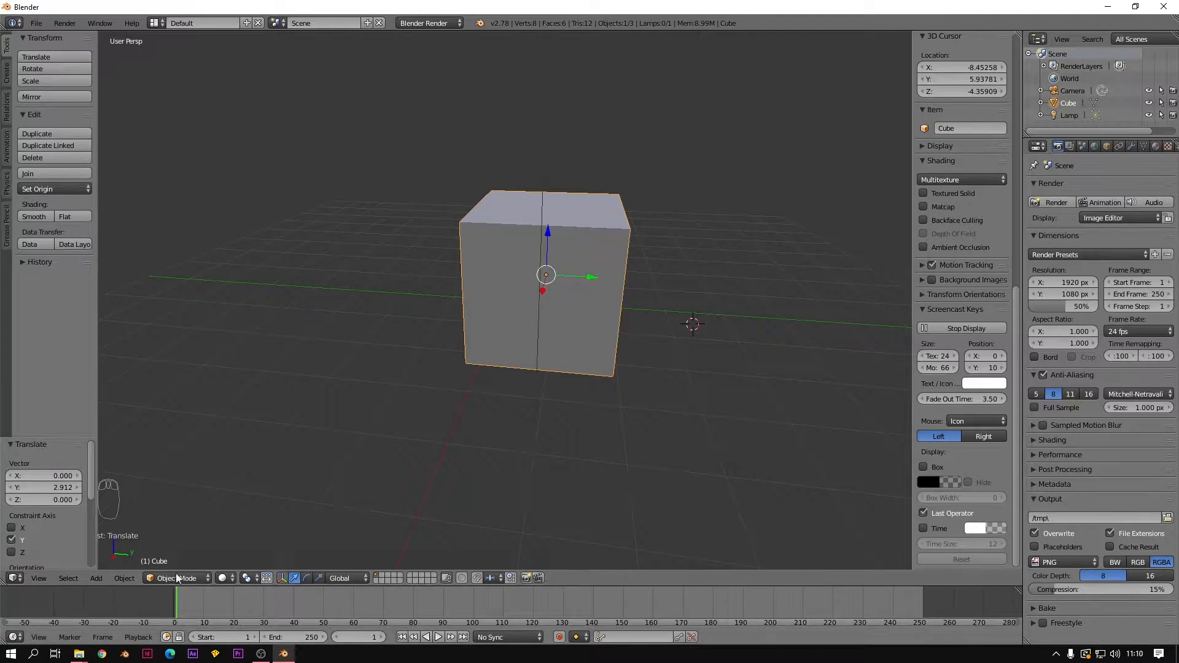
{"action": "middle_click_drag", "start_coordinate": [413, 441], "coordinate": [166, 558]}
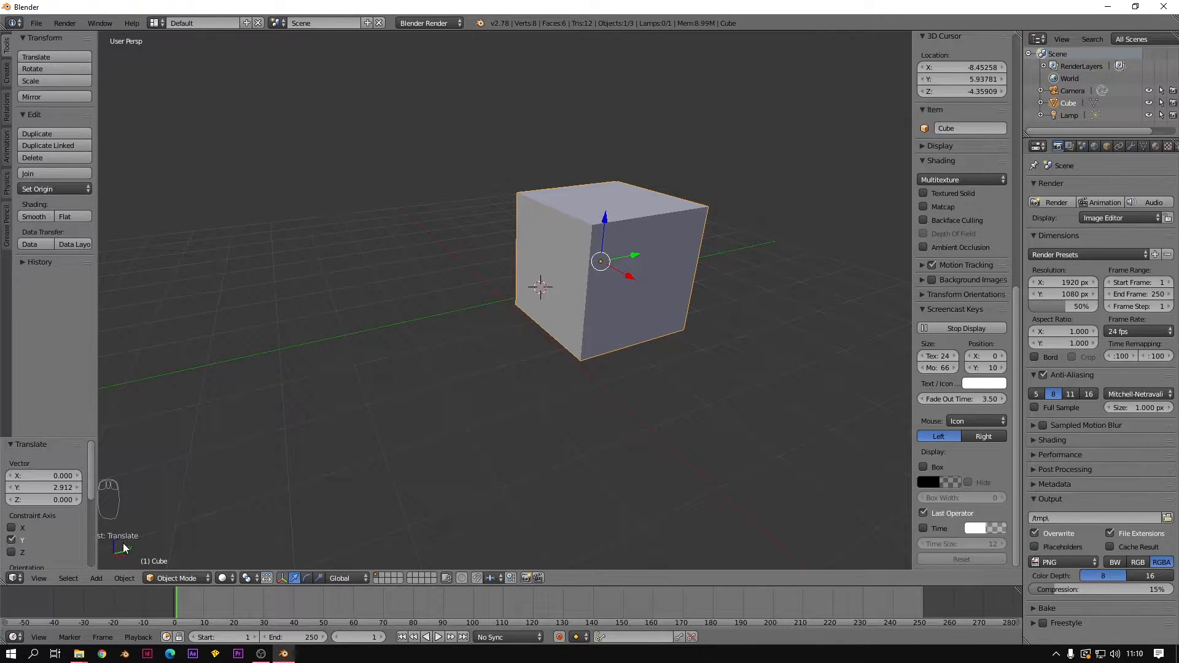
{"action": "middle_click_drag", "start_coordinate": [431, 411], "coordinate": [345, 477]}
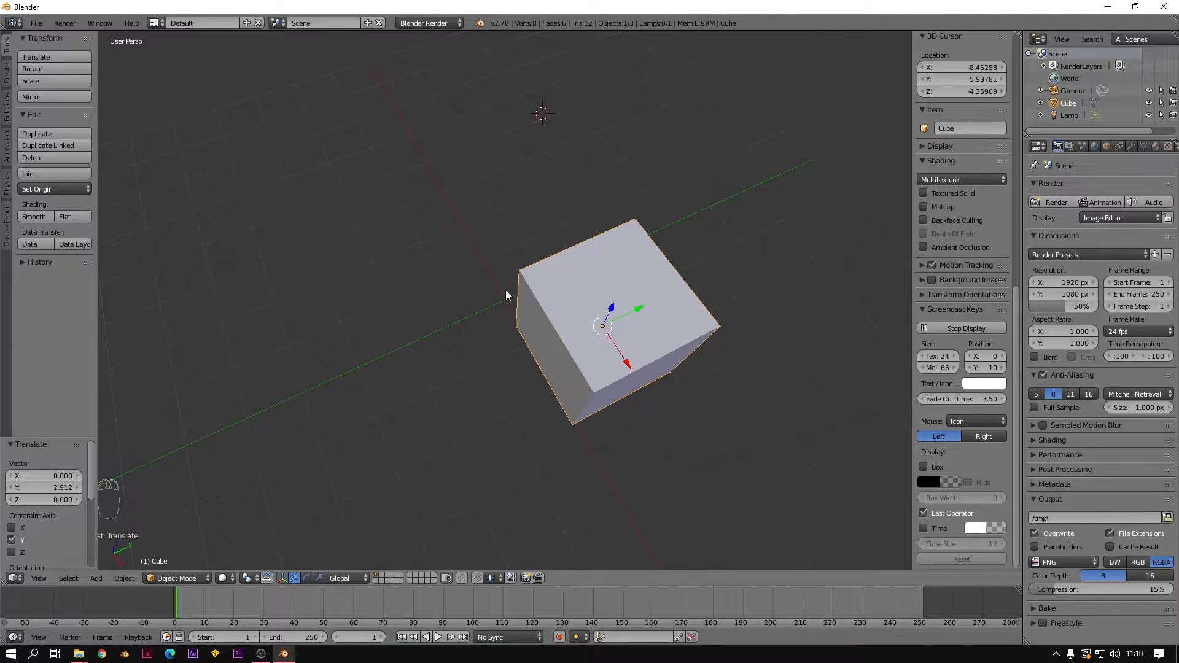
{"action": "scroll", "coordinate": [551, 335], "scroll_direction": "down", "scroll_amount": 3}
{"action": "middle_click_drag", "start_coordinate": [507, 330], "coordinate": [529, 307]}
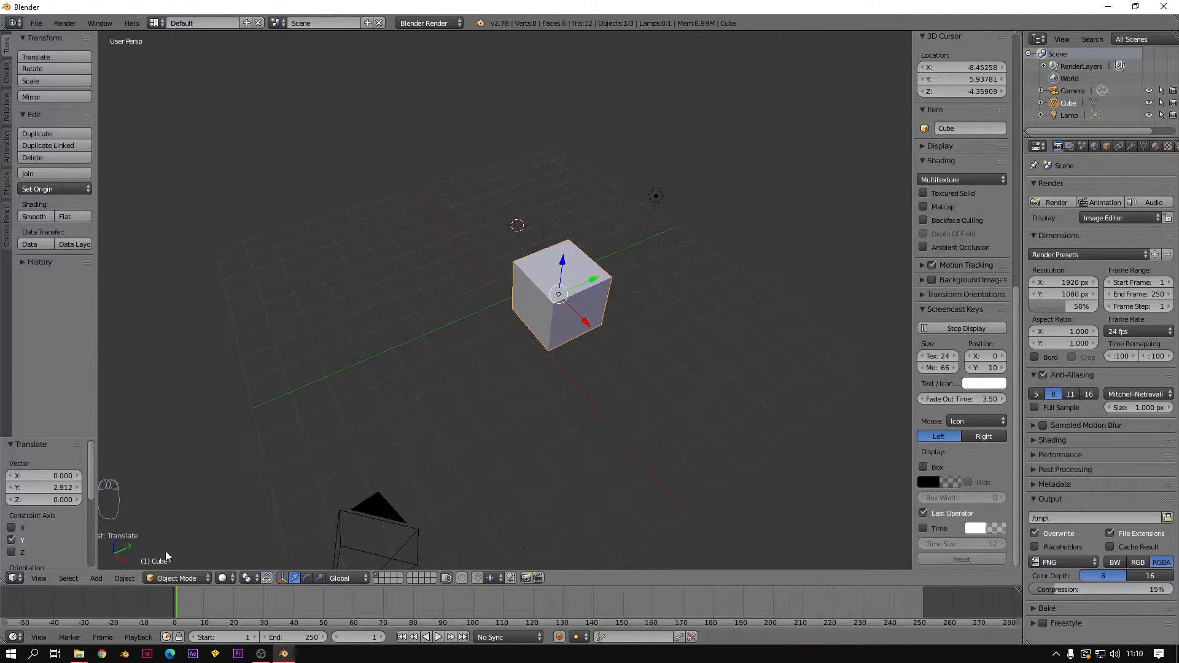
{"action": "middle_click_drag", "start_coordinate": [581, 315], "coordinate": [467, 274]}
{"action": "scroll", "coordinate": [581, 276], "scroll_direction": "down", "scroll_amount": 6}
{"action": "scroll", "coordinate": [504, 188], "scroll_direction": "up", "scroll_amount": 3}
{"action": "scroll", "coordinate": [447, 217], "scroll_direction": "down", "scroll_amount": 2}
{"action": "mouse_move", "coordinate": [447, 219]}
{"action": "middle_mouse_down"}
{"action": "mouse_move", "coordinate": [550, 241]}
{"action": "mouse_move", "coordinate": [442, 234]}
{"action": "middle_mouse_up"}
- Select the camera in the 3D view
{"action": "left_click", "coordinate": [208, 235]}
{"action": "left_click", "coordinate": [221, 216]}
{"action": "right_click", "coordinate": [201, 221]}
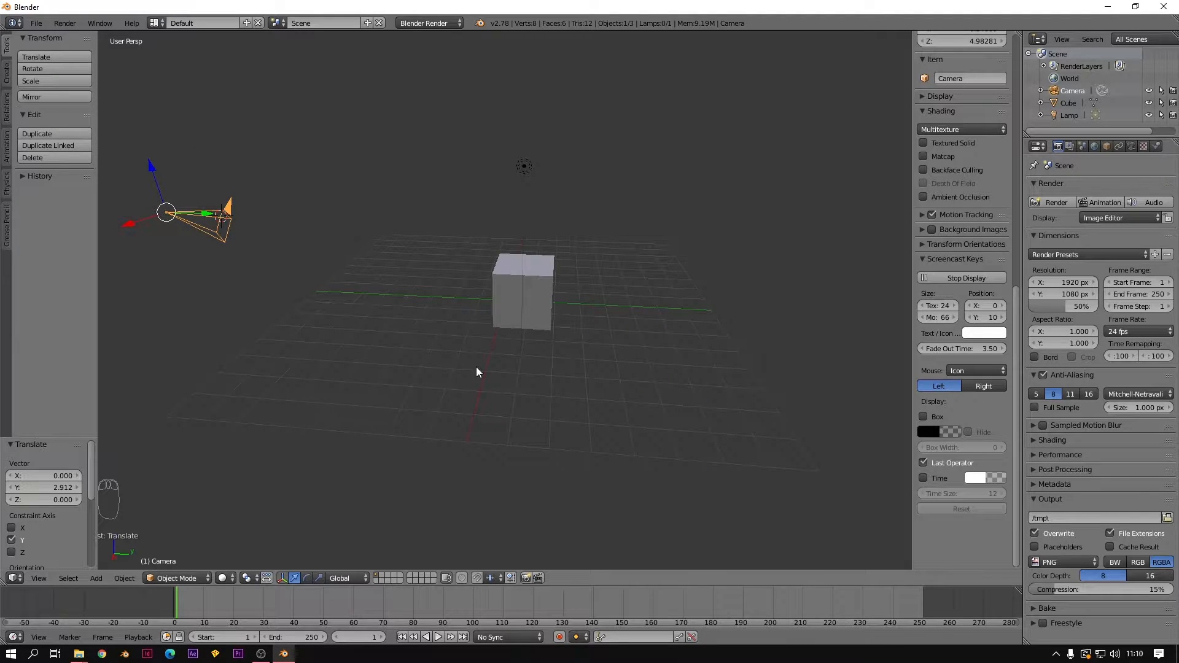
- Select the lamp and switch the selection to the cube in the 3D view
{"action": "right_click", "coordinate": [525, 170]}
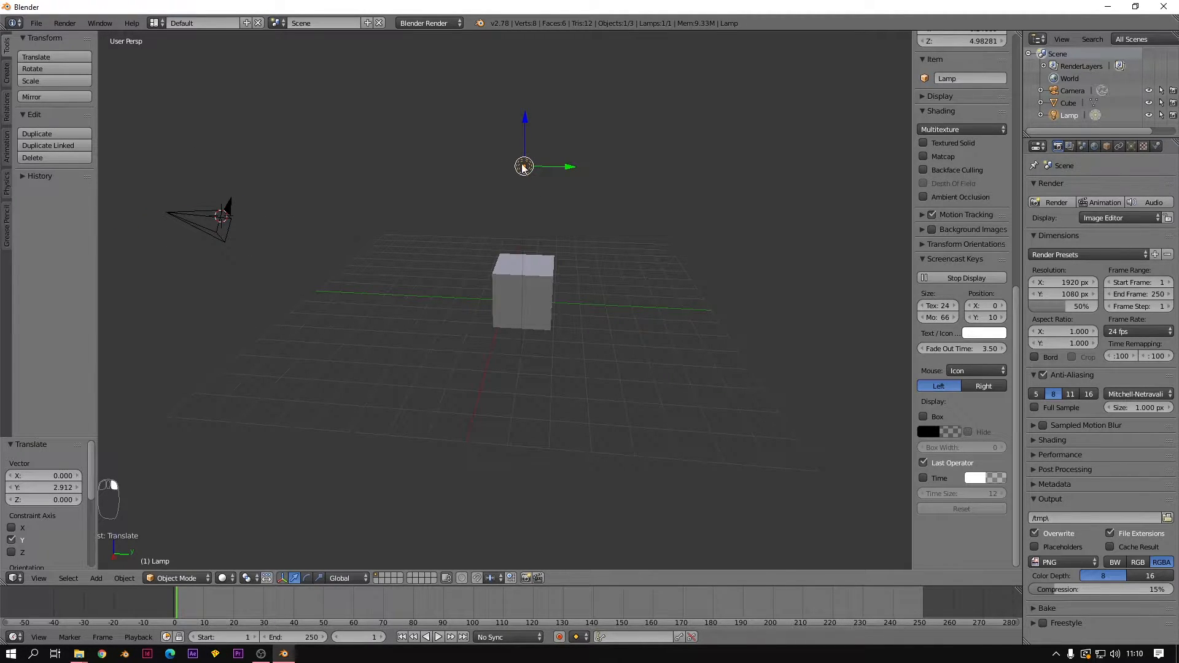
{"action": "right_click", "coordinate": [533, 270]}
{"action": "middle_click_drag", "start_coordinate": [366, 304], "coordinate": [556, 311]}
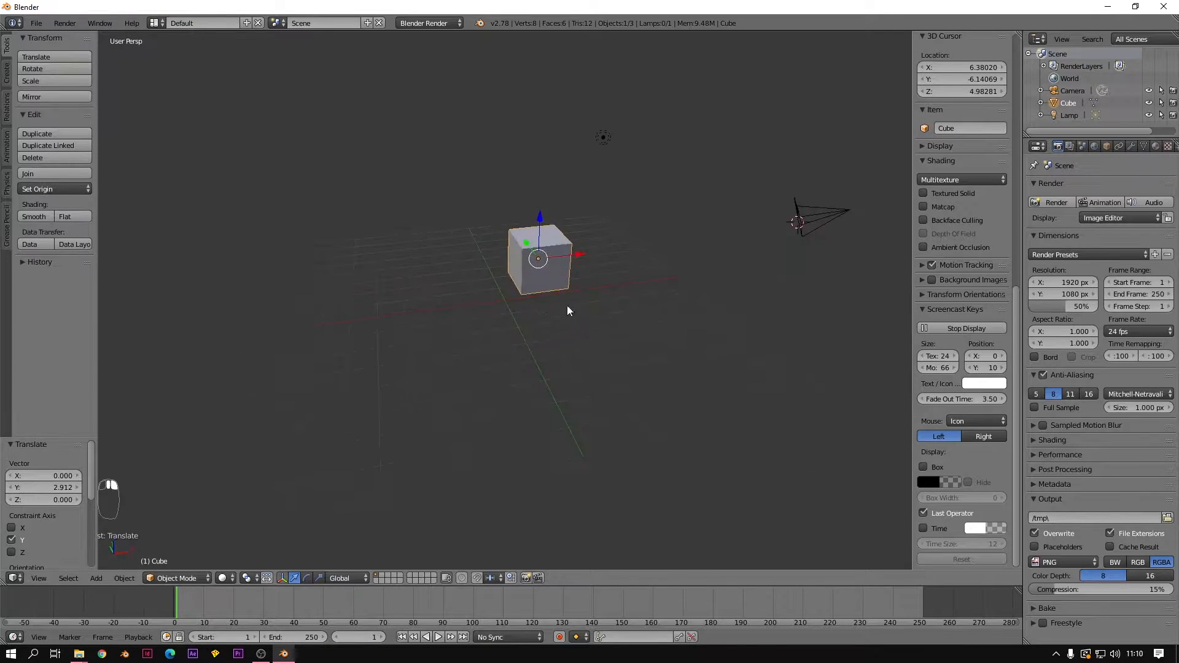
{"action": "scroll", "coordinate": [593, 271], "scroll_direction": "up", "scroll_amount": 5}
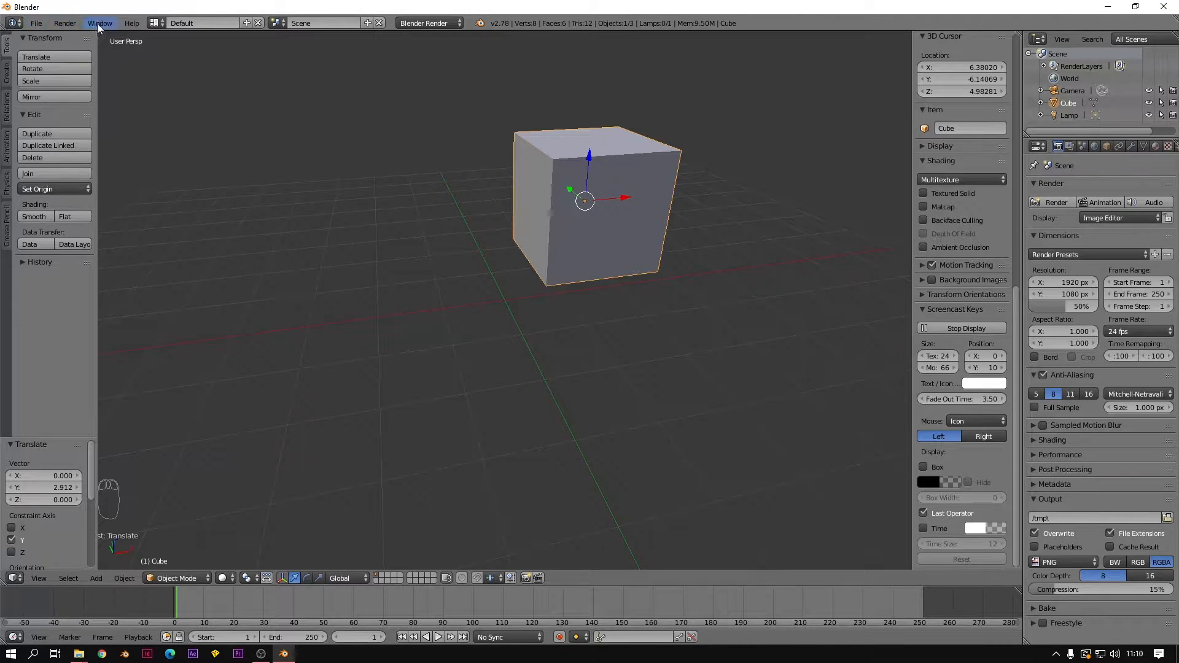
- Examine the editor types available for the Info, Outliner, Properties, 3D View and Timeline areas, keeping each area's current editor
{"action": "left_click", "coordinate": [18, 25]}
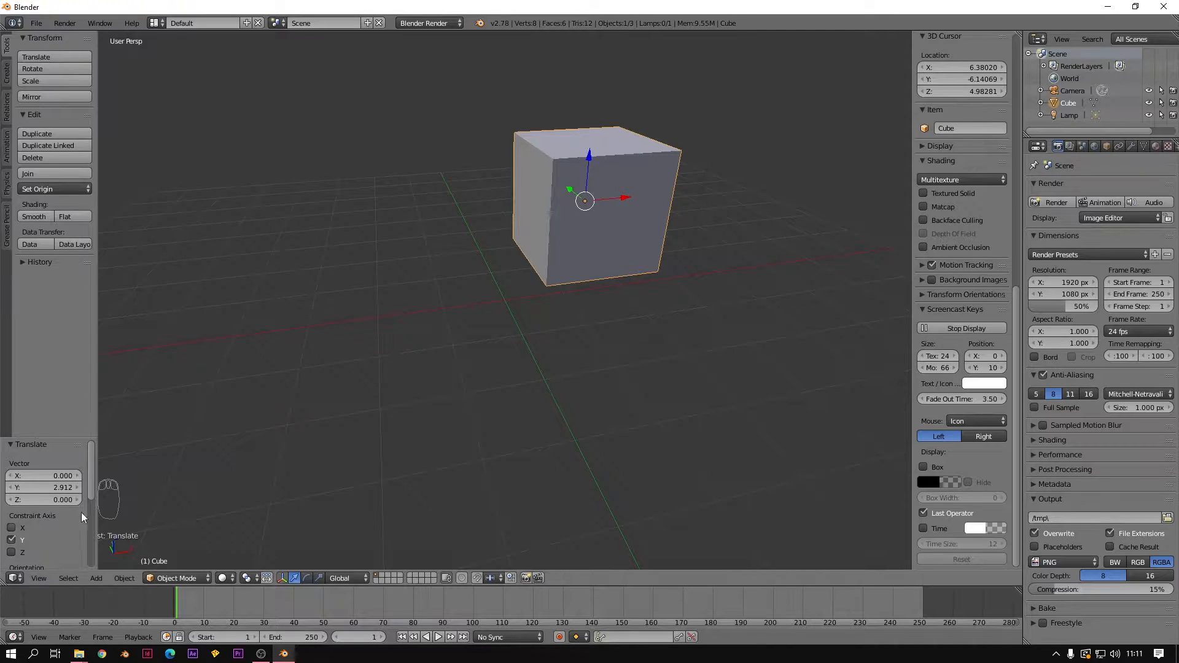
{"action": "left_click", "coordinate": [1037, 39]}
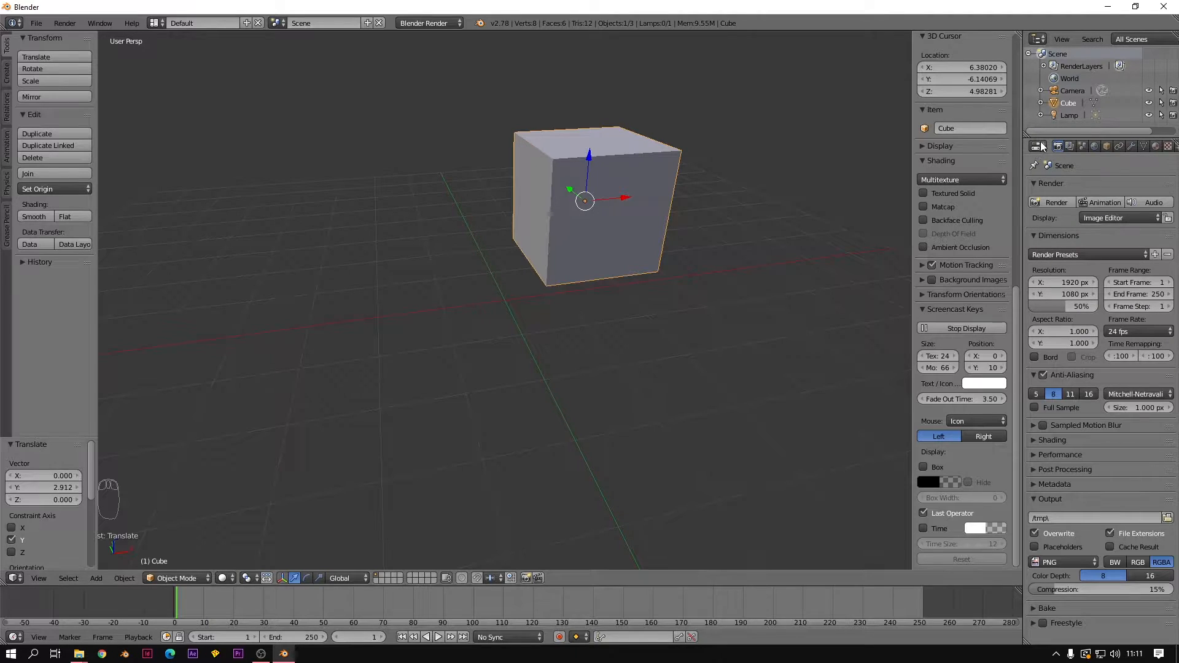
{"action": "left_click", "coordinate": [1040, 147]}
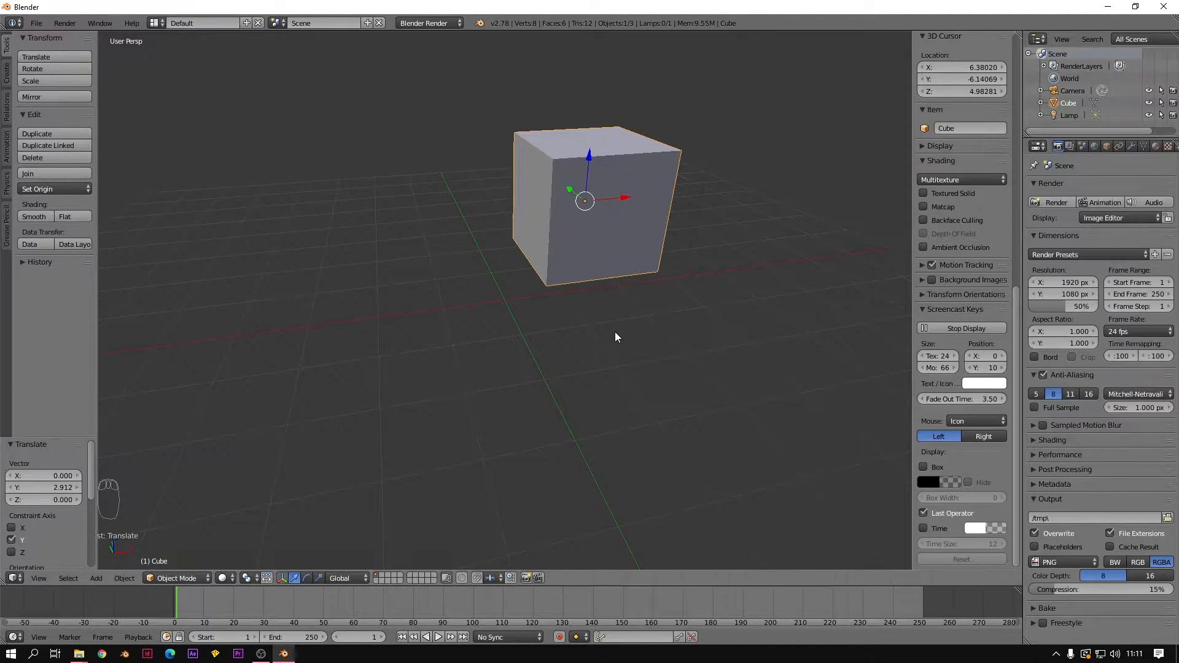
{"action": "left_click", "coordinate": [12, 578]}
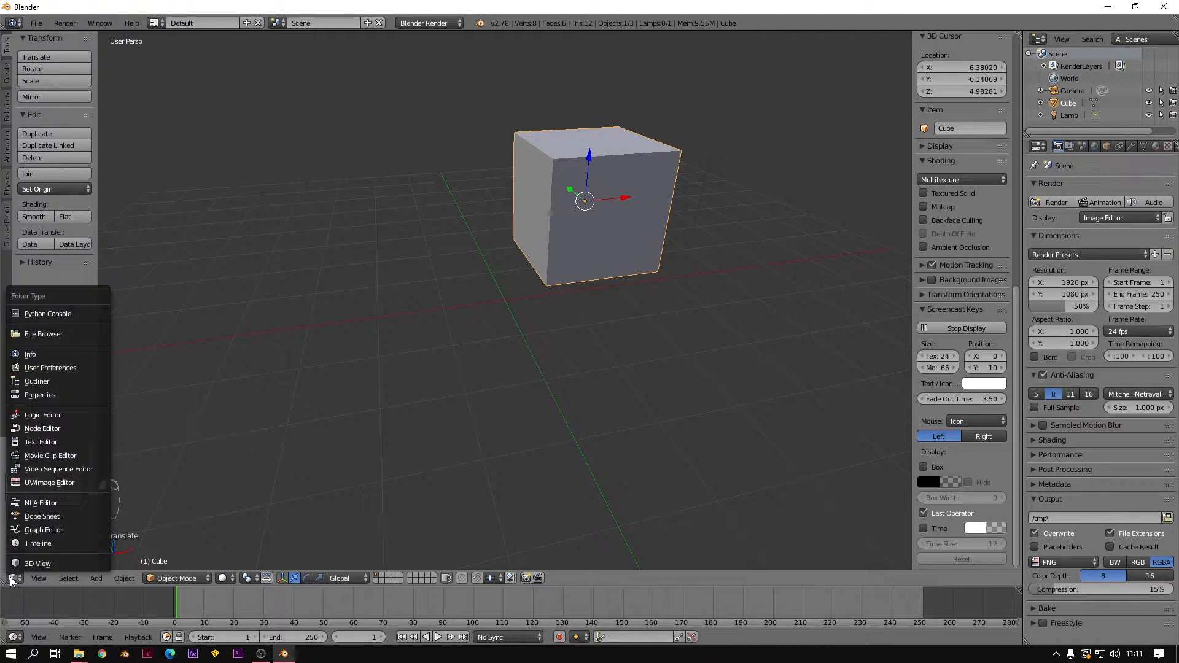
{"action": "left_click", "coordinate": [40, 564]}
{"action": "left_click", "coordinate": [14, 638]}
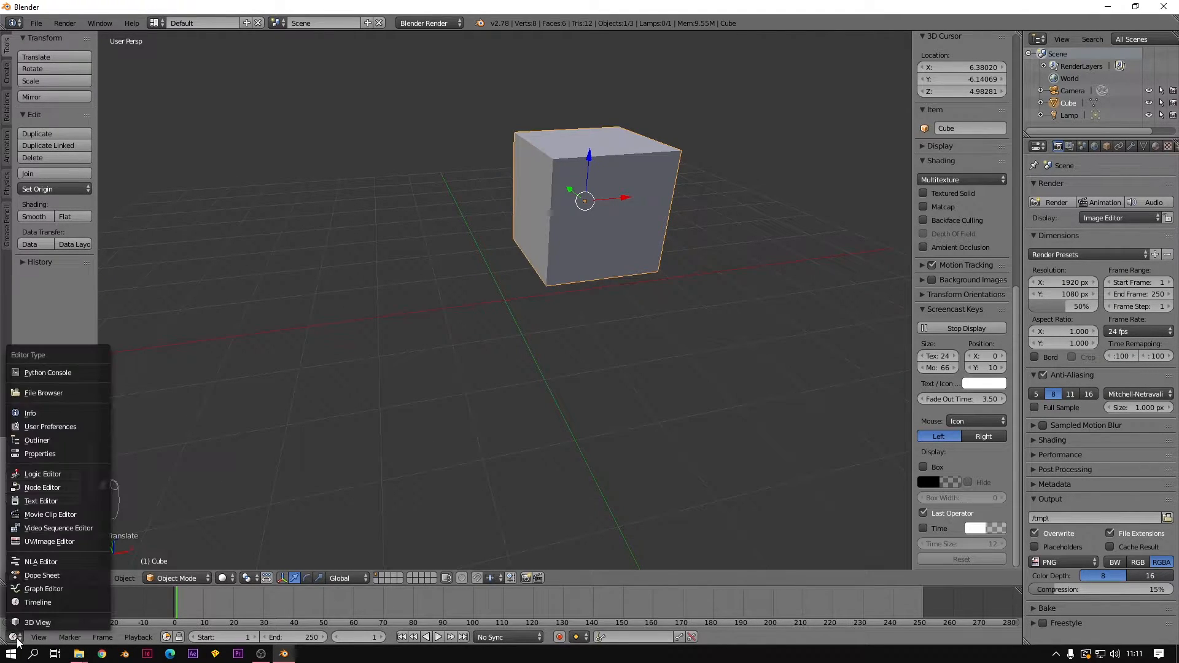
{"action": "left_click", "coordinate": [212, 423]}
{"action": "left_click", "coordinate": [13, 23]}
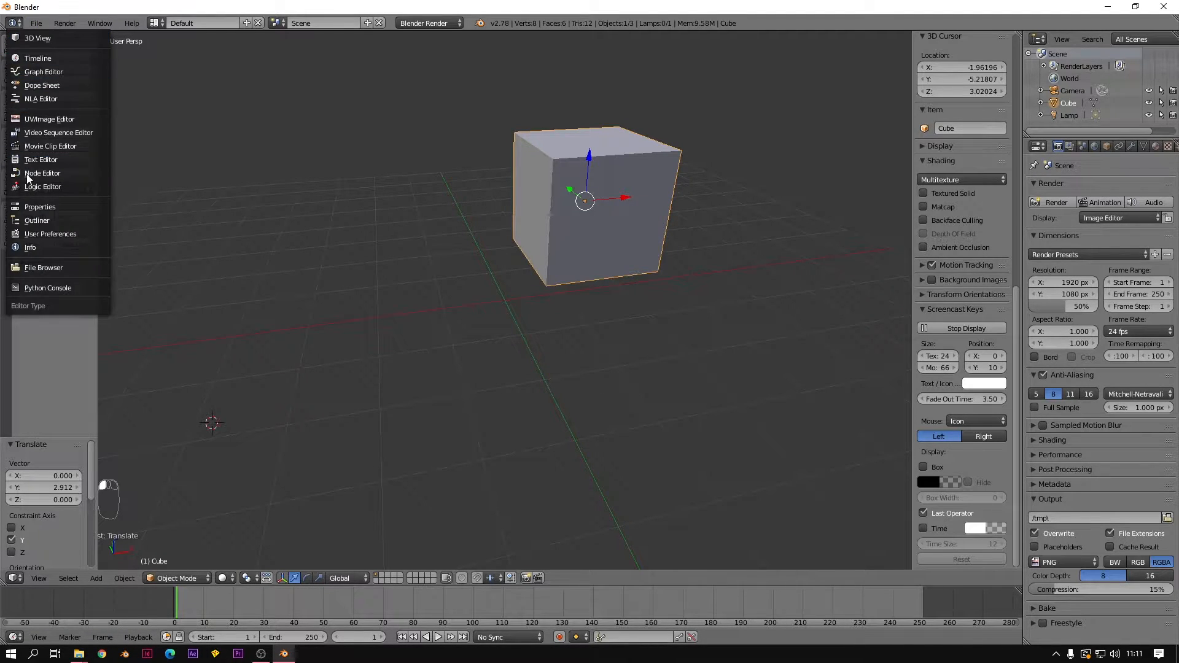
{"action": "left_click", "coordinate": [41, 247]}
- Place the 3D cursor at various points around the cube, ending at about X -1.13, Y 5.36, Z 3.69
{"action": "left_click", "coordinate": [300, 190]}
{"action": "middle_click_drag", "start_coordinate": [335, 229], "coordinate": [593, 182]}
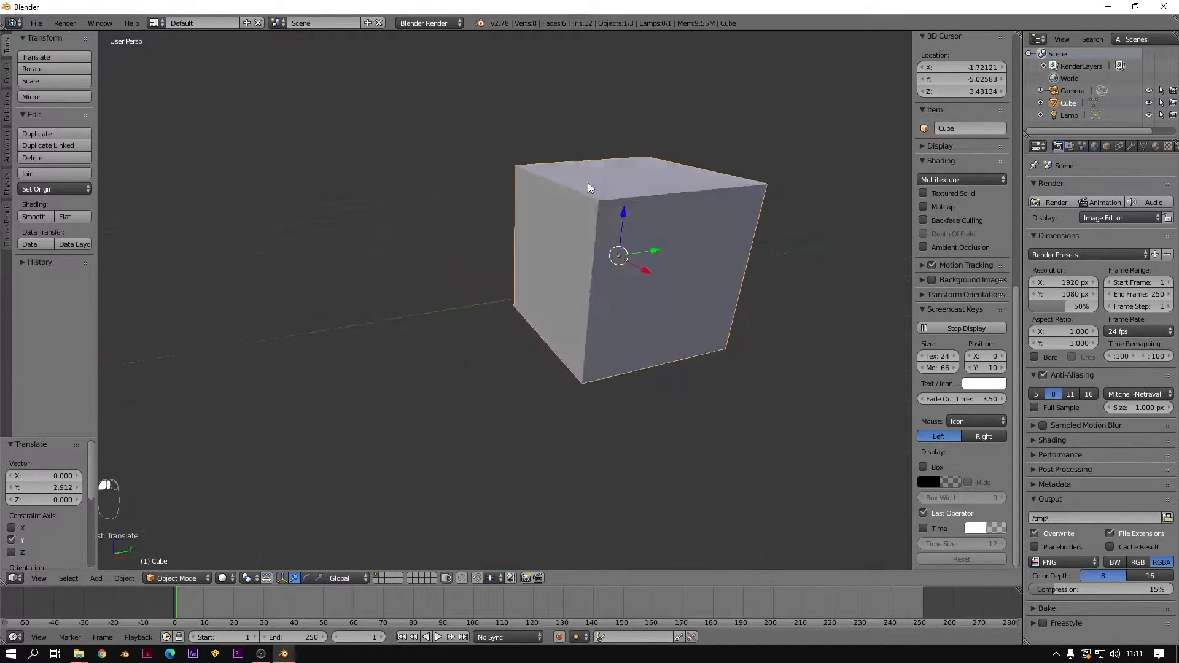
{"action": "scroll", "coordinate": [593, 183], "scroll_direction": "down", "scroll_amount": 6}
{"action": "middle_click_drag", "start_coordinate": [540, 213], "coordinate": [494, 189]}
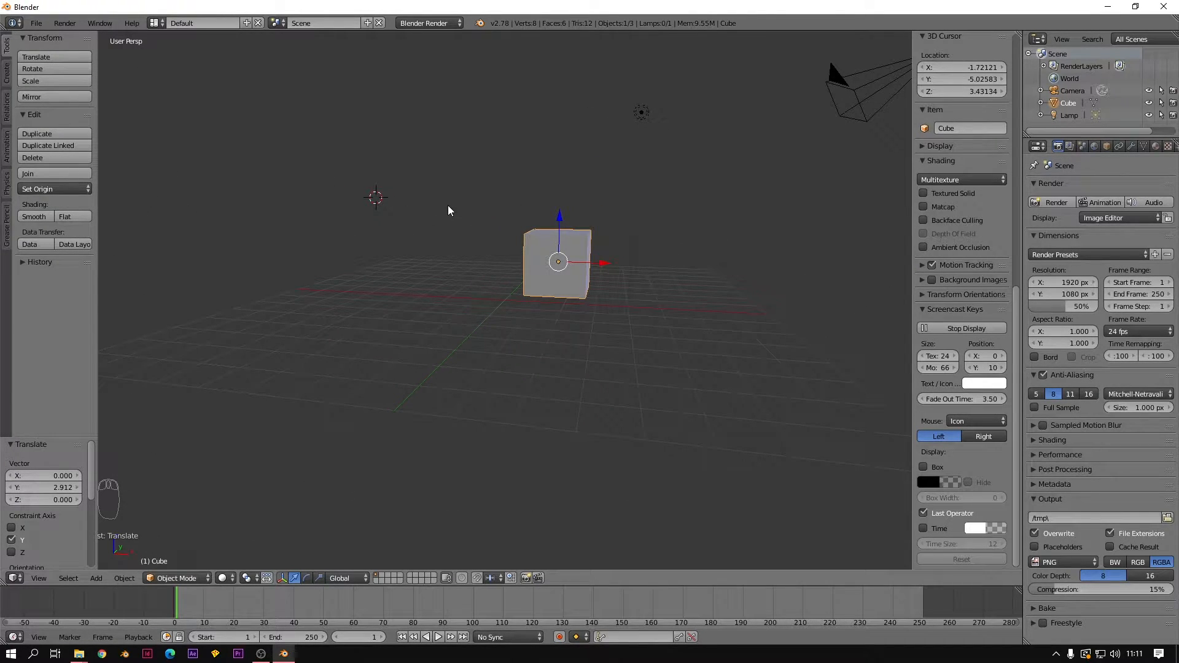
{"action": "middle_click_drag", "start_coordinate": [437, 222], "coordinate": [520, 221]}
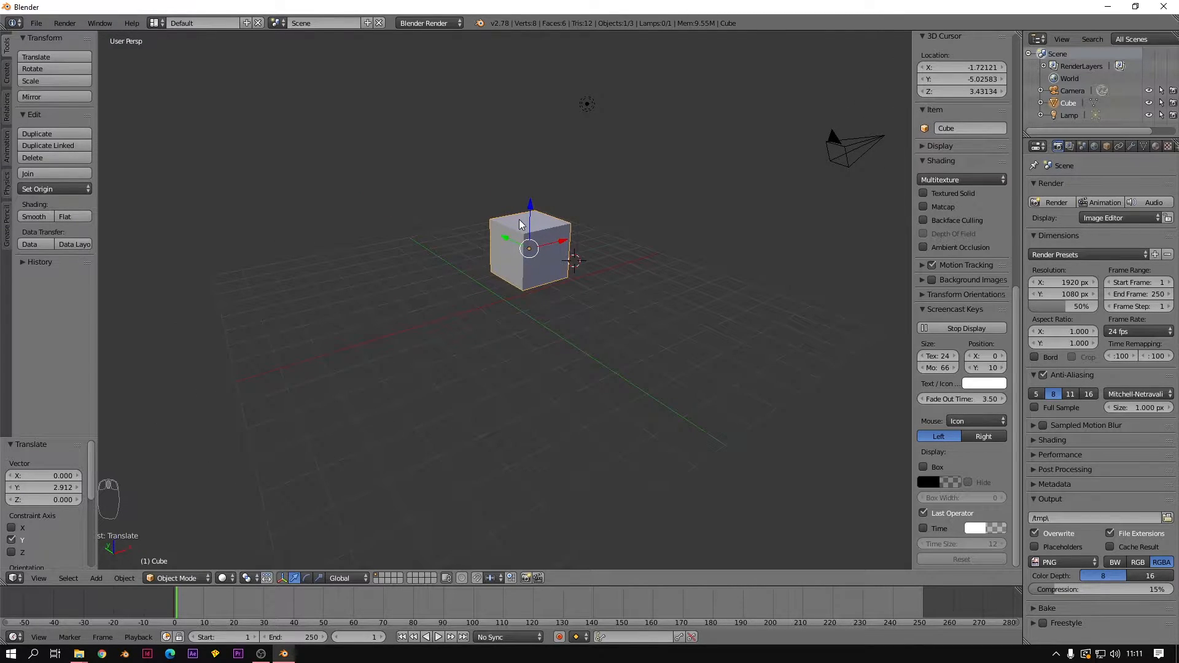
{"action": "middle_click_drag", "start_coordinate": [466, 187], "coordinate": [544, 257]}
{"action": "left_click", "coordinate": [378, 224]}
{"action": "left_click", "coordinate": [429, 201]}
{"action": "left_click", "coordinate": [392, 247]}
{"action": "left_click", "coordinate": [398, 137]}
{"action": "left_click", "coordinate": [409, 252]}
{"action": "left_click", "coordinate": [326, 223]}
{"action": "left_click", "coordinate": [407, 147]}
{"action": "left_click", "coordinate": [528, 252]}
{"action": "left_click", "coordinate": [607, 233]}
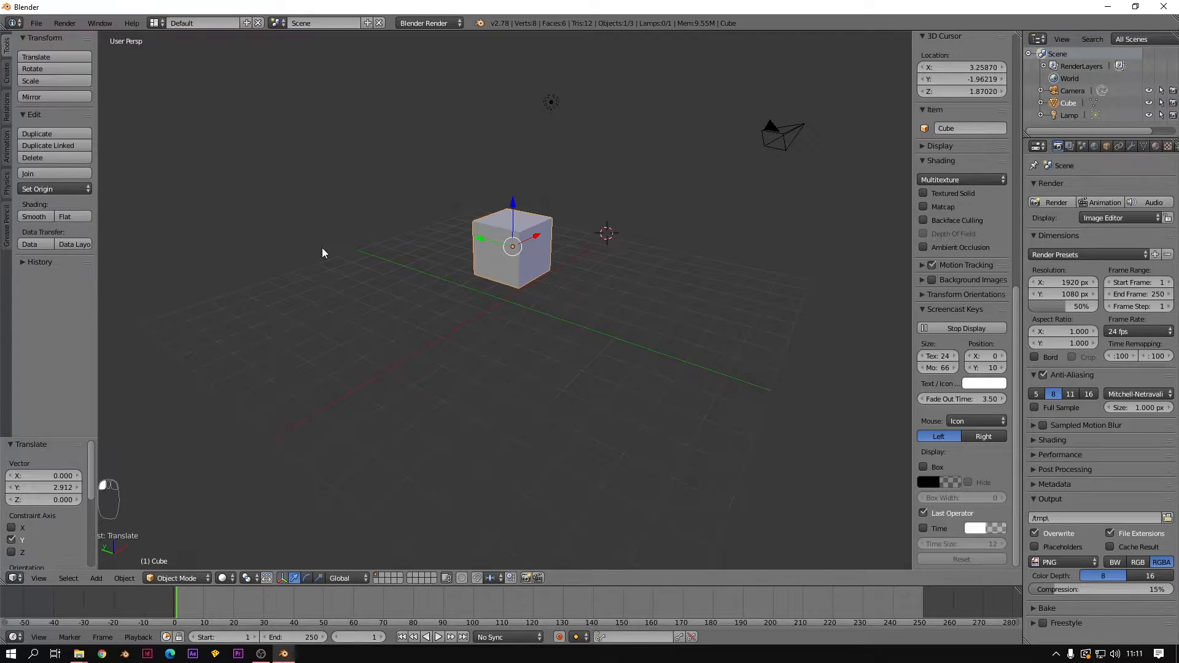
{"action": "left_click", "coordinate": [361, 175]}
{"action": "middle_click_drag", "start_coordinate": [361, 176], "coordinate": [443, 146]}
{"action": "middle_click_drag", "start_coordinate": [337, 220], "coordinate": [403, 209]}
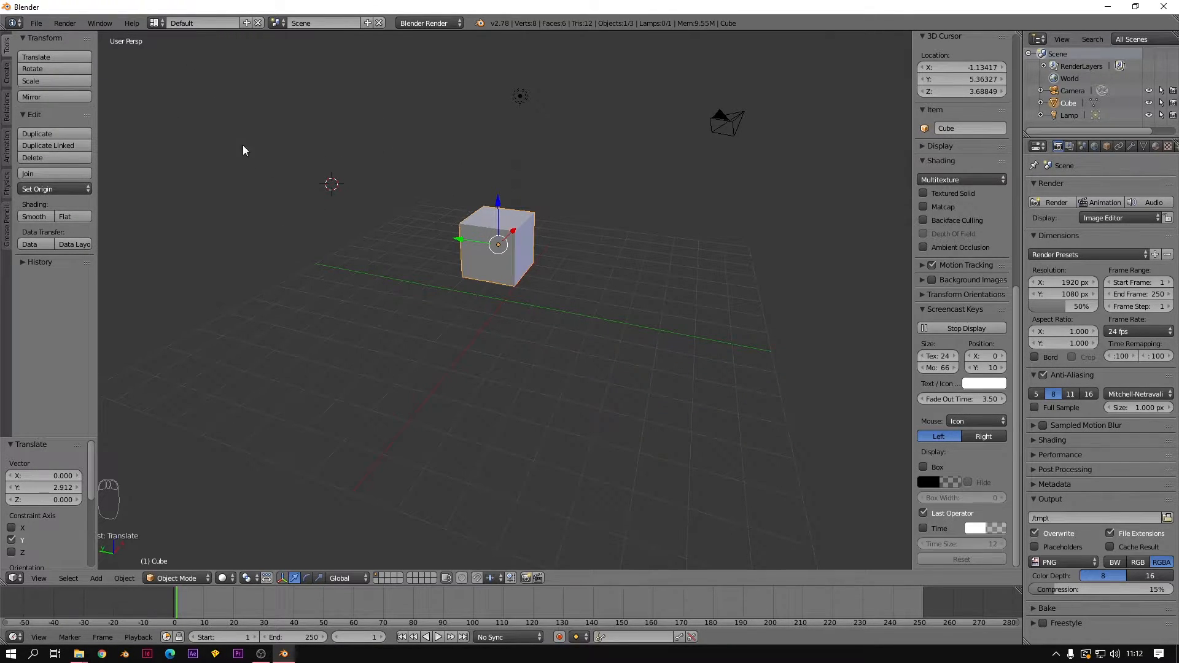
- Add a plane mesh at the 3D cursor with a radius of 1
{"action": "left_click", "coordinate": [7, 82]}
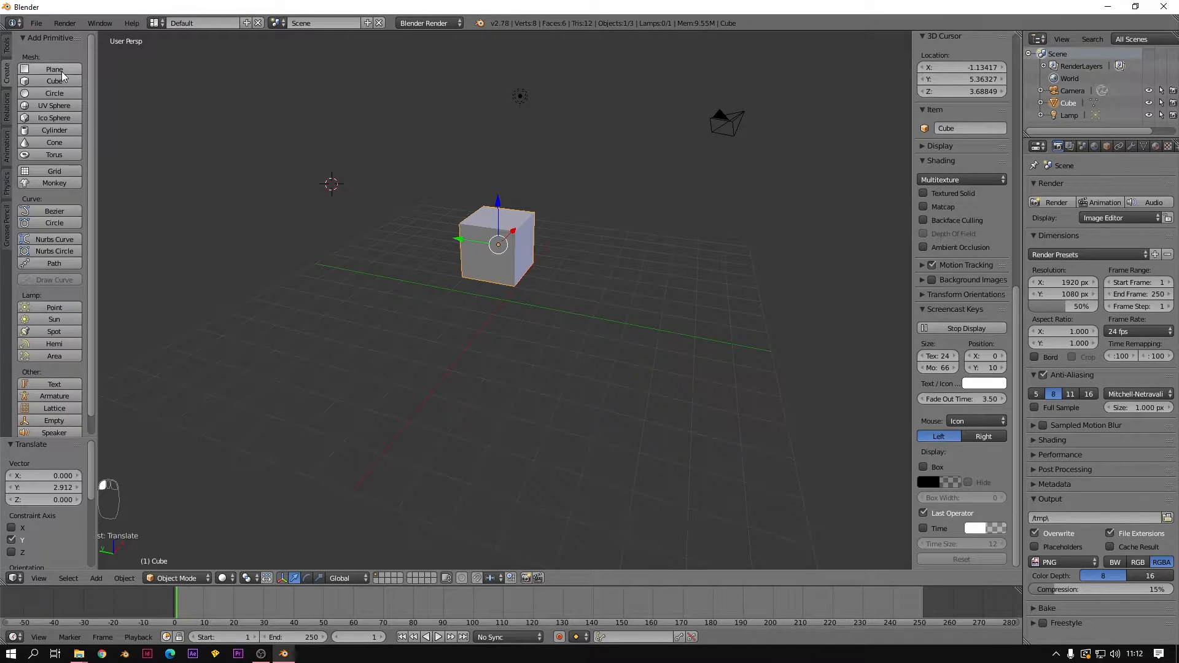
{"action": "left_click", "coordinate": [61, 70]}
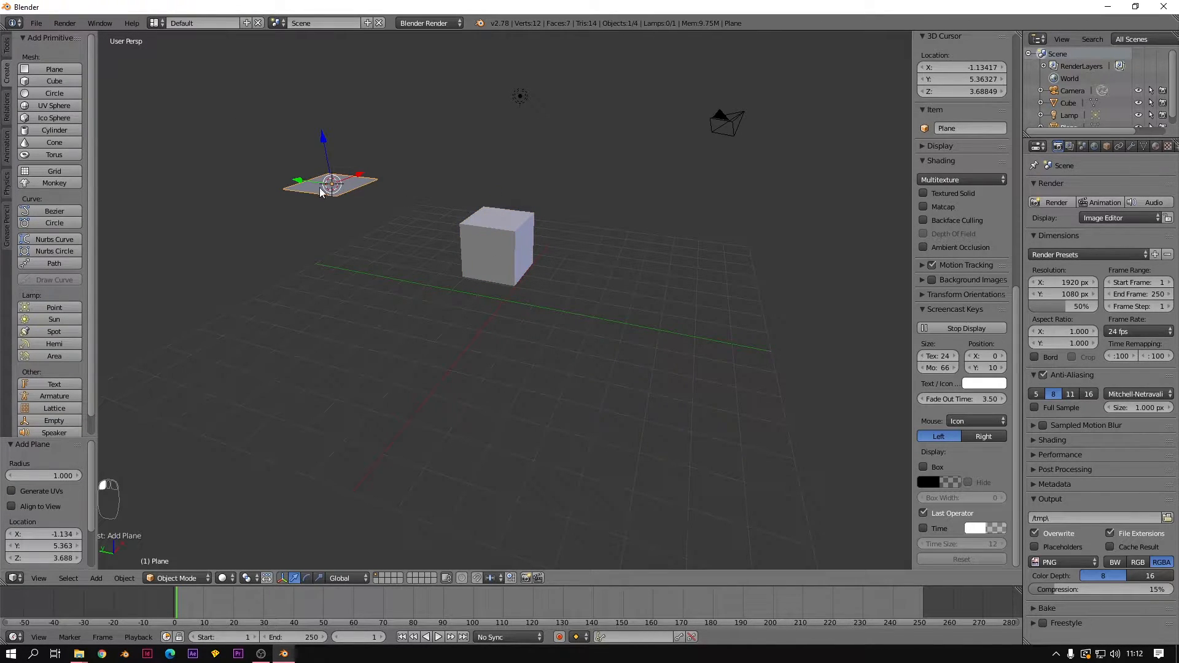
{"action": "middle_click_drag", "start_coordinate": [368, 200], "coordinate": [405, 160]}
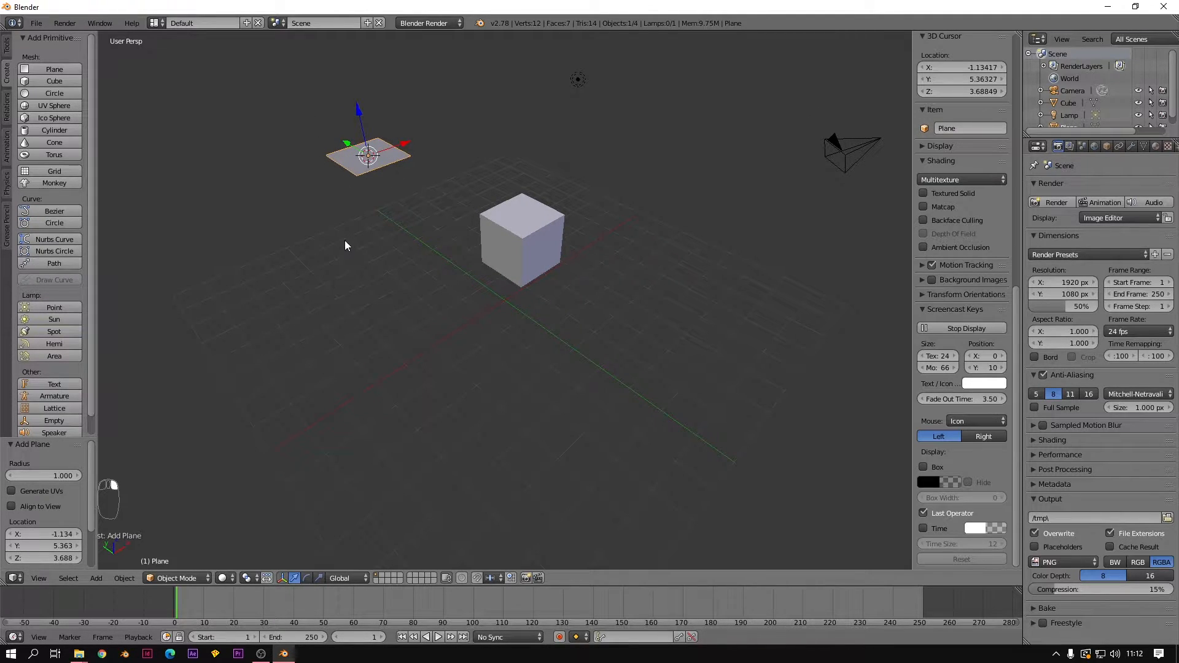
{"action": "left_click", "coordinate": [101, 23]}
{"action": "left_click", "coordinate": [101, 24]}
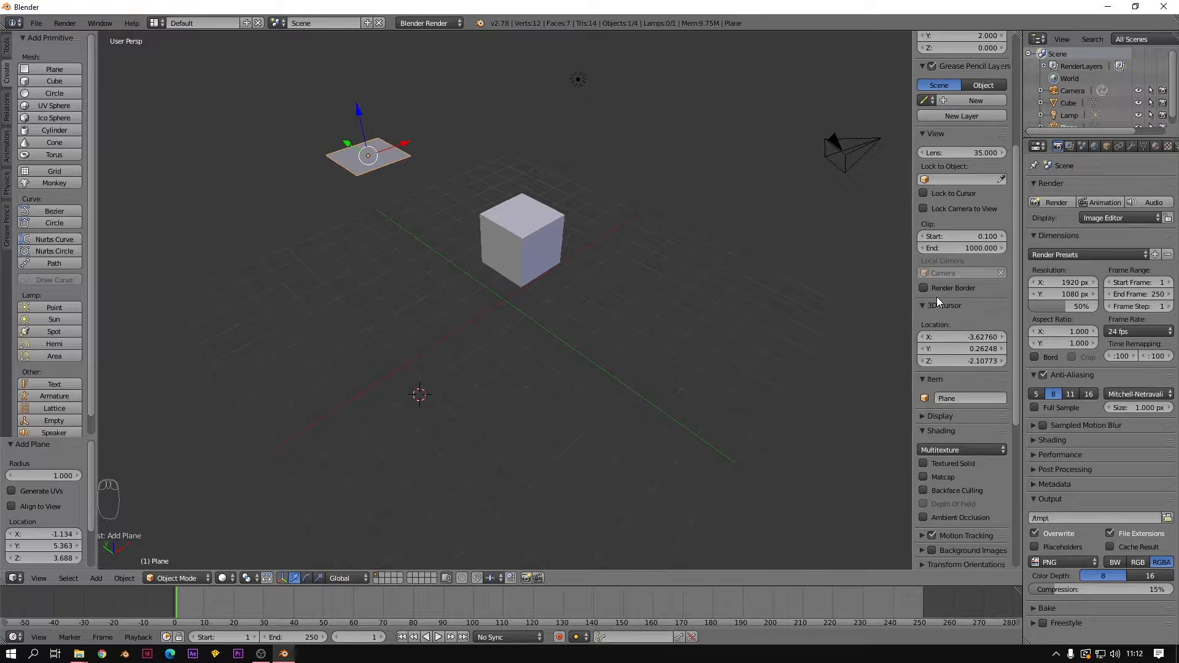
- Set the 3D cursor's X, Y and Z location to 0 to place it at the scene origin
{"action": "left_click", "coordinate": [980, 337]}
{"action": "type", "text": "0"}
{"action": "key", "text": "Tab"}
{"action": "type", "text": "0"}
{"action": "key", "text": "Tab"}
{"action": "type", "text": "0"}
{"action": "key", "text": "Tab"}
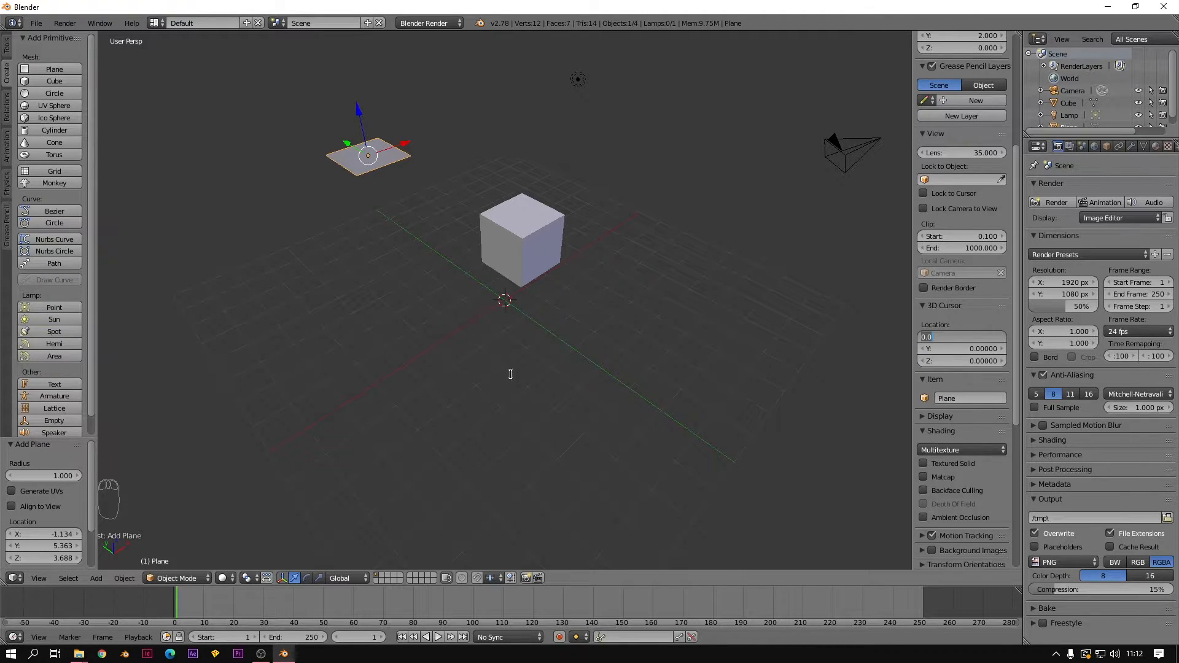
{"action": "key", "text": "Return"}
{"action": "middle_click_drag", "start_coordinate": [534, 249], "coordinate": [488, 307]}
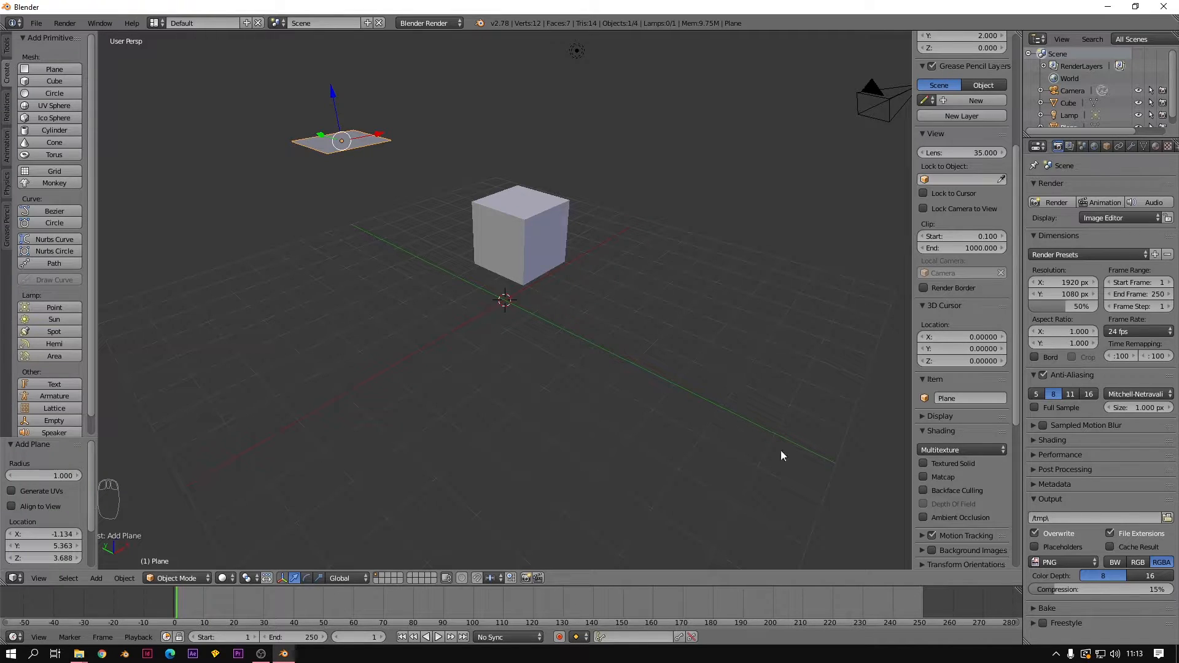
- Widen the tool shelf slightly and collapse the Transform, Grease Pencil Layers, View and 3D Cursor property sections
{"action": "left_click", "coordinate": [14, 580]}
{"action": "mouse_move", "coordinate": [93, 218]}
{"action": "left_mouse_down"}
{"action": "mouse_move", "coordinate": [190, 223]}
{"action": "mouse_move", "coordinate": [107, 226]}
{"action": "left_mouse_up"}
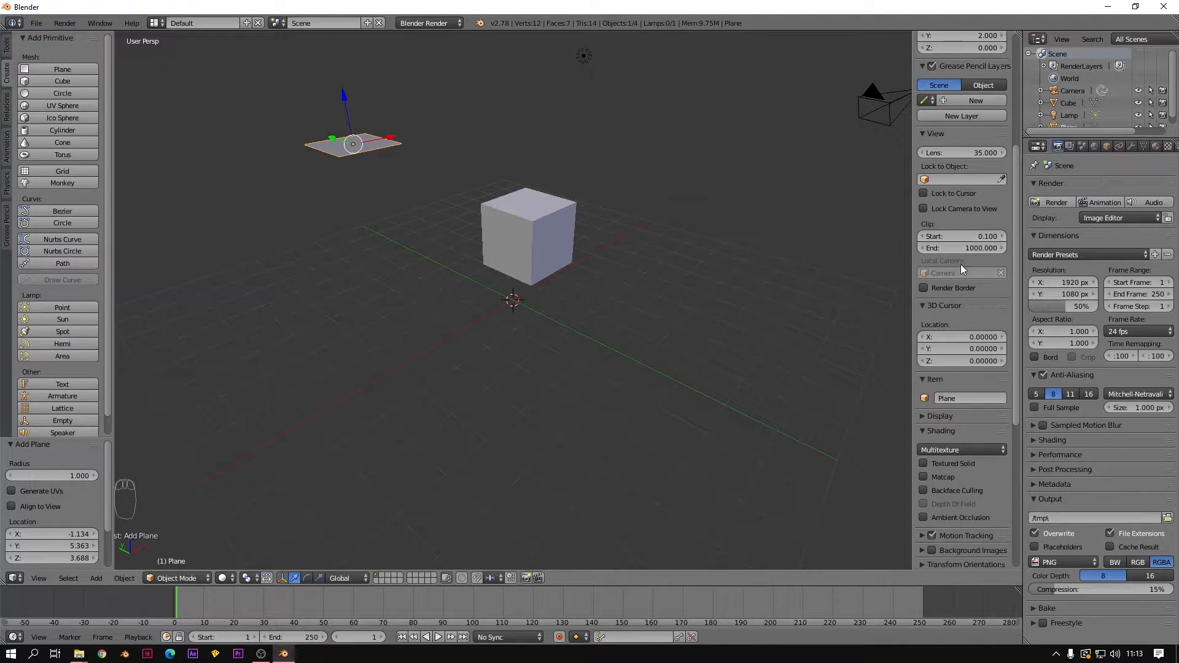
{"action": "scroll", "coordinate": [964, 270], "scroll_direction": "up", "scroll_amount": 8}
{"action": "left_click", "coordinate": [943, 38]}
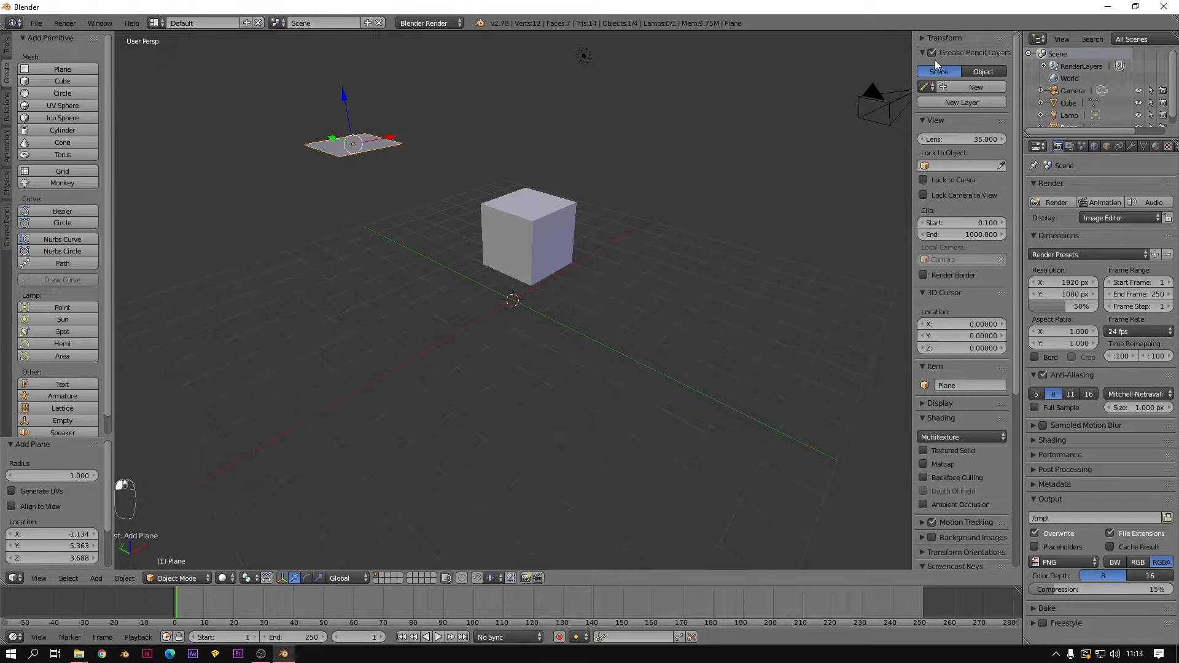
{"action": "left_click", "coordinate": [921, 52]}
{"action": "left_click", "coordinate": [921, 68]}
{"action": "left_click", "coordinate": [921, 83]}
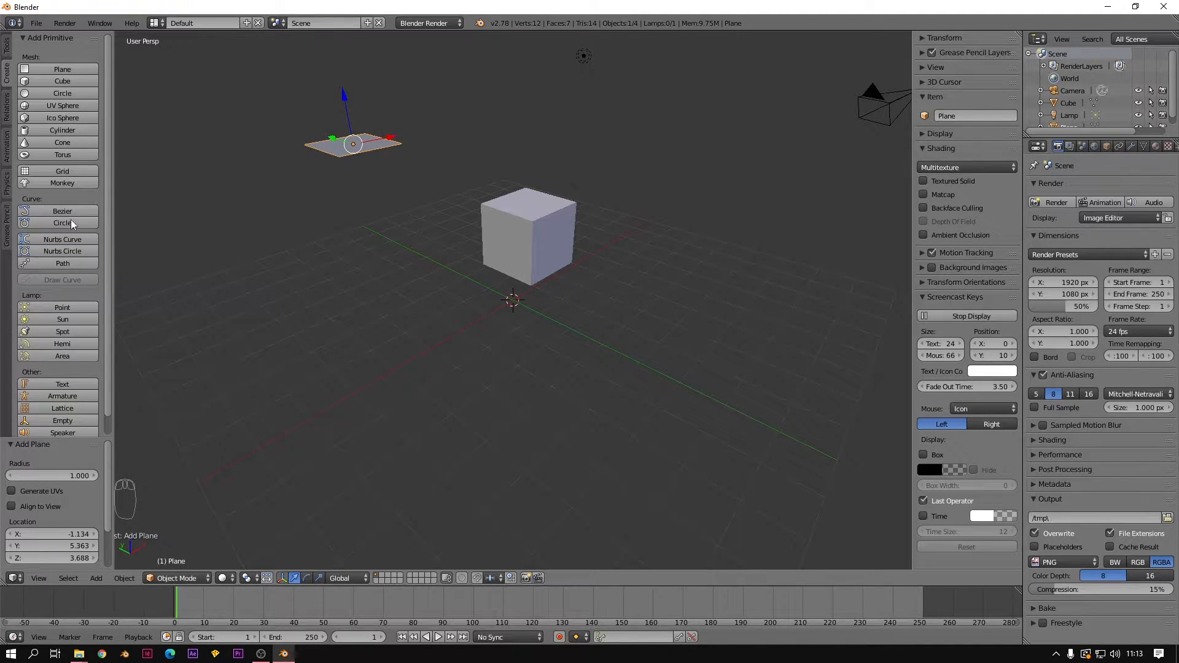
- Hide the tool shelf and the 3D view's properties region by shrinking them, and show both again
{"action": "left_click_drag", "start_coordinate": [113, 225], "coordinate": [3, 248]}
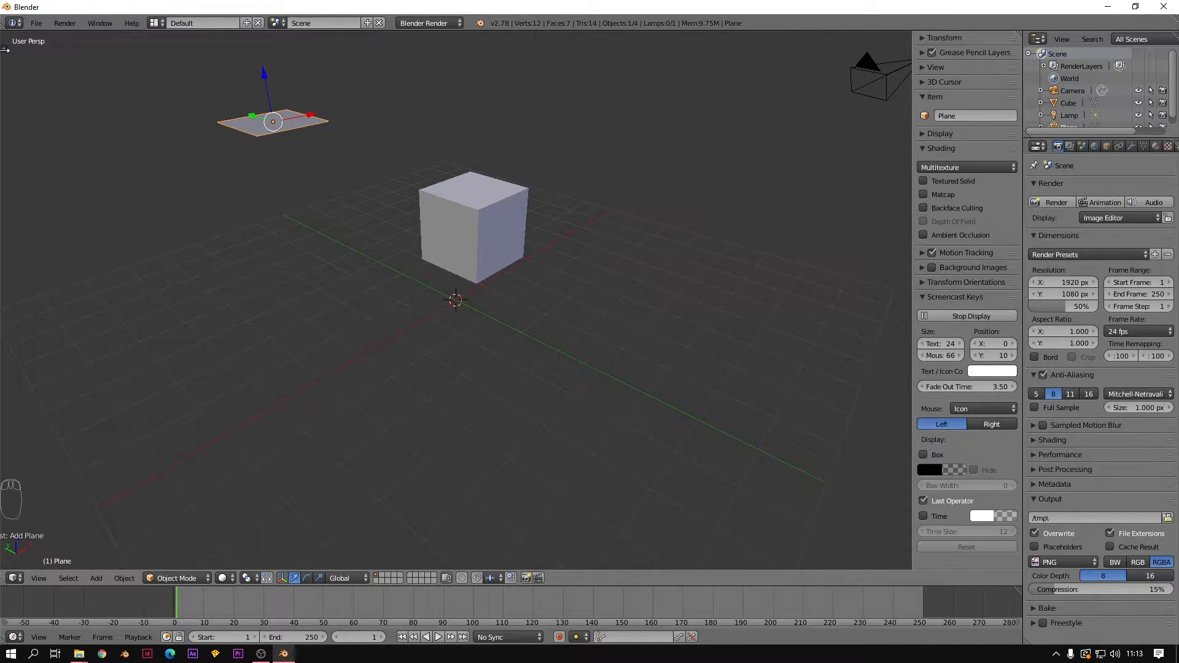
{"action": "left_click_drag", "start_coordinate": [910, 165], "coordinate": [1024, 156]}
{"action": "scroll", "coordinate": [927, 204], "scroll_direction": "down", "scroll_amount": 3}
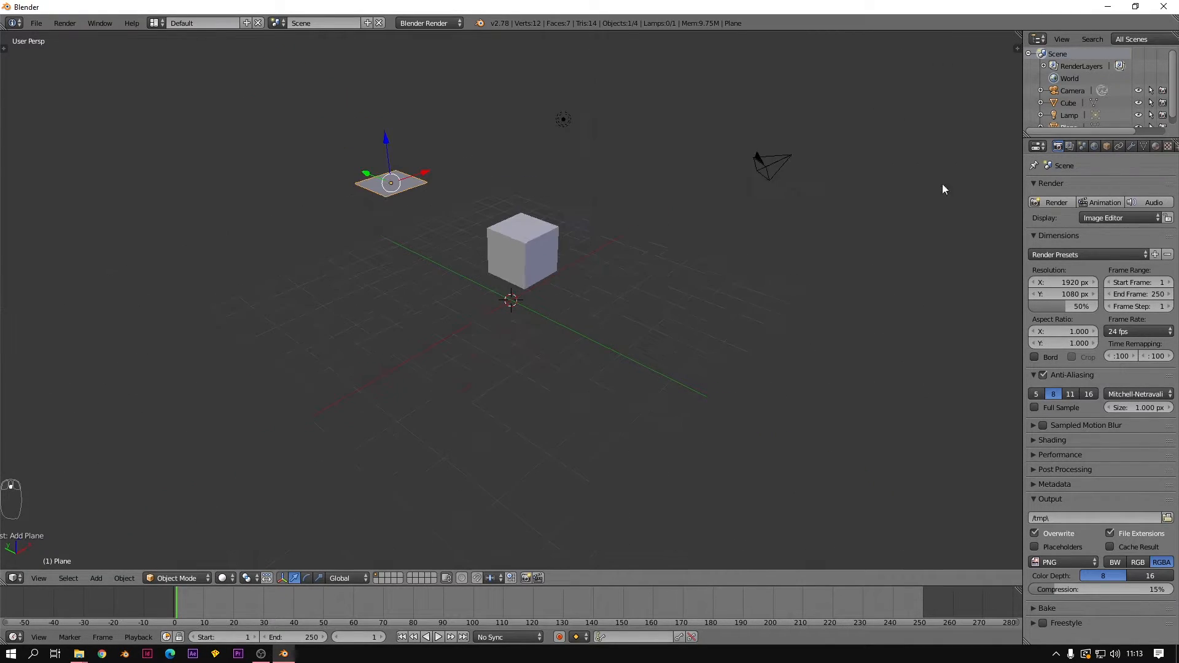
{"action": "left_click", "coordinate": [5, 52]}
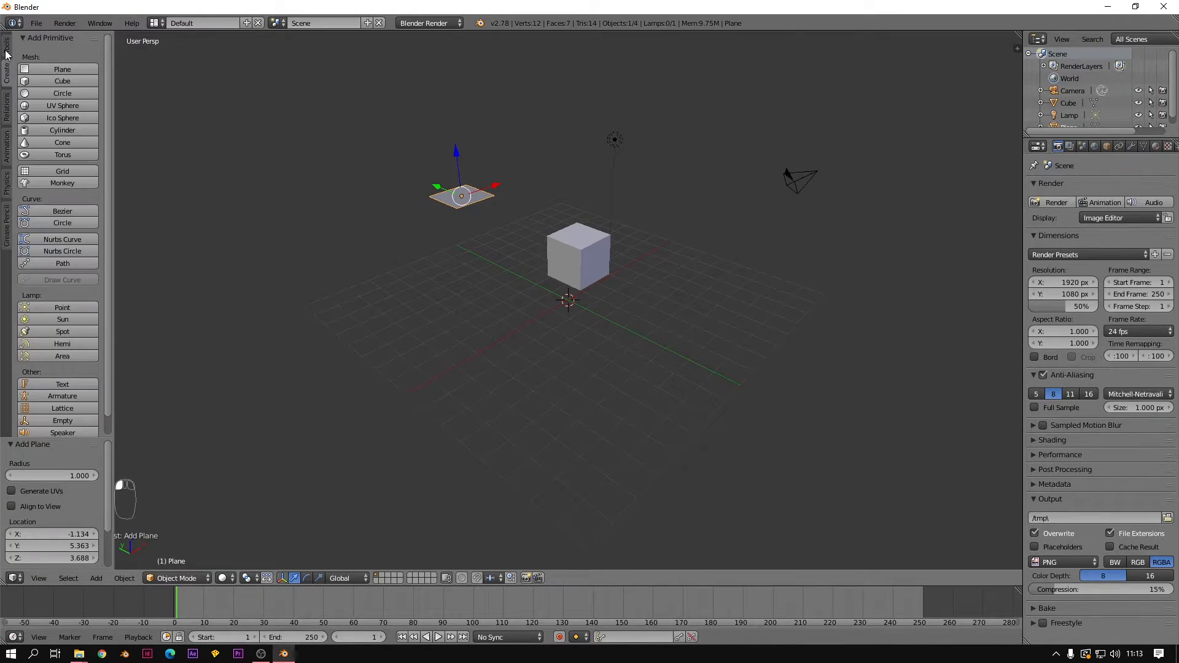
{"action": "left_click", "coordinate": [1016, 49]}
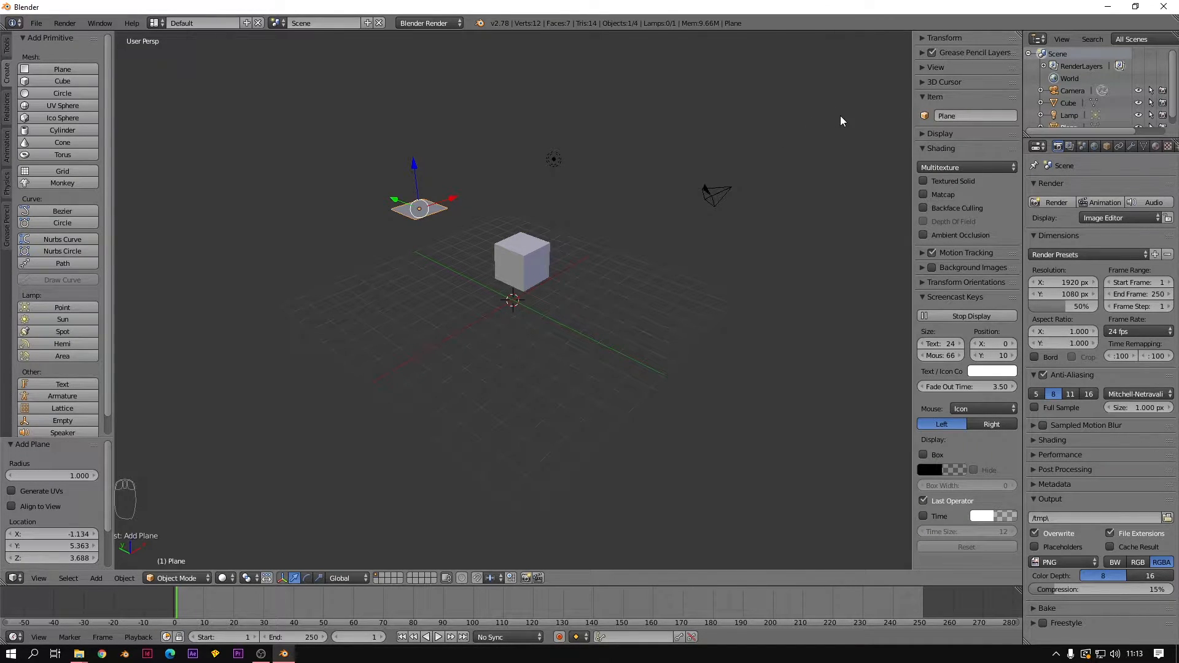
- Toggle the tool shelf's visibility repeatedly, leaving it shown
{"action": "key", "text": "t"}
{"action": "key", "text": "t"}
{"action": "key", "text": "t"}
{"action": "key", "text": "t"}
{"action": "key", "text": "t"}
{"action": "key", "text": "t"}
{"action": "key", "text": "t"}
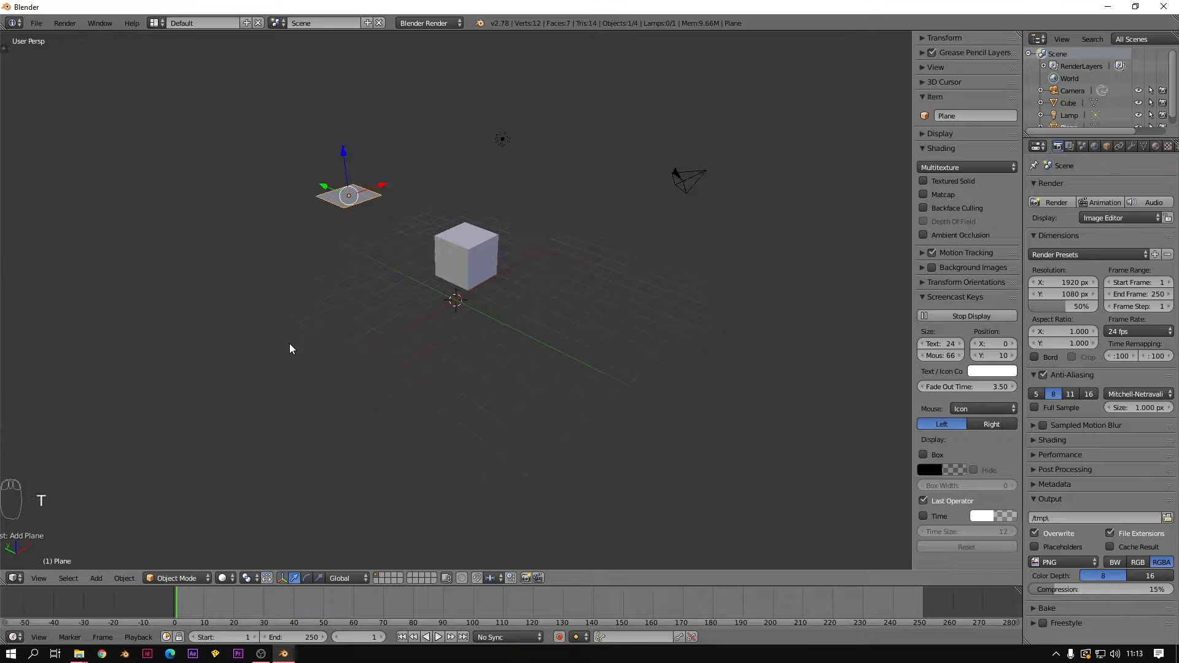
{"action": "key", "text": "t"}
{"action": "key", "text": "t"}
{"action": "key", "text": "t"}
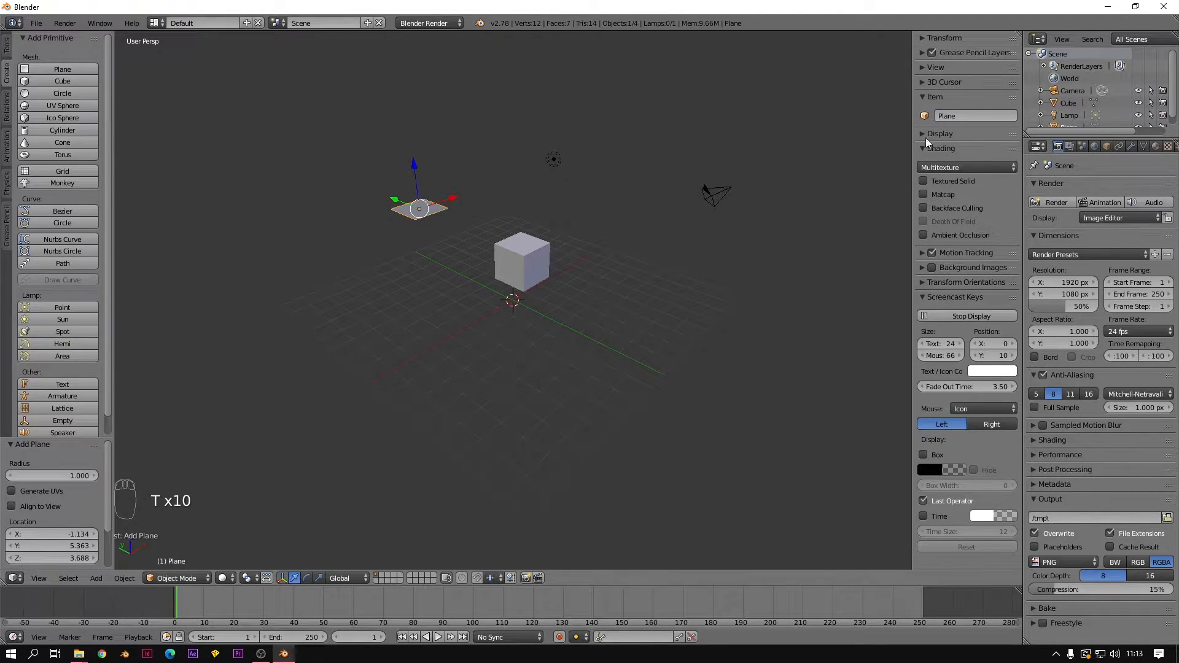
- Toggle the properties region repeatedly, hide it together with the tool shelf, and bring both back
{"action": "key", "text": "n"}
{"action": "key", "text": "n"}
{"action": "key", "text": "n"}
{"action": "key", "text": "n"}
{"action": "key", "text": "n"}
{"action": "key", "text": "n"}
{"action": "key", "text": "n"}
{"action": "key", "text": "n"}
{"action": "key", "text": "n"}
{"action": "key", "text": "n"}
{"action": "key", "text": "n"}
{"action": "key", "text": "n"}
{"action": "key", "text": "n"}
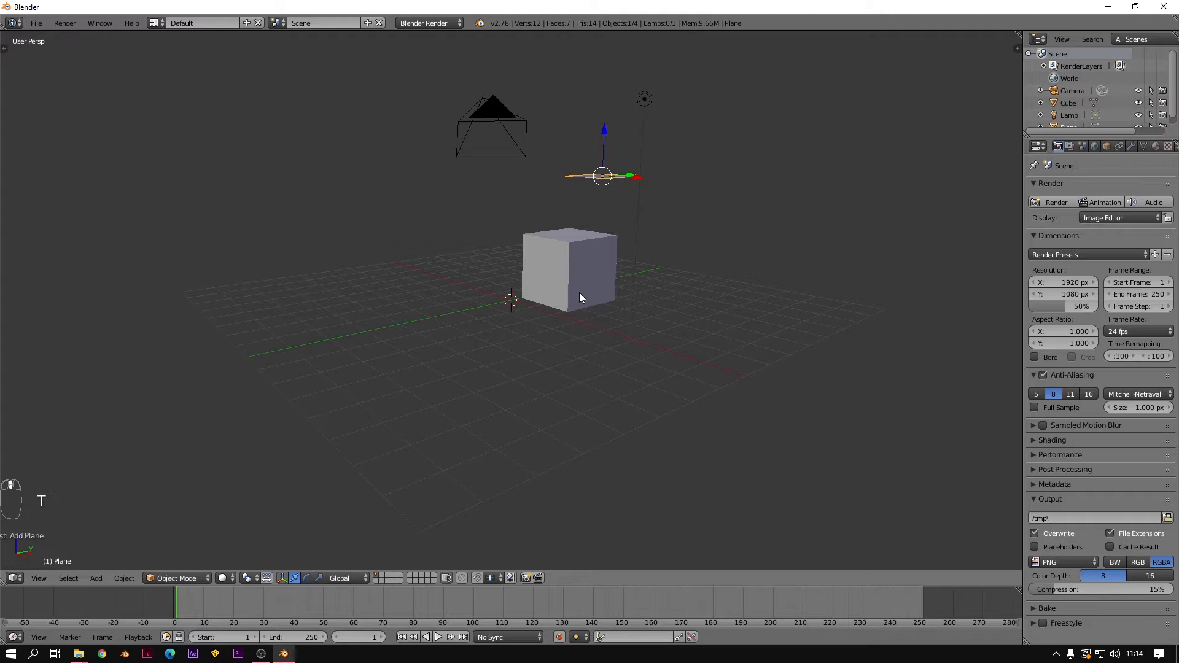
{"action": "key", "text": "t"}
{"action": "key", "text": "n"}
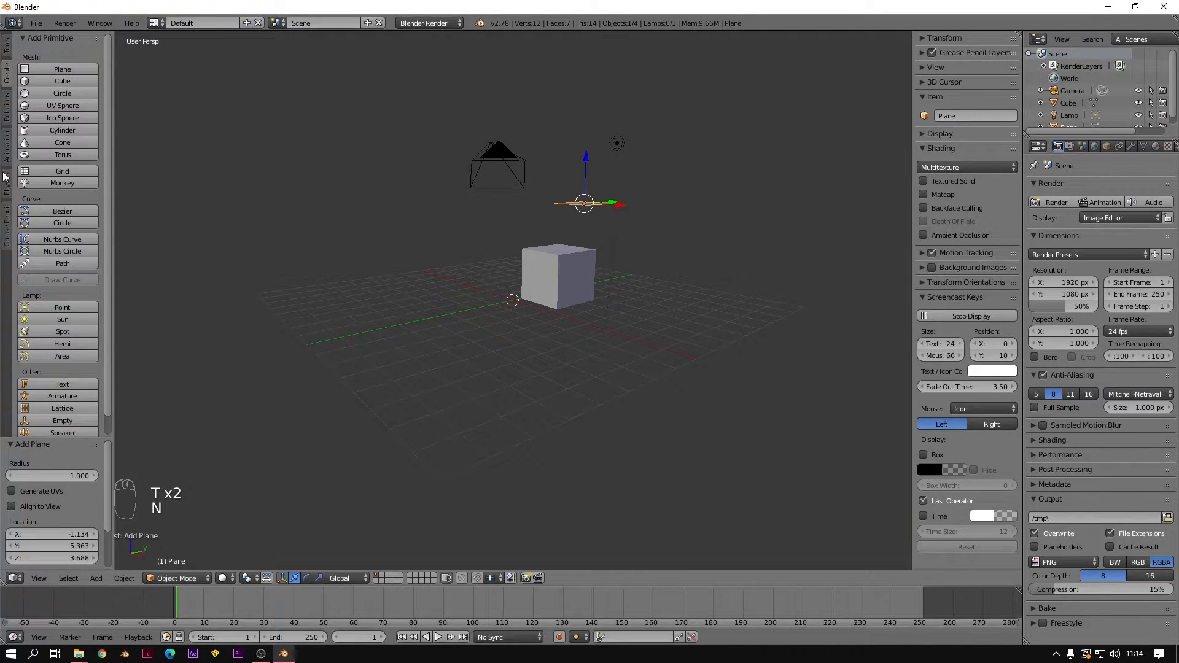
- Show the Transform and Edit tools in the tool shelf and select the cube
{"action": "left_click", "coordinate": [6, 52]}
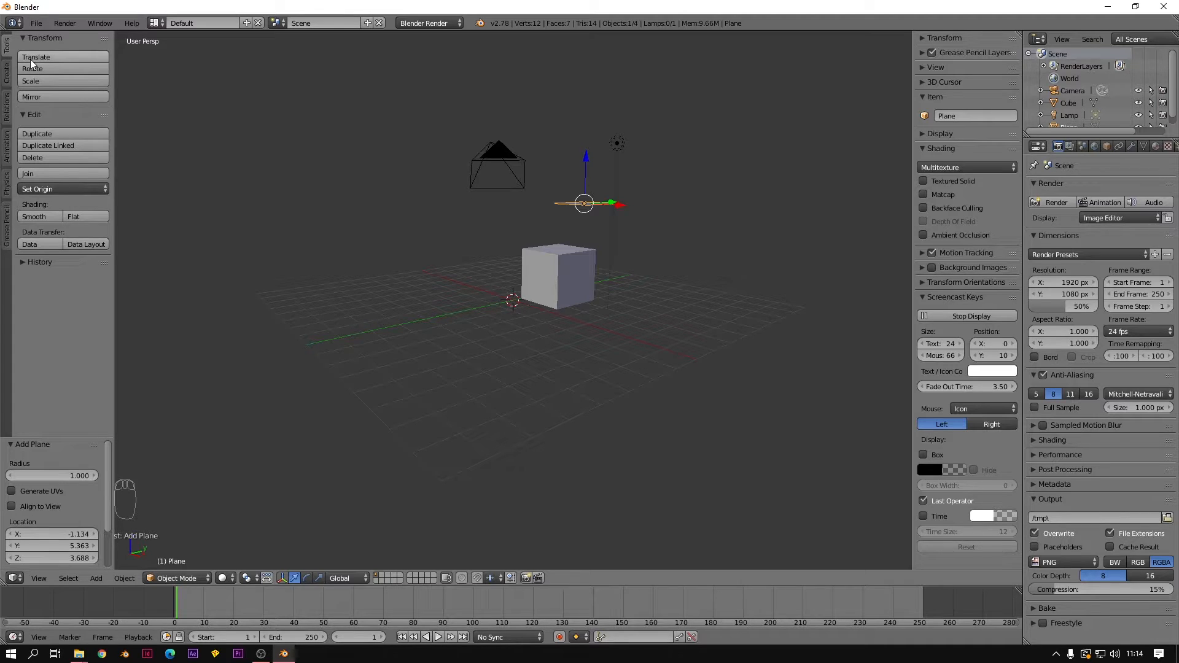
{"action": "middle_click_drag", "start_coordinate": [575, 241], "coordinate": [221, 197]}
{"action": "right_click", "coordinate": [534, 299]}
{"action": "scroll", "coordinate": [538, 274], "scroll_direction": "up", "scroll_amount": 3}
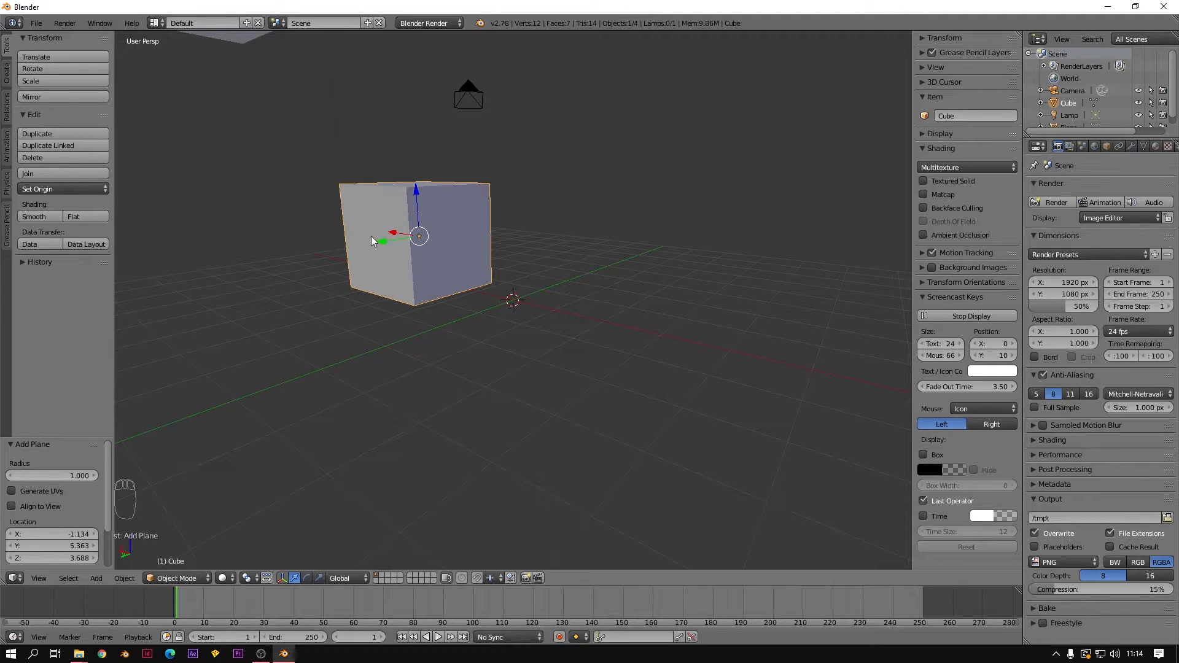
{"action": "middle_click_drag", "start_coordinate": [371, 235], "coordinate": [421, 248]}
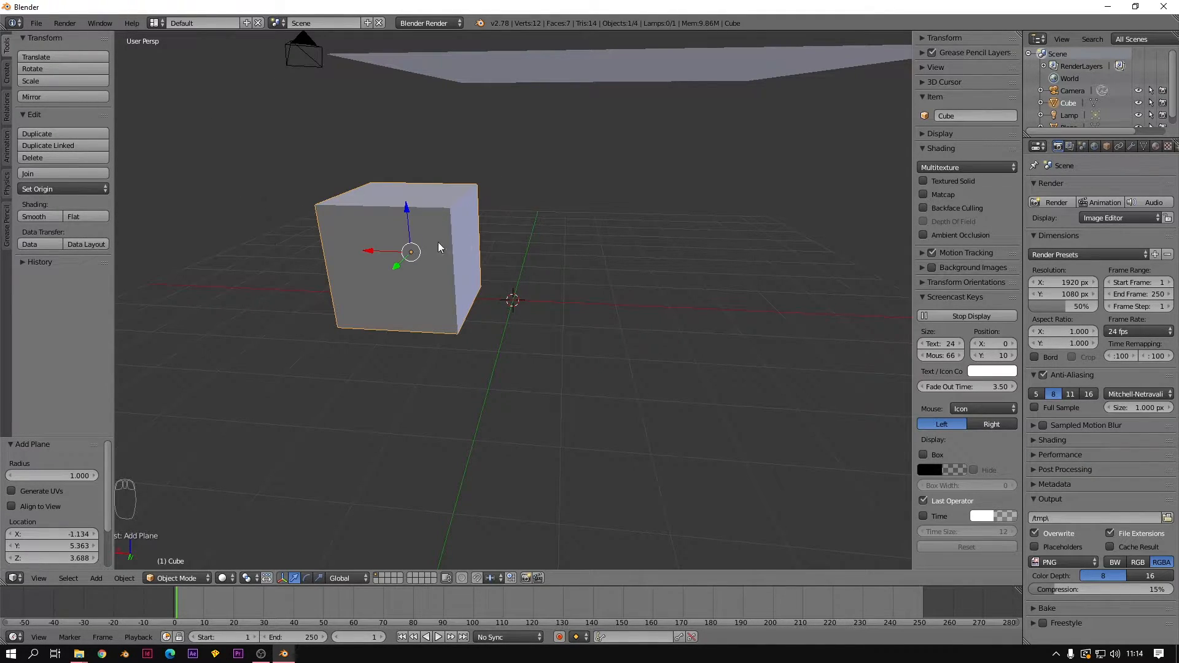
{"action": "mouse_move", "coordinate": [497, 205]}
{"action": "middle_mouse_down"}
{"action": "mouse_move", "coordinate": [416, 203]}
{"action": "mouse_move", "coordinate": [498, 188]}
{"action": "middle_mouse_up"}
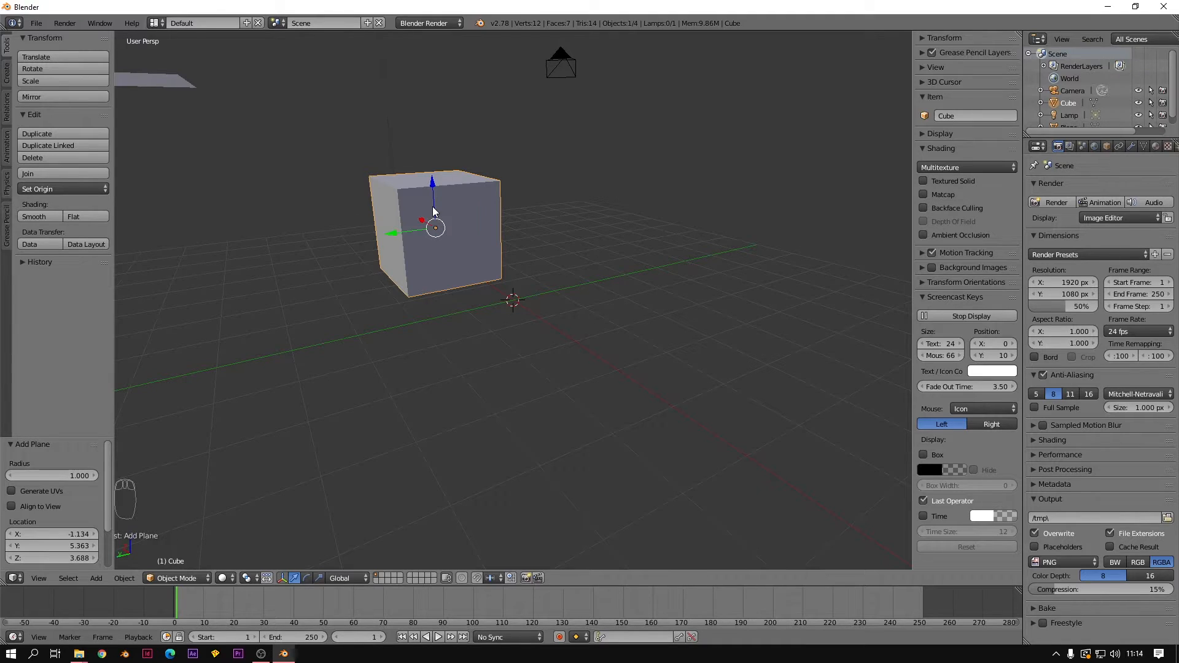
- Move the cube freely twice with Translate, placing it over the 3D cursor at the grid's centre
{"action": "key", "text": "g"}
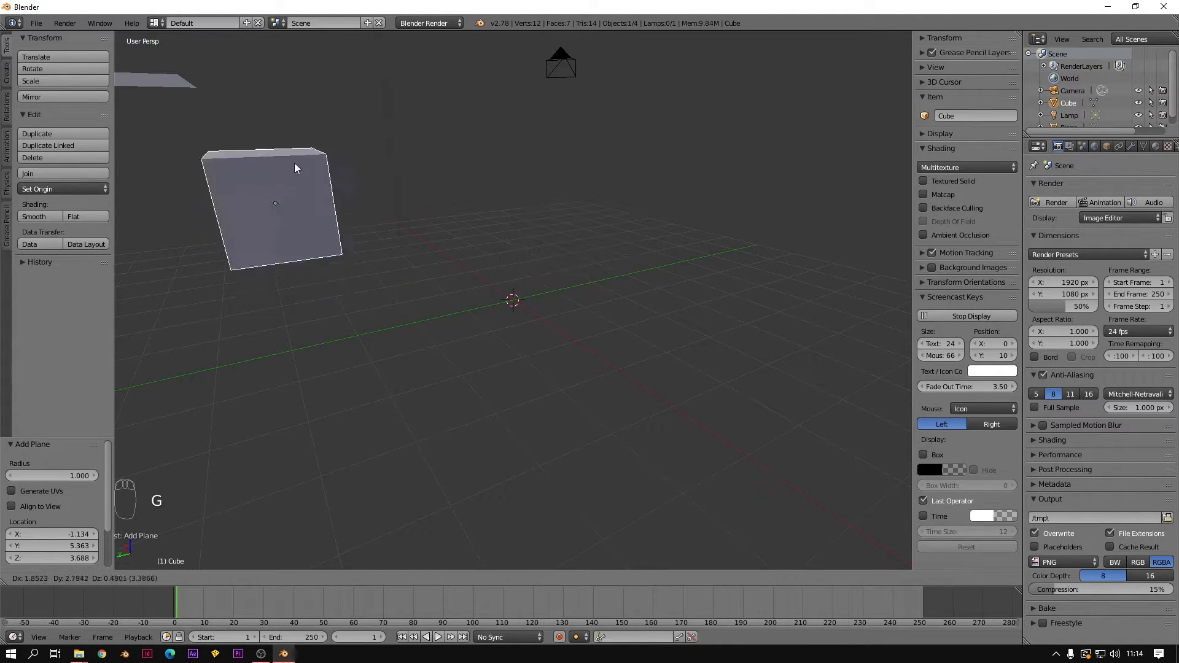
{"action": "left_click", "coordinate": [440, 178]}
{"action": "left_click", "coordinate": [70, 57]}
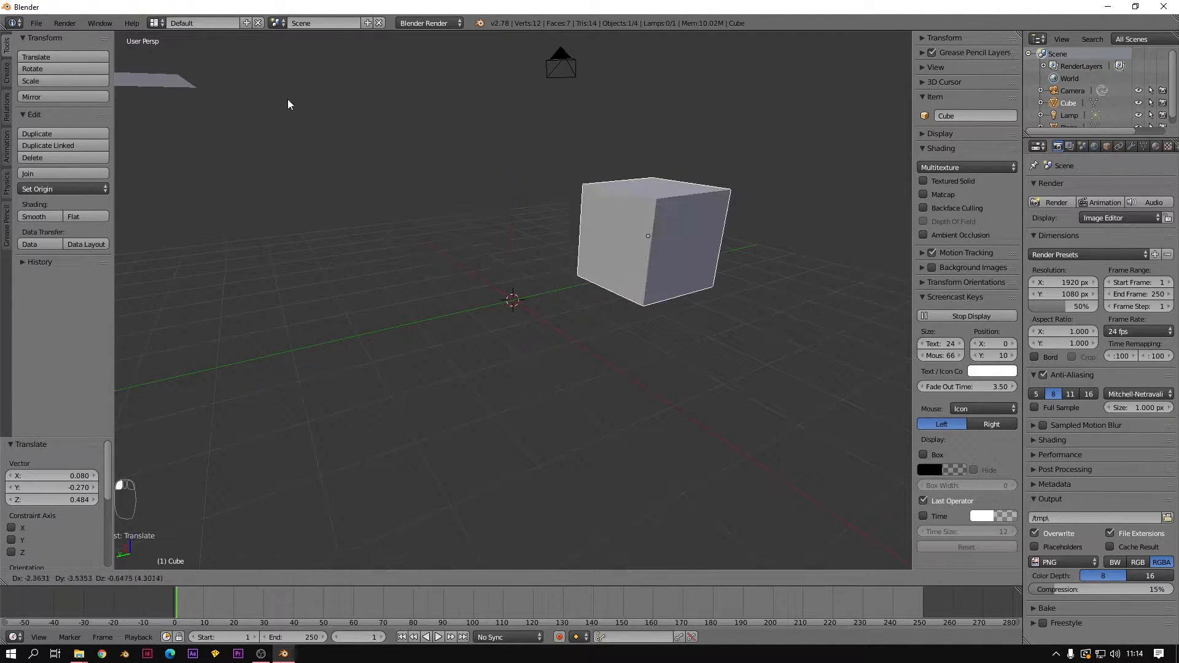
{"action": "left_click", "coordinate": [147, 127]}
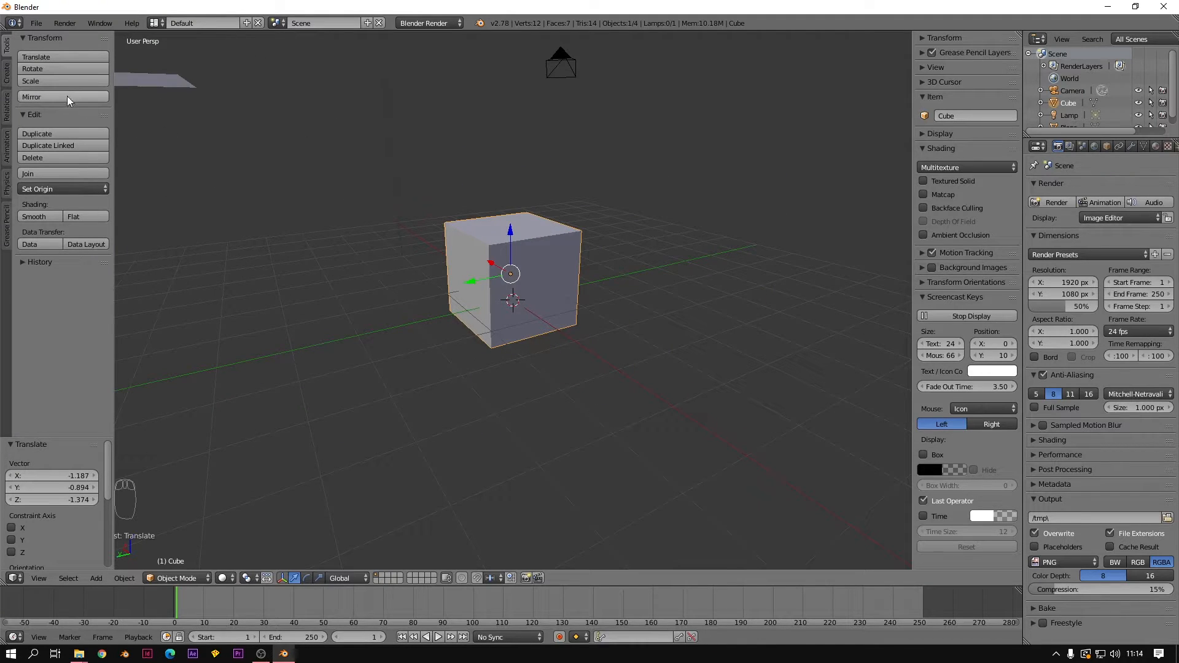
- Rotate the cube freely twice and undo both rotations
{"action": "left_click", "coordinate": [28, 68]}
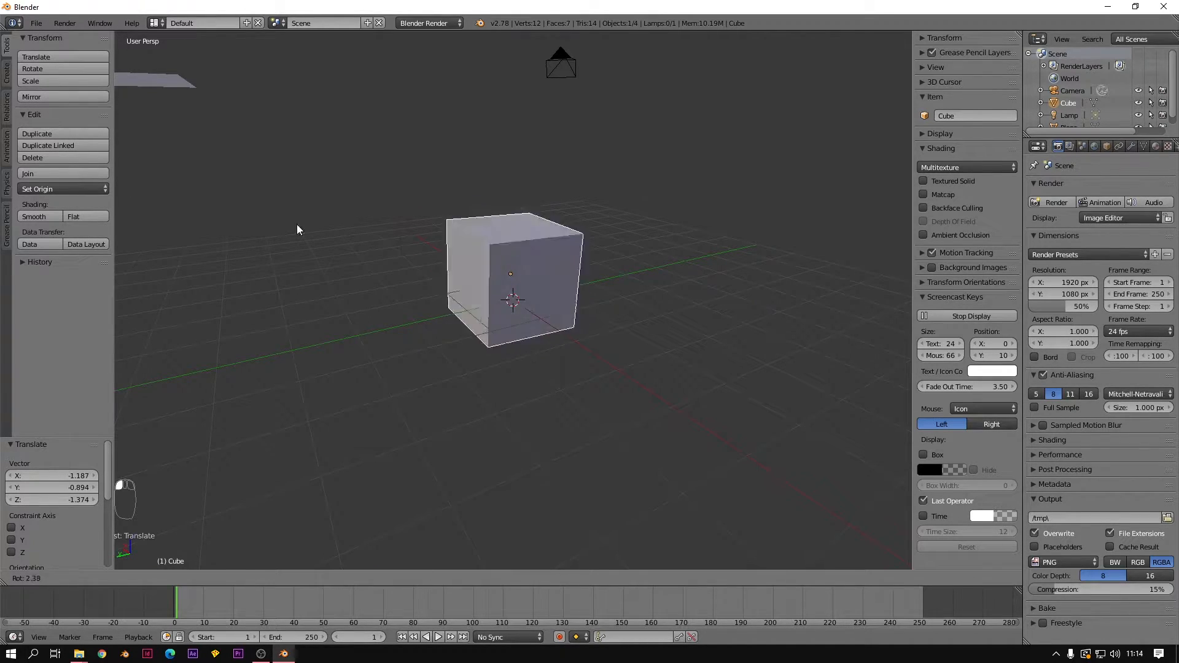
{"action": "left_click", "coordinate": [544, 237]}
{"action": "key", "text": "r"}
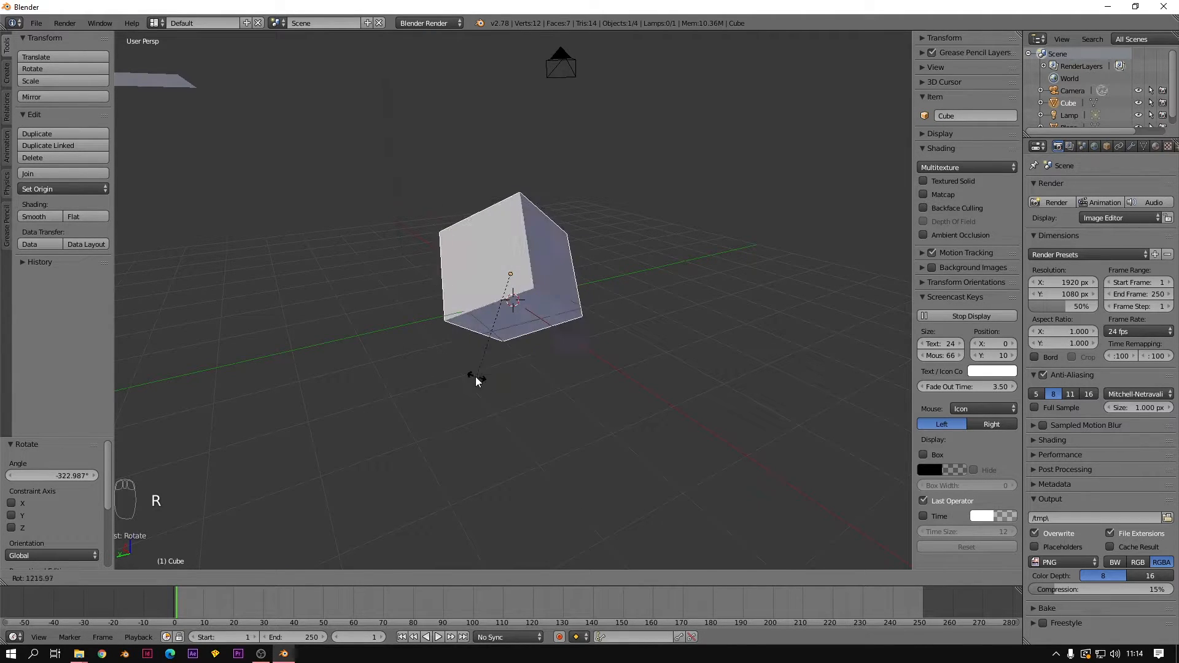
{"action": "left_click", "coordinate": [479, 376]}
{"action": "key", "text": "ctrl+z"}
{"action": "key", "text": "ctrl+z"}
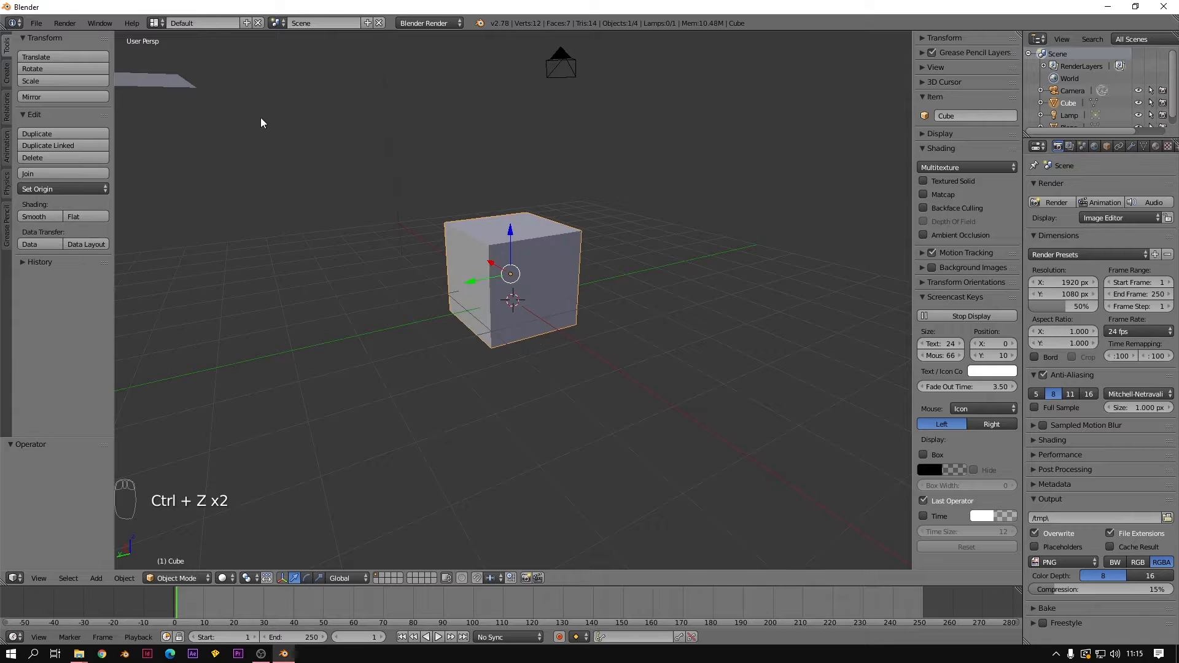
- Scale the cube three times, by factors of about 1.006, -4.055 and 0.253
{"action": "left_click", "coordinate": [46, 83]}
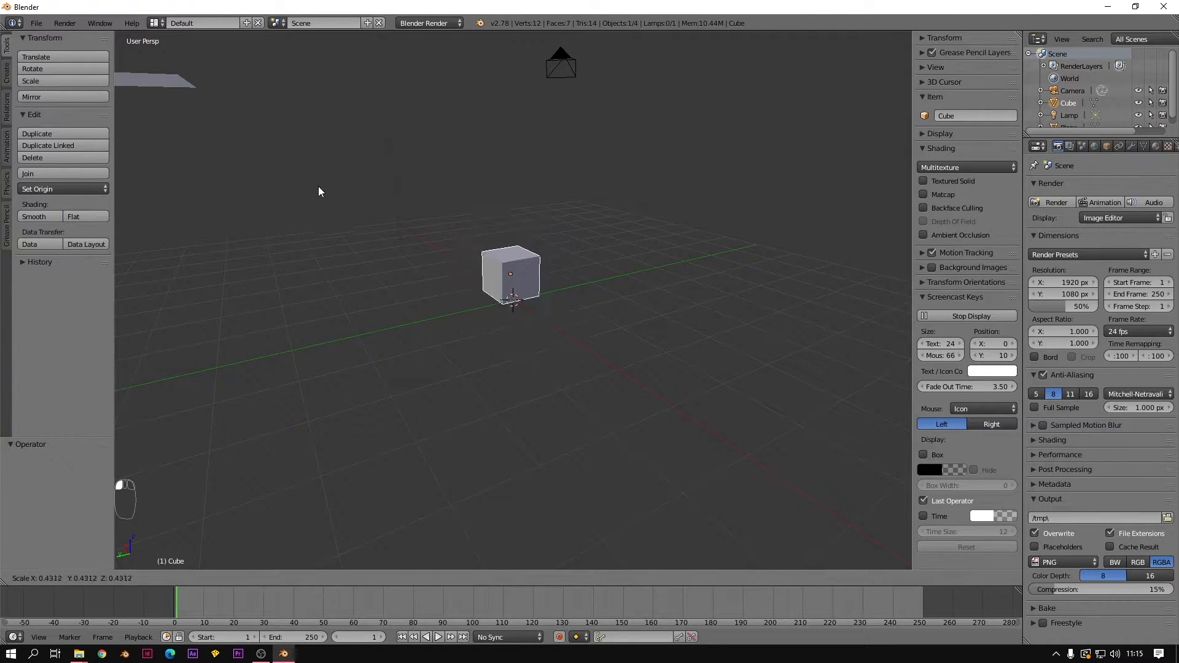
{"action": "left_click", "coordinate": [307, 115]}
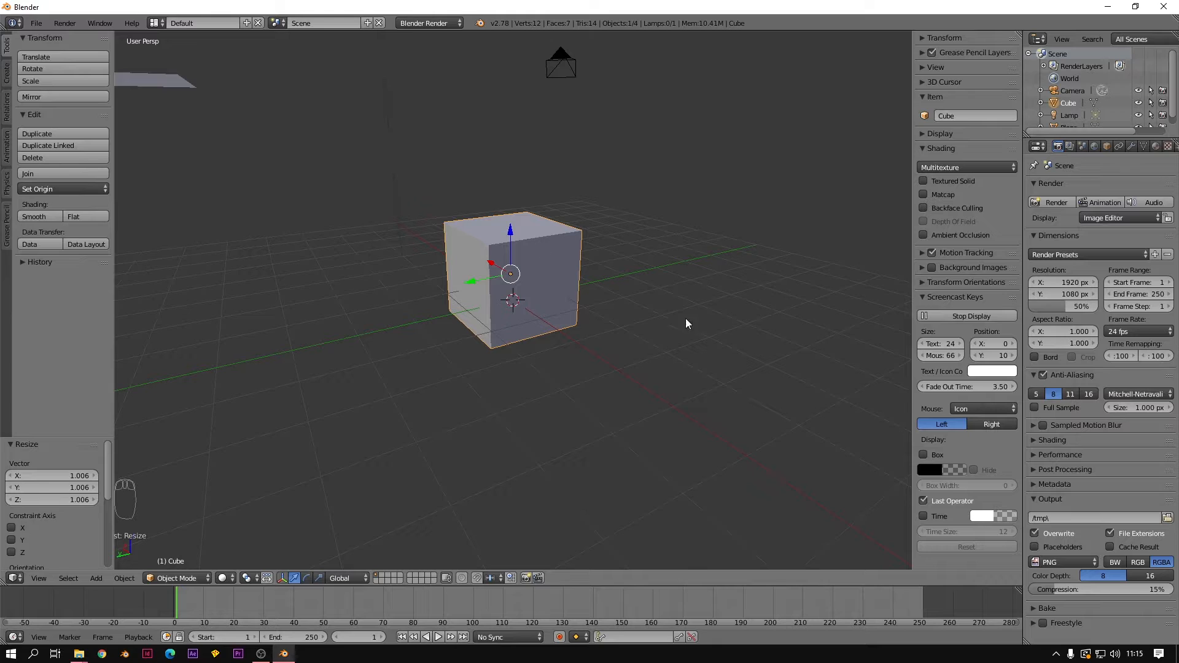
{"action": "key", "text": "s"}
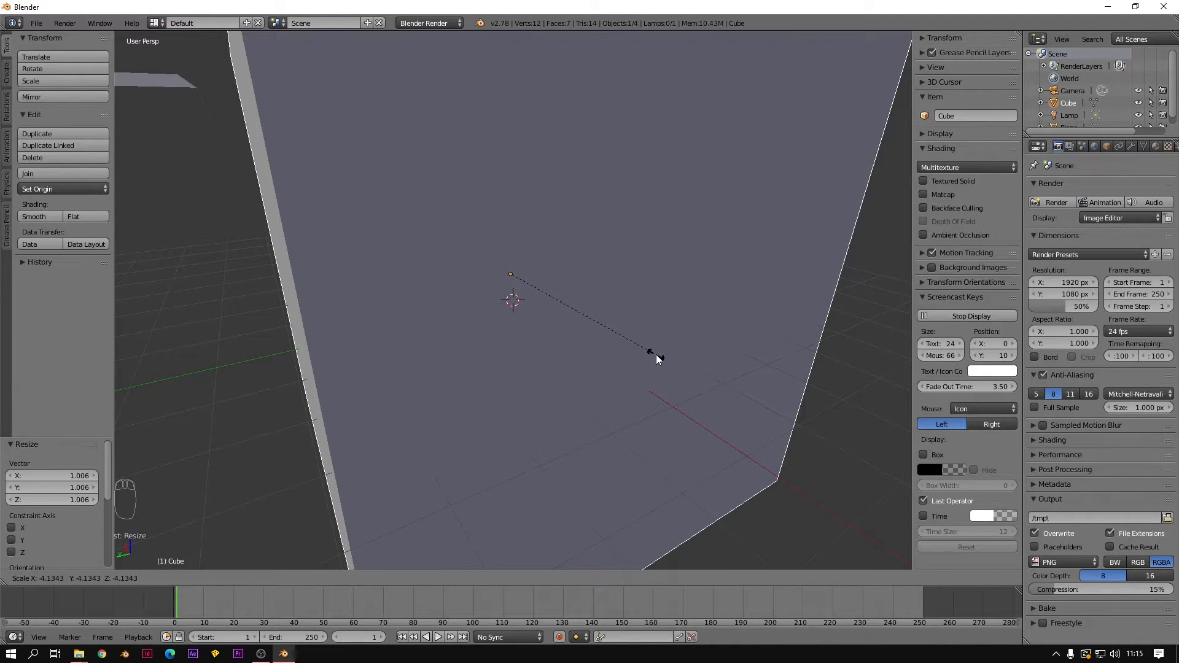
{"action": "left_click", "coordinate": [655, 348]}
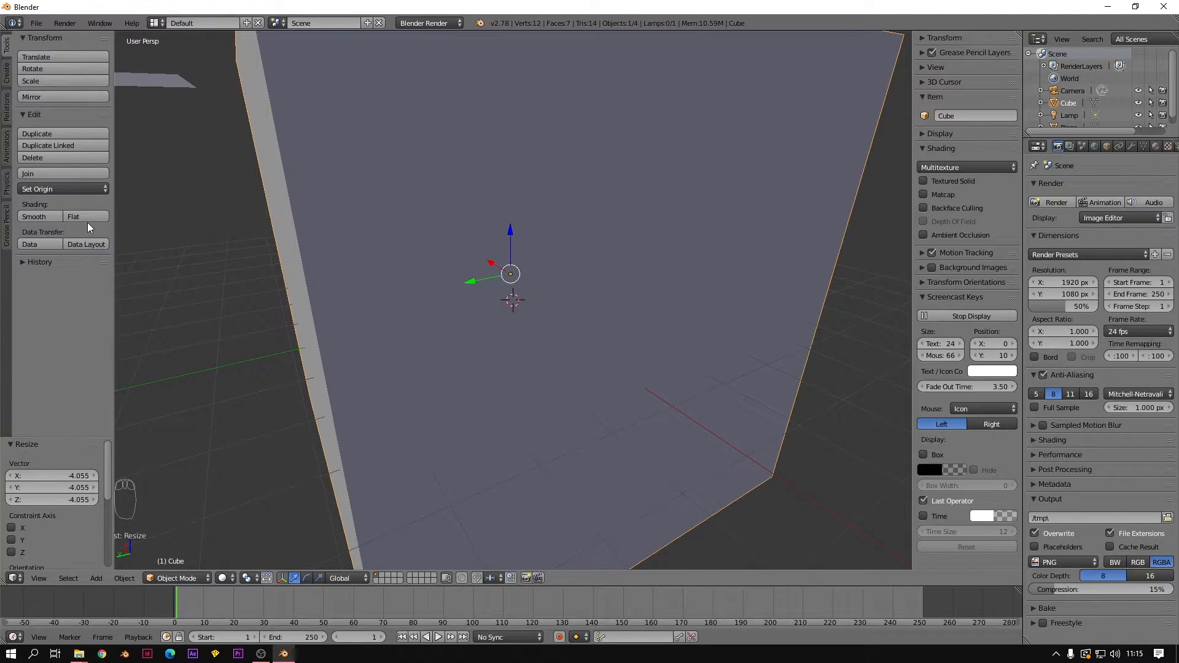
{"action": "key", "text": "s"}
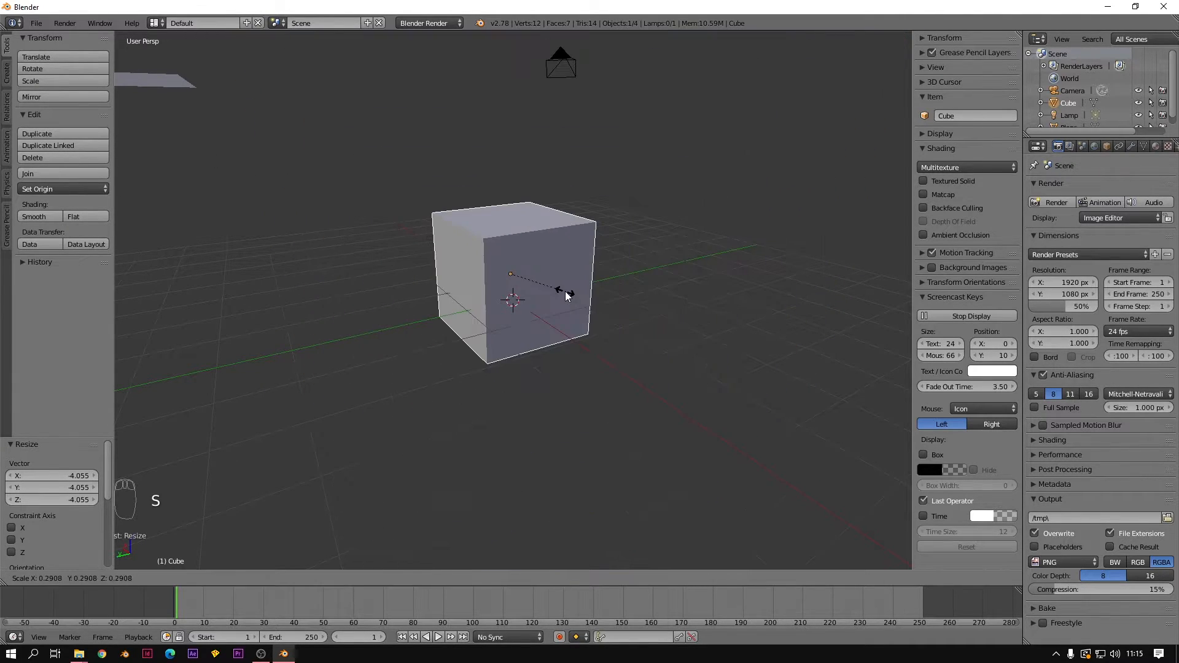
{"action": "left_click", "coordinate": [556, 287]}
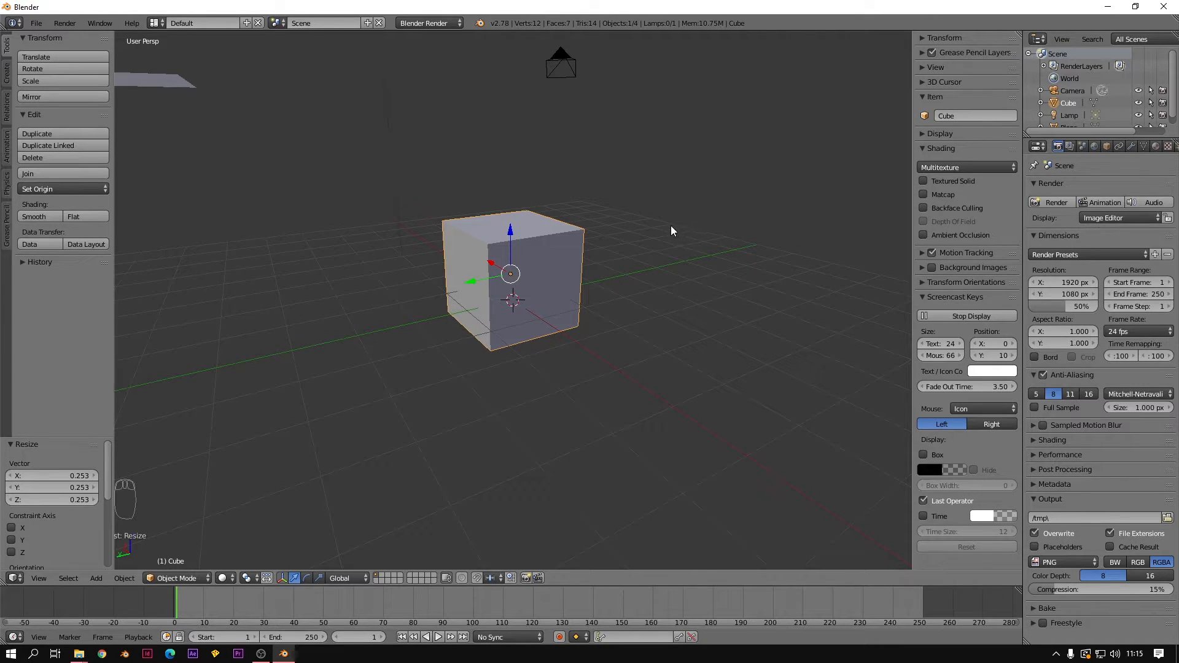
- Duplicate the cube twice, offsetting the first copy about -3.1, -5.1, -0.25 and the second about 5.5, 8.7, 0.9 in X, Y, Z
{"action": "left_click", "coordinate": [57, 134]}
{"action": "left_click", "coordinate": [343, 148]}
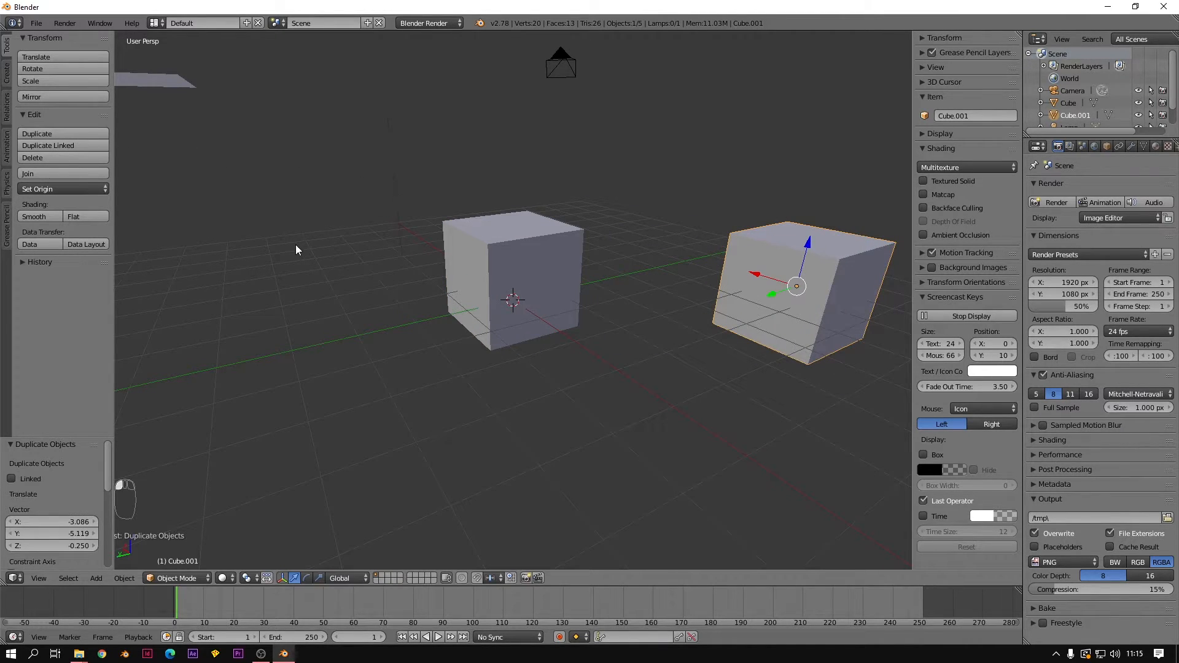
{"action": "key", "text": "shift+s"}
{"action": "key", "text": "shift+d"}
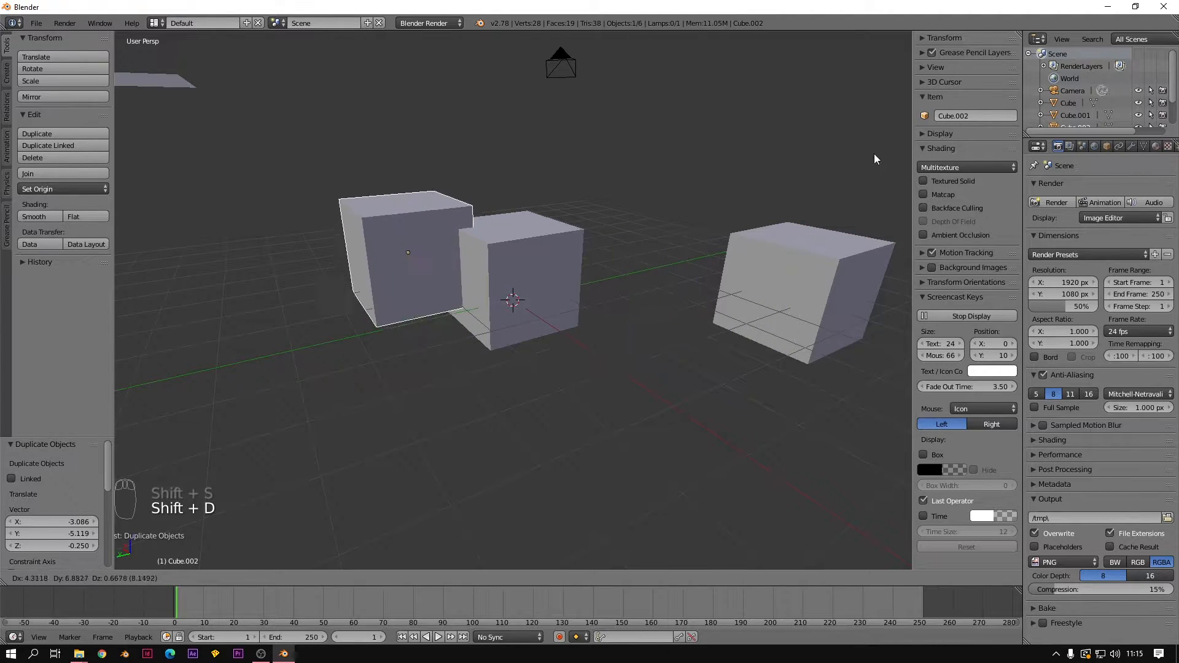
{"action": "left_click", "coordinate": [777, 152]}
{"action": "middle_click_drag", "start_coordinate": [697, 223], "coordinate": [515, 280]}
{"action": "scroll", "coordinate": [515, 280], "scroll_direction": "down", "scroll_amount": 4}
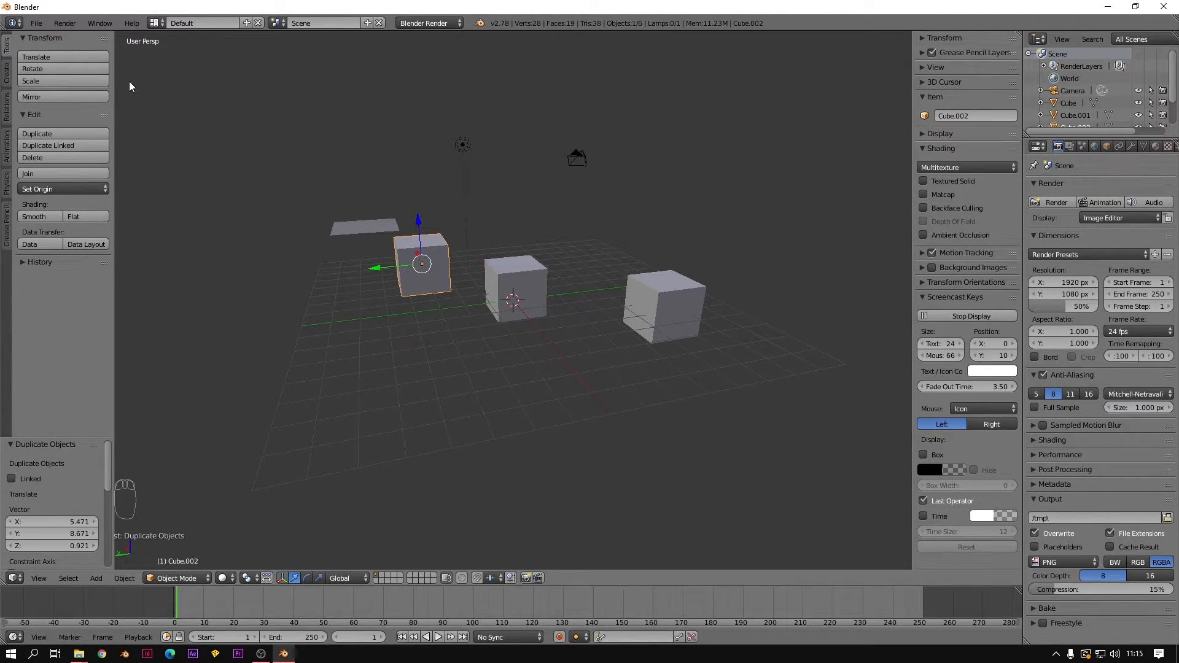
- Show the Create tools in the tool shelf and move the middle cube about 3.9 units along X
{"action": "right_click", "coordinate": [536, 301]}
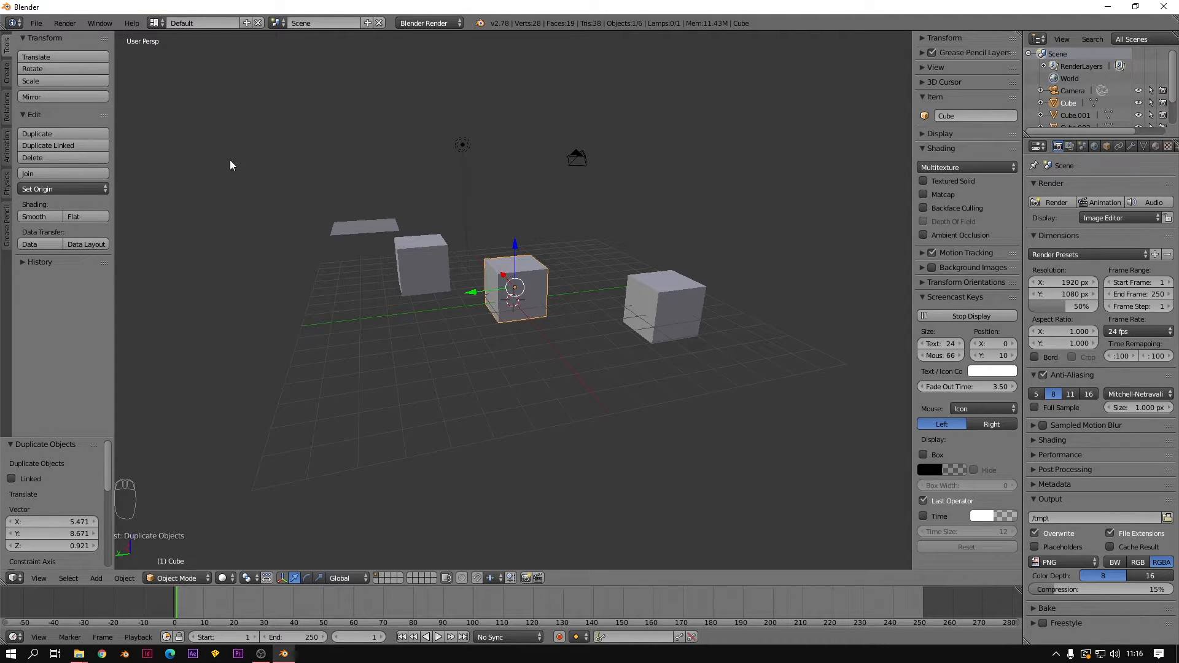
{"action": "middle_click_drag", "start_coordinate": [558, 257], "coordinate": [515, 242]}
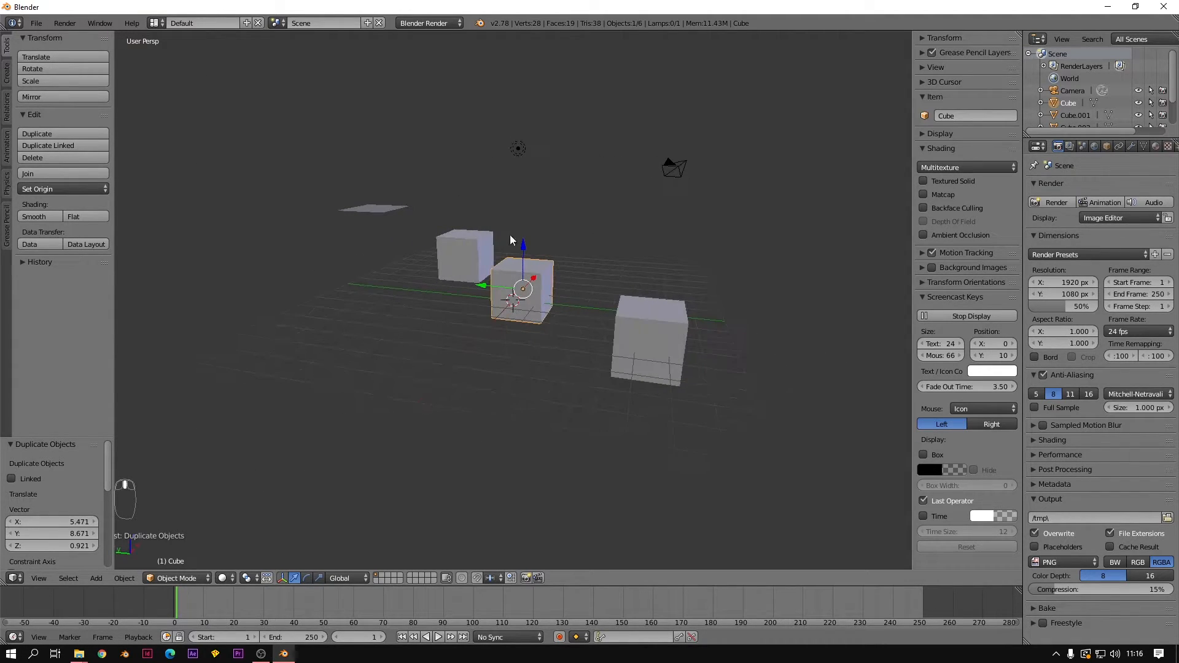
{"action": "left_click", "coordinate": [7, 75]}
{"action": "middle_click_drag", "start_coordinate": [566, 280], "coordinate": [382, 270]}
{"action": "scroll", "coordinate": [544, 320], "scroll_direction": "up", "scroll_amount": 7}
{"action": "middle_click_drag", "start_coordinate": [544, 319], "coordinate": [379, 284]}
{"action": "scroll", "coordinate": [476, 283], "scroll_direction": "down", "scroll_amount": 6}
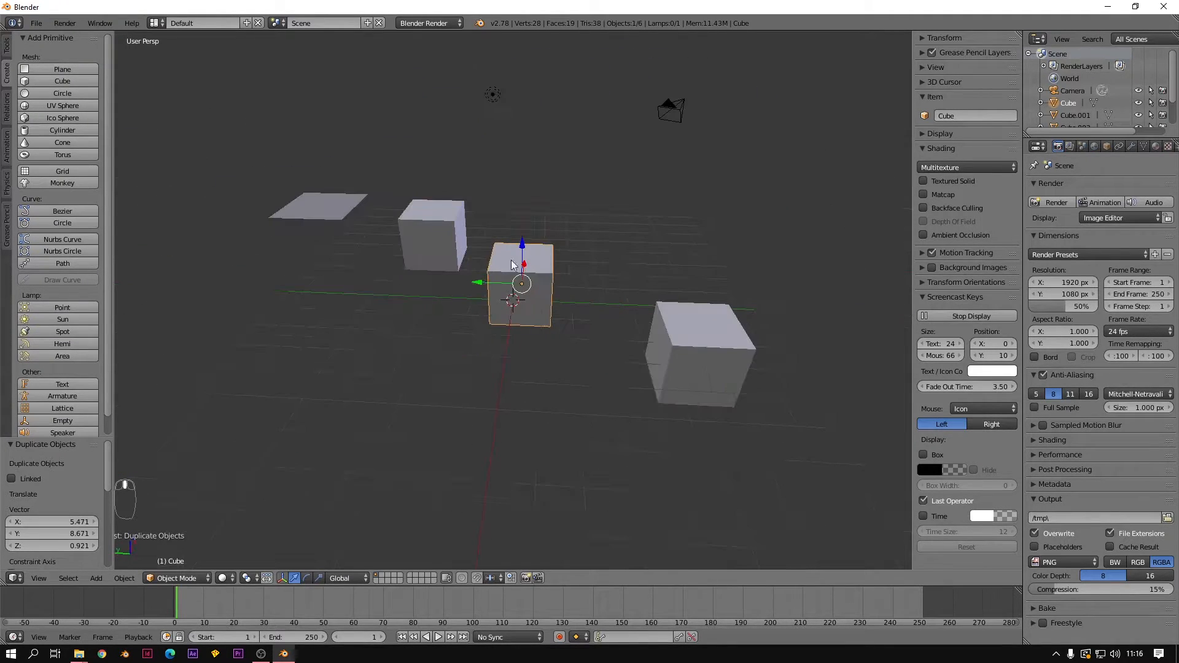
{"action": "left_click_drag", "start_coordinate": [476, 284], "coordinate": [586, 209]}
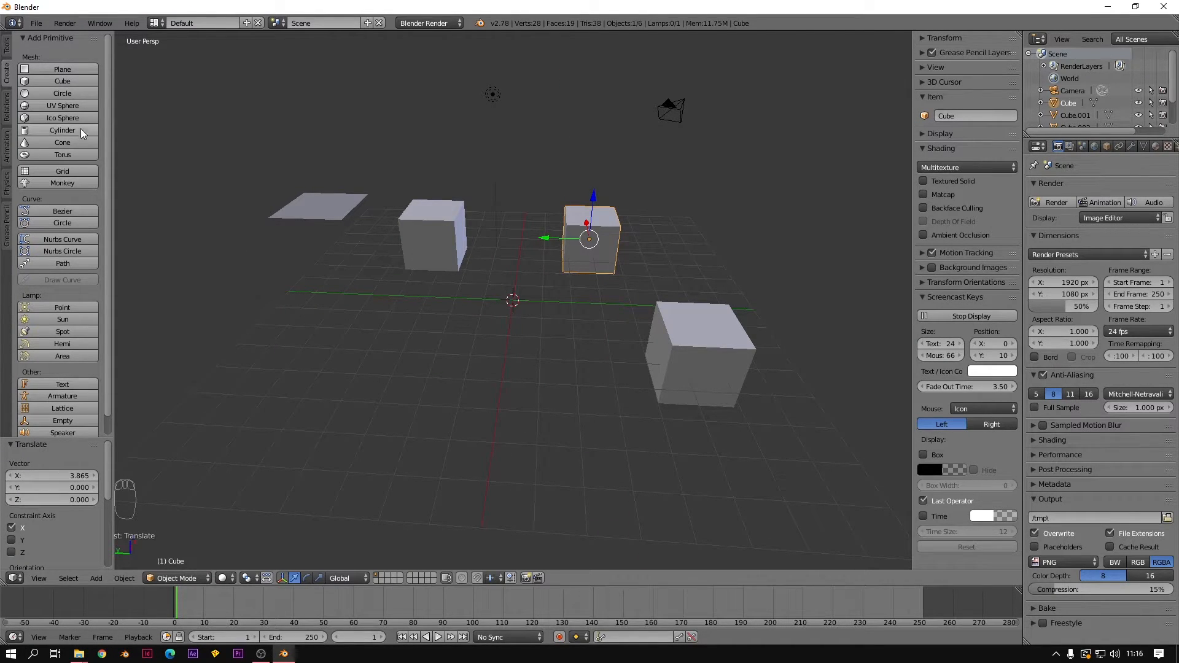
- Add a plane, a cube and a circle mesh at the 3D cursor
{"action": "left_click", "coordinate": [60, 69]}
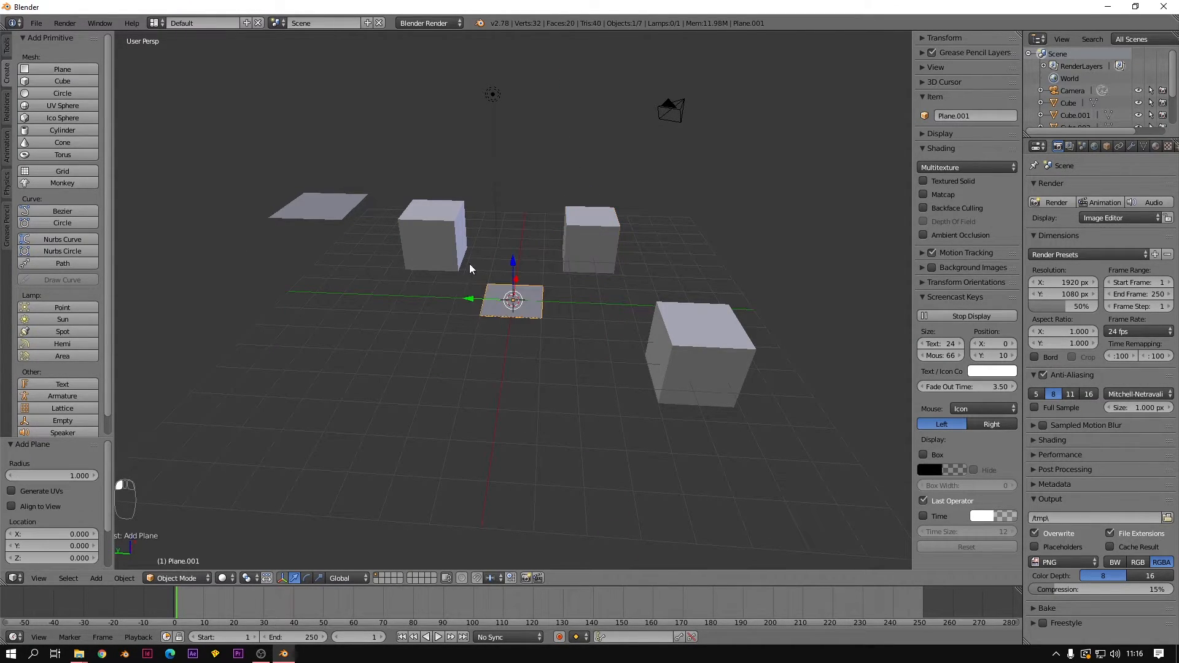
{"action": "left_click", "coordinate": [76, 84]}
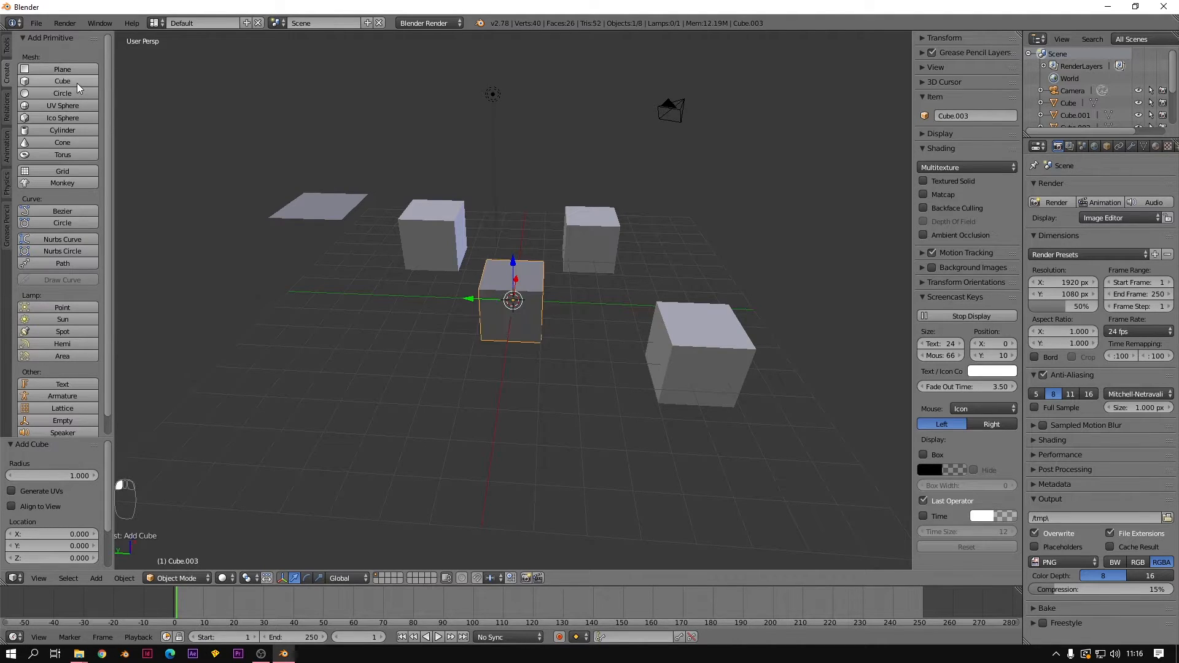
{"action": "left_click", "coordinate": [62, 95]}
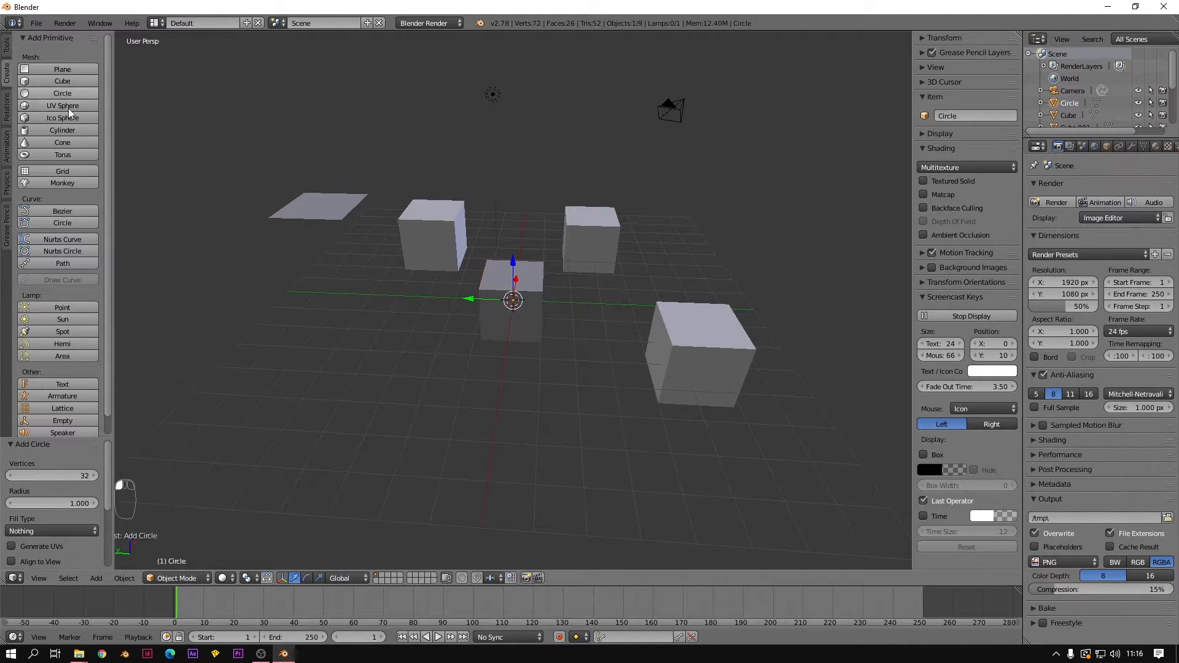
- Delete the newly added cube and plane at the grid's centre, keeping the circle
{"action": "left_click", "coordinate": [498, 279]}
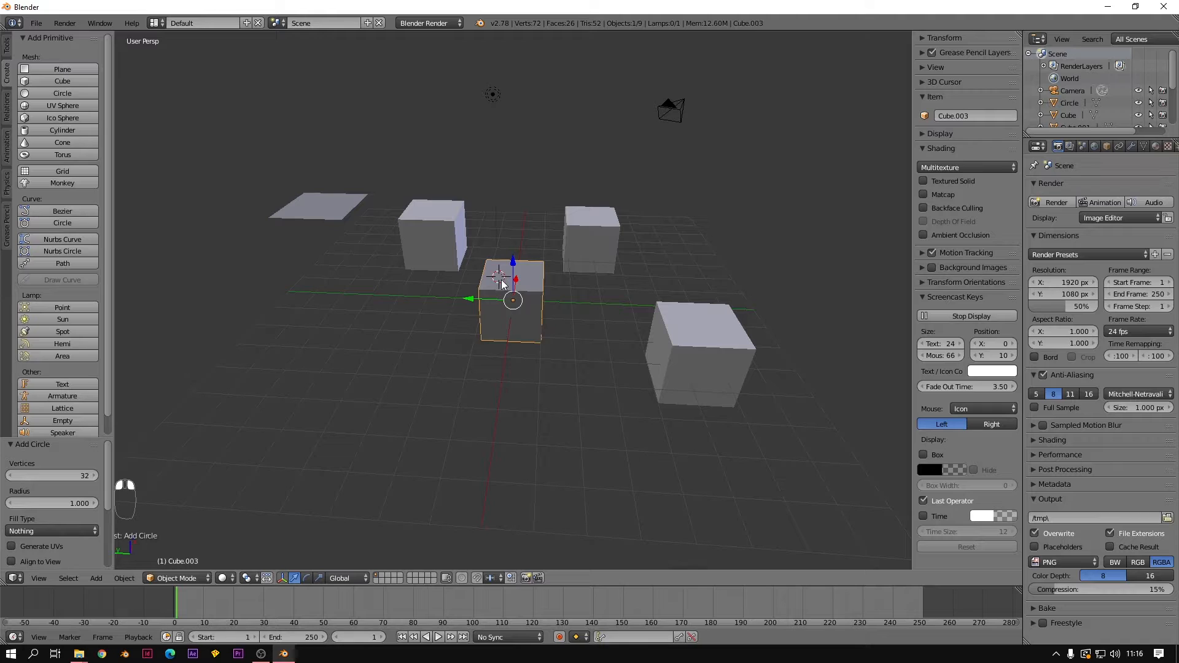
{"action": "key", "text": "Delete"}
{"action": "left_click", "coordinate": [493, 283]}
{"action": "left_click", "coordinate": [514, 311]}
{"action": "key", "text": "Delete"}
{"action": "left_click", "coordinate": [515, 311]}
{"action": "mouse_move", "coordinate": [514, 309]}
{"action": "middle_mouse_down"}
{"action": "mouse_move", "coordinate": [544, 289]}
{"action": "mouse_move", "coordinate": [500, 297]}
{"action": "middle_mouse_up"}
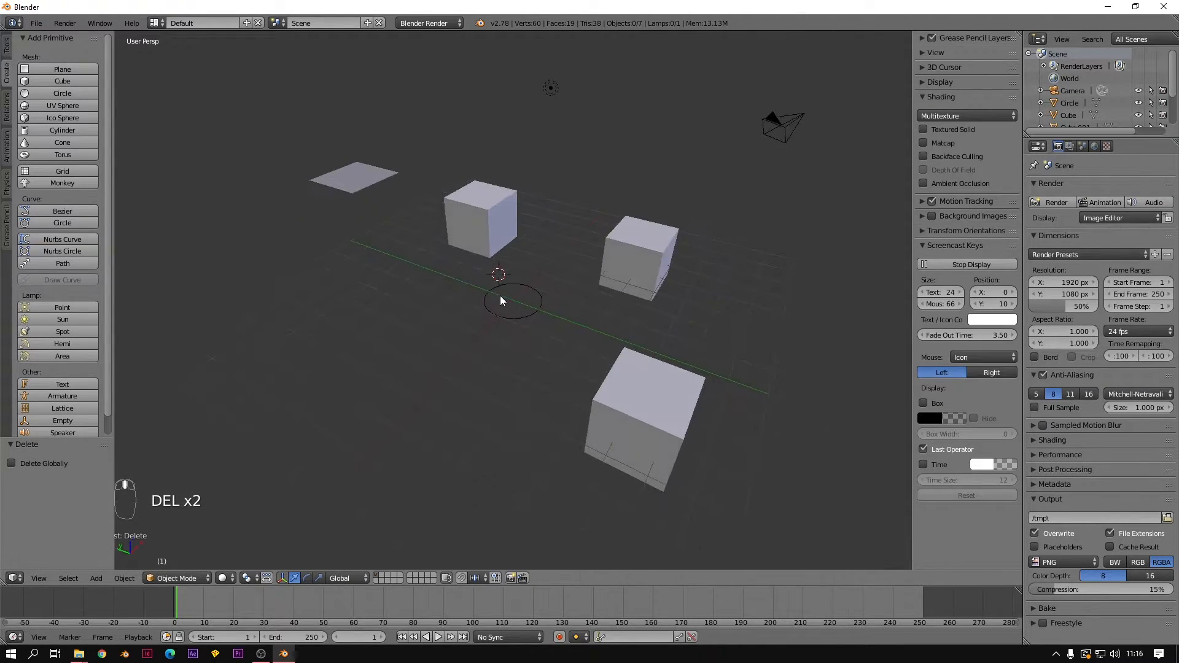
- Show the 3D Cursor settings and set the cursor's X, Y and Z location to 0
{"action": "scroll", "coordinate": [500, 298], "scroll_direction": "up", "scroll_amount": 4}
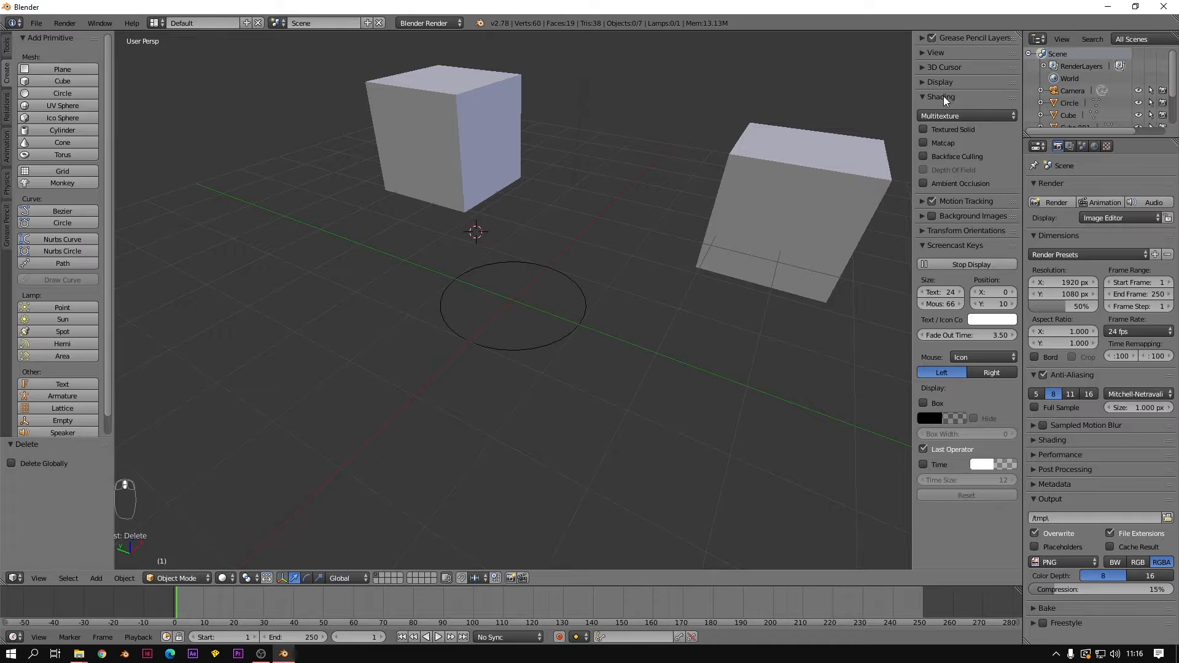
{"action": "left_click", "coordinate": [940, 68]}
{"action": "left_click", "coordinate": [980, 98]}
{"action": "type", "text": "0"}
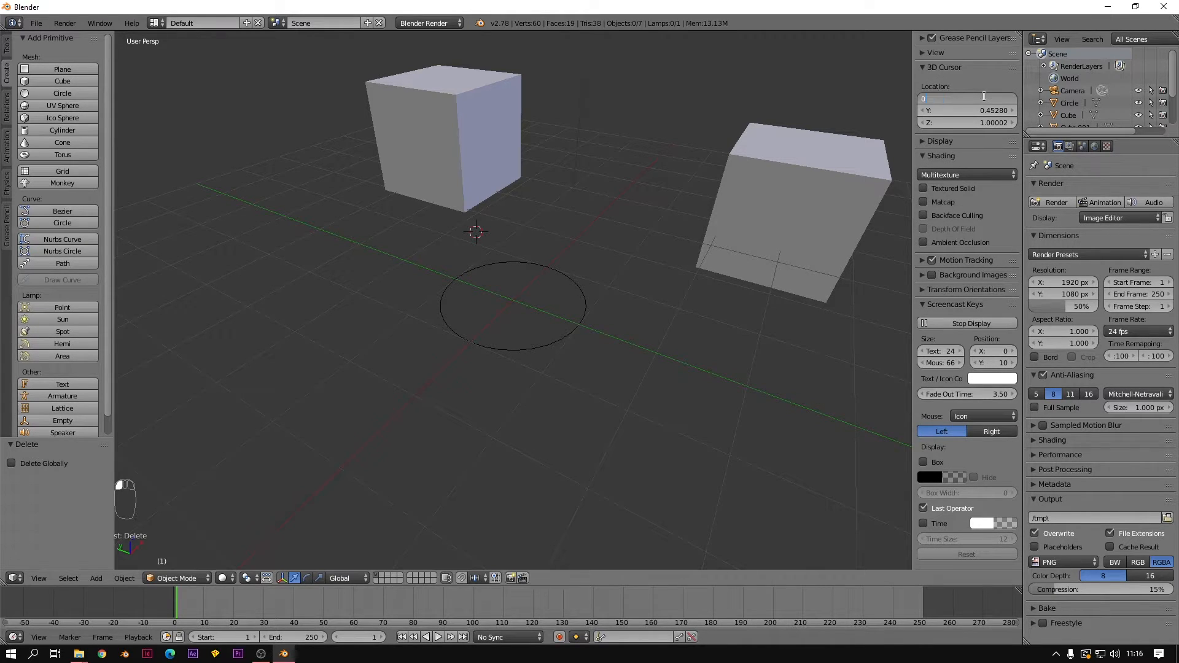
{"action": "key", "text": "Tab"}
{"action": "type", "text": "0"}
{"action": "key", "text": "Tab"}
{"action": "type", "text": "0"}
{"action": "key", "text": "Tab"}
{"action": "key", "text": "Return"}
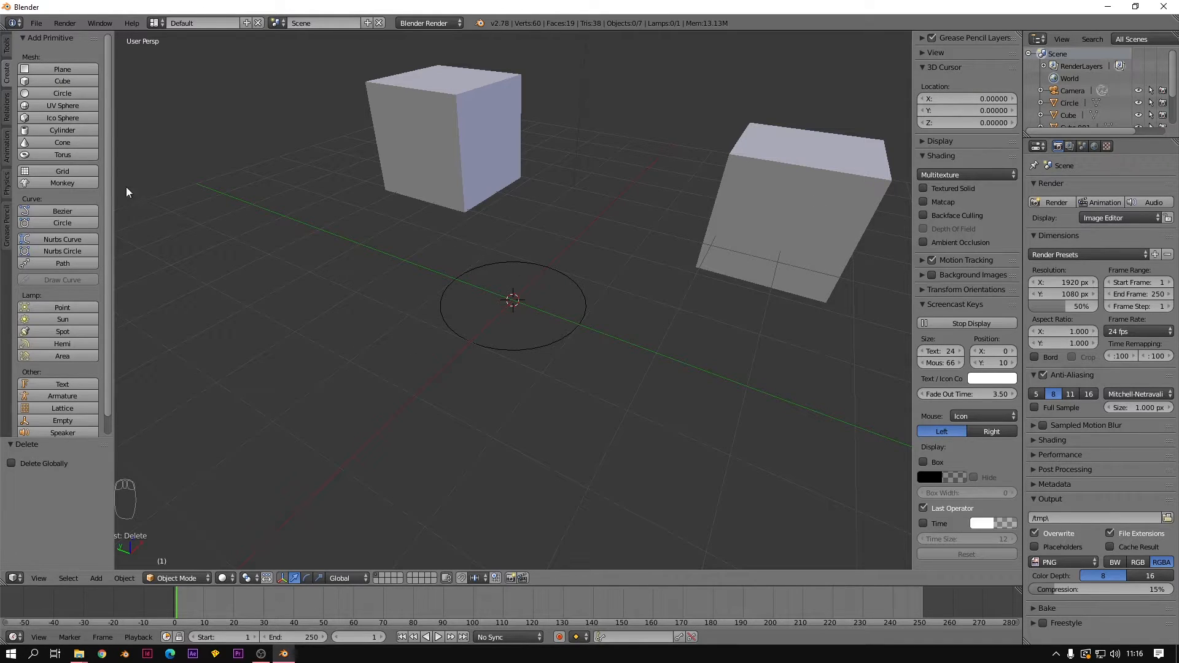
- Move the circle away along positive Y, and add a UV sphere moved about 3.1 units along Y
{"action": "right_click", "coordinate": [521, 350]}
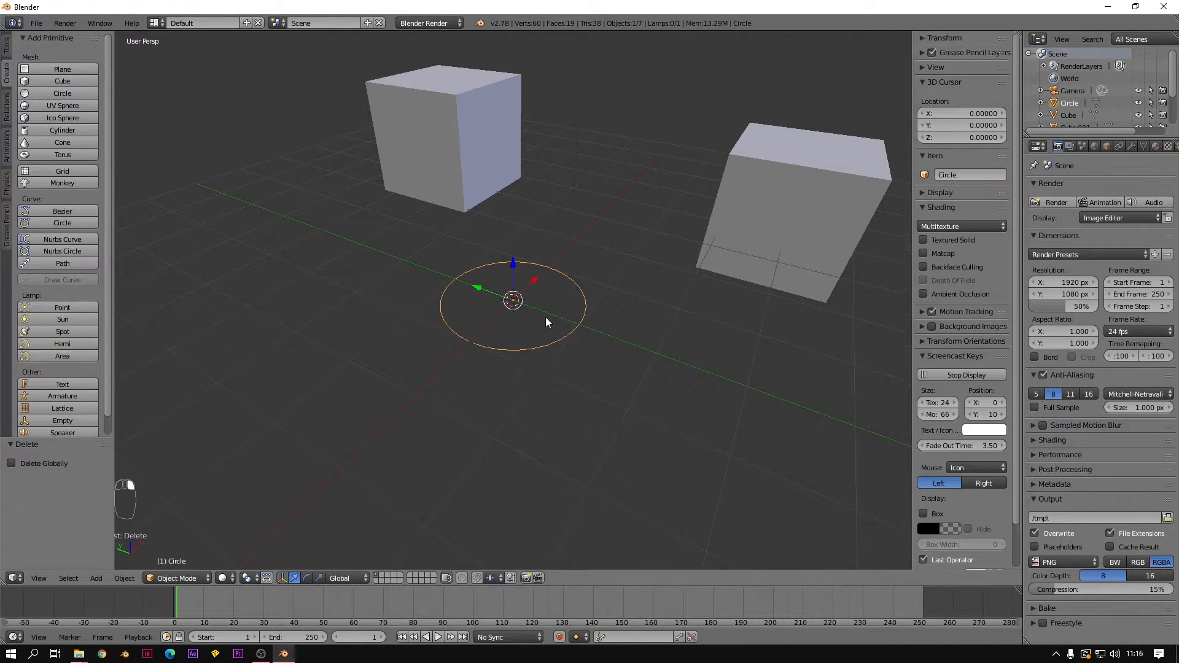
{"action": "left_click_drag", "start_coordinate": [480, 288], "coordinate": [227, 216]}
{"action": "left_click", "coordinate": [57, 104]}
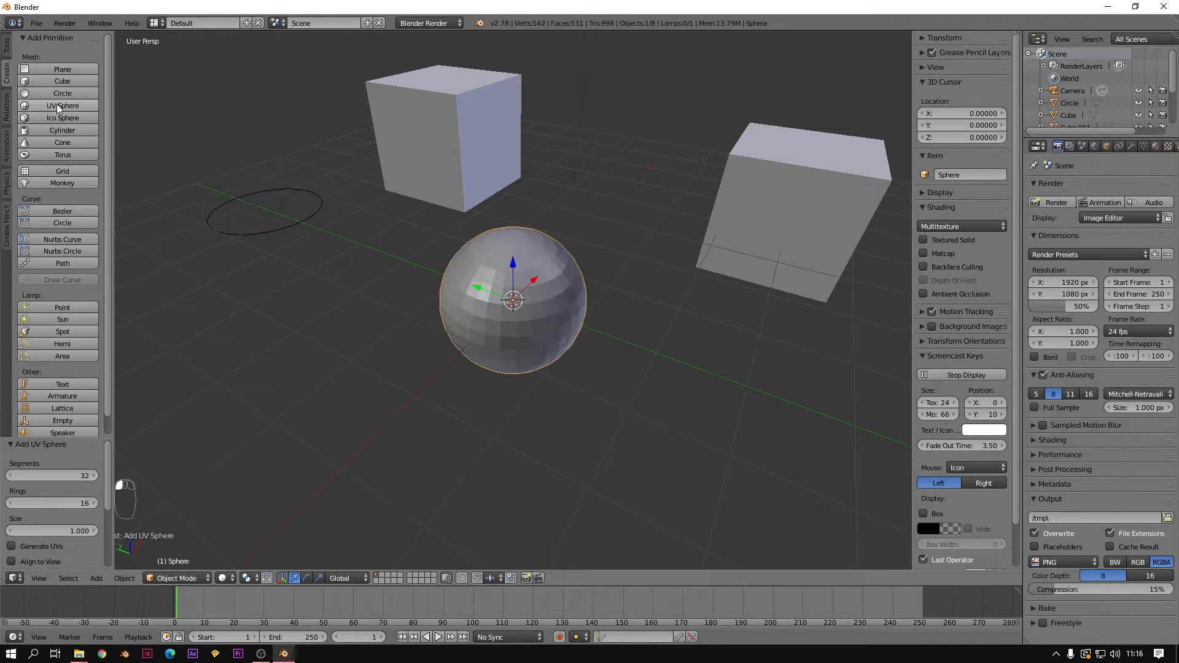
{"action": "left_click_drag", "start_coordinate": [481, 284], "coordinate": [312, 238]}
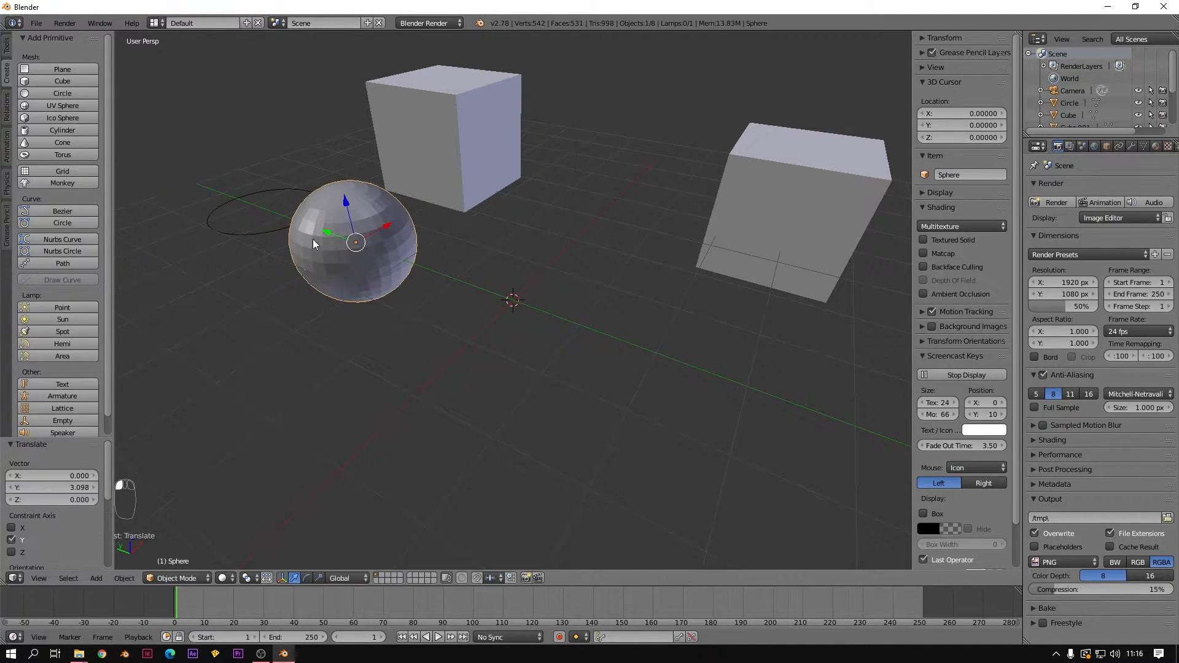
- Add an ico sphere moved along negative Y and a cylinder moved about -2.4 units along X
{"action": "left_click", "coordinate": [72, 118]}
{"action": "left_click_drag", "start_coordinate": [474, 293], "coordinate": [605, 329]}
{"action": "left_click", "coordinate": [62, 130]}
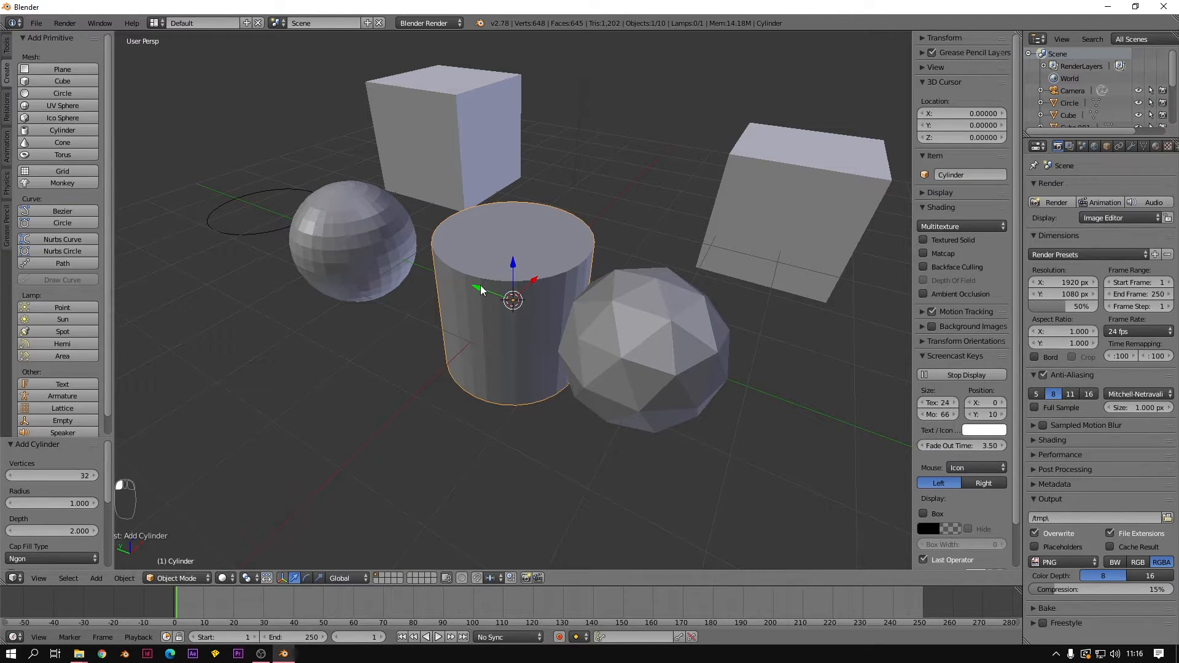
{"action": "left_click_drag", "start_coordinate": [532, 283], "coordinate": [402, 394]}
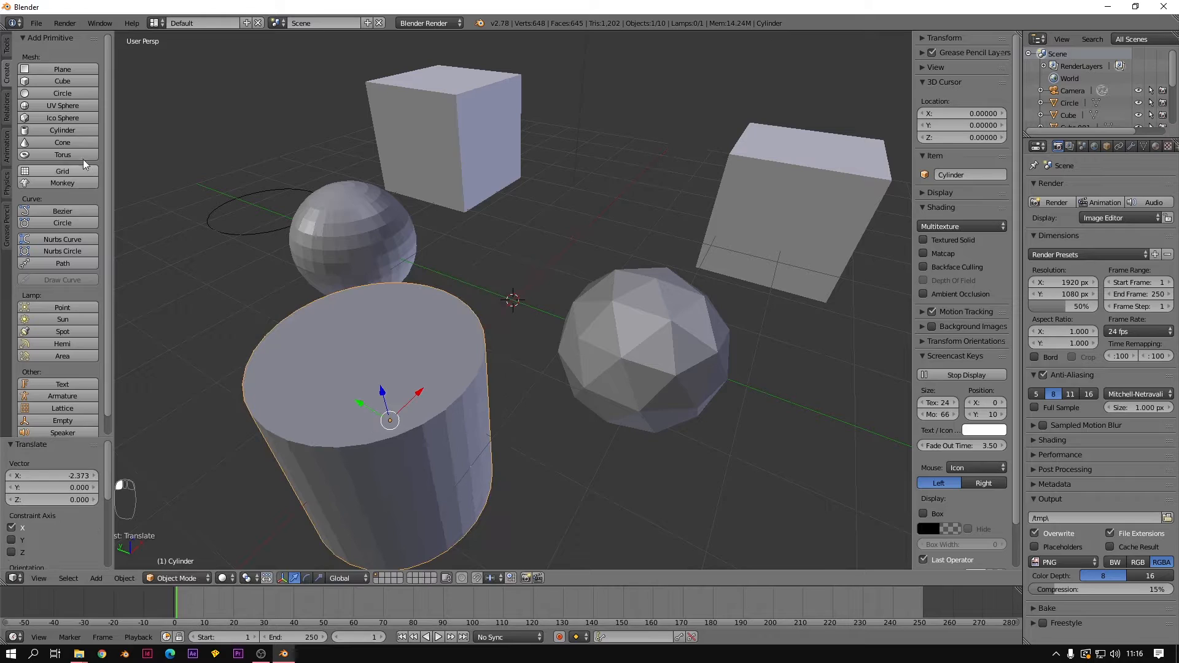
- Add a cone moved along positive X and a torus moved about 1.6 units along Y
{"action": "left_click", "coordinate": [61, 143]}
{"action": "left_click_drag", "start_coordinate": [538, 287], "coordinate": [611, 200]}
{"action": "left_click", "coordinate": [63, 154]}
{"action": "left_click_drag", "start_coordinate": [479, 288], "coordinate": [400, 275]}
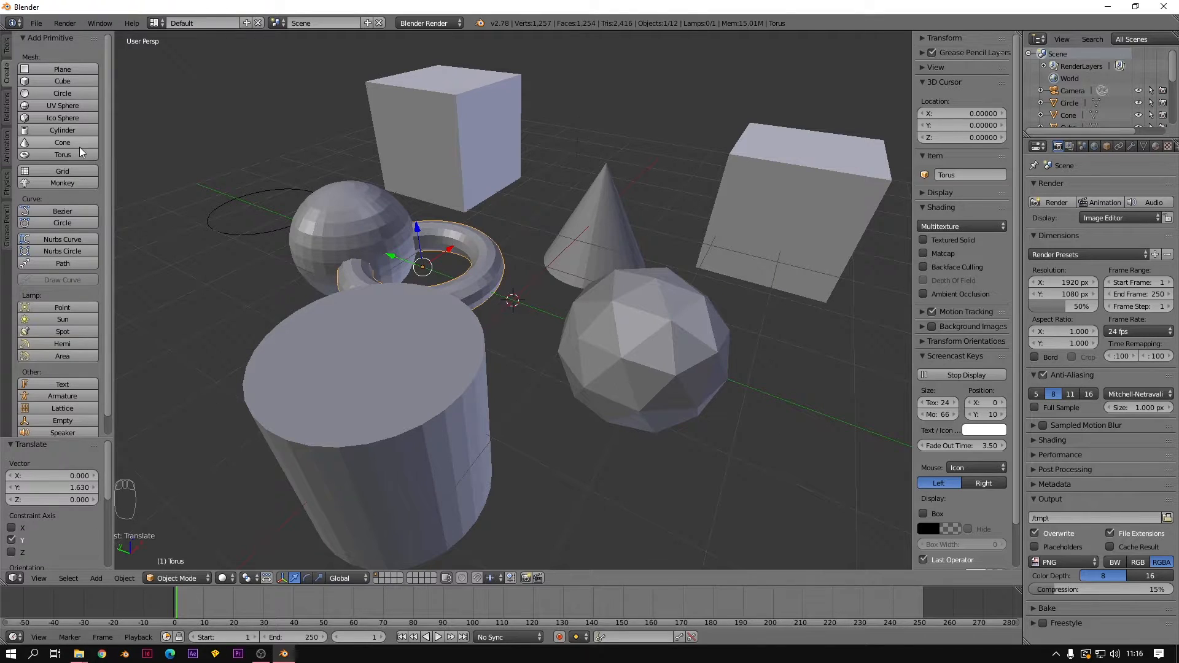
- Add a grid moved about -3.7 units along X and a monkey mesh moved about 6.8 units along X
{"action": "left_click", "coordinate": [60, 172]}
{"action": "left_click_drag", "start_coordinate": [539, 288], "coordinate": [268, 477]}
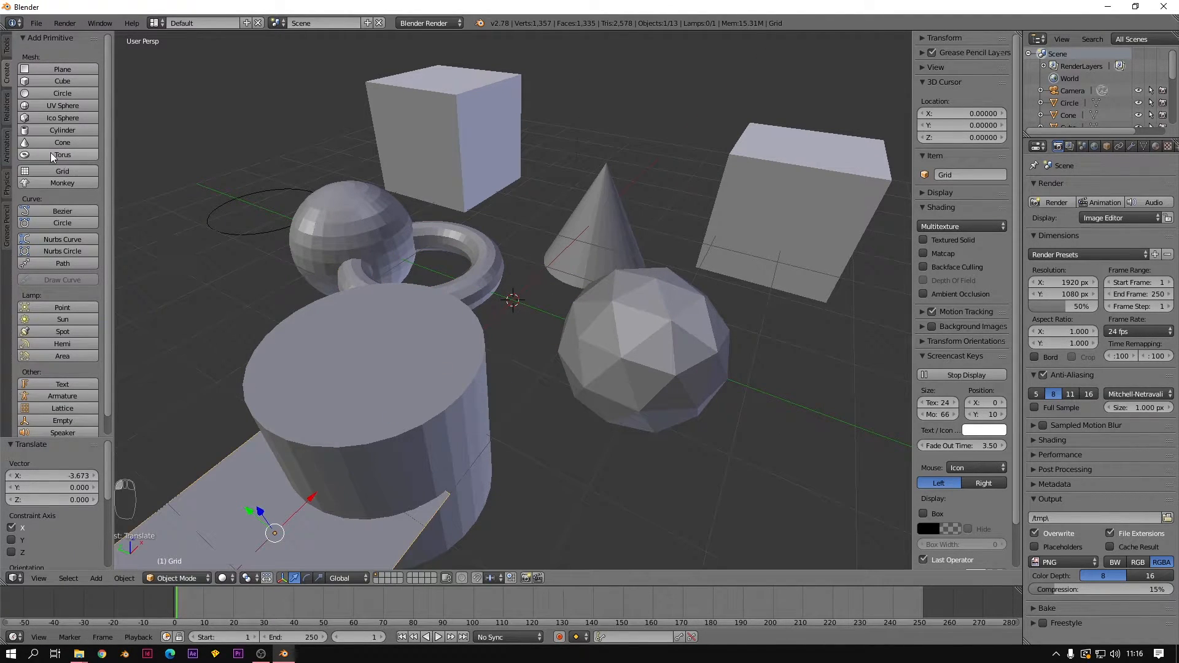
{"action": "left_click", "coordinate": [50, 184]}
{"action": "left_click_drag", "start_coordinate": [535, 281], "coordinate": [687, 145]}
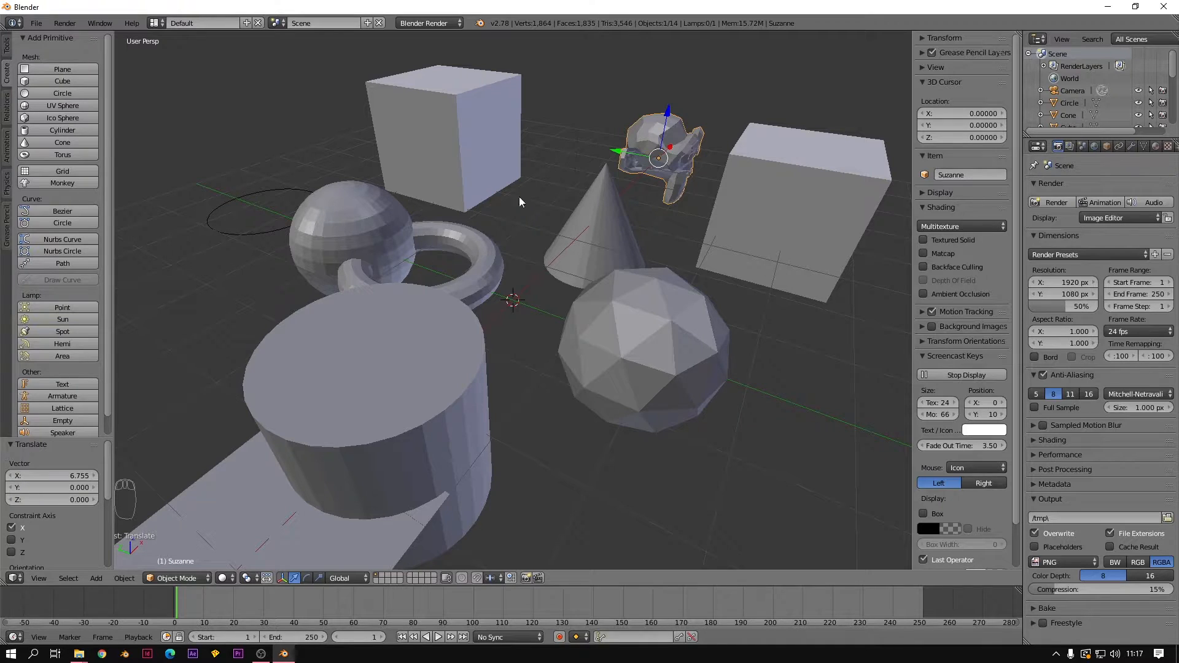
{"action": "scroll", "coordinate": [473, 197], "scroll_direction": "down", "scroll_amount": 3}
{"action": "scroll", "coordinate": [538, 248], "scroll_direction": "up", "scroll_amount": 3}
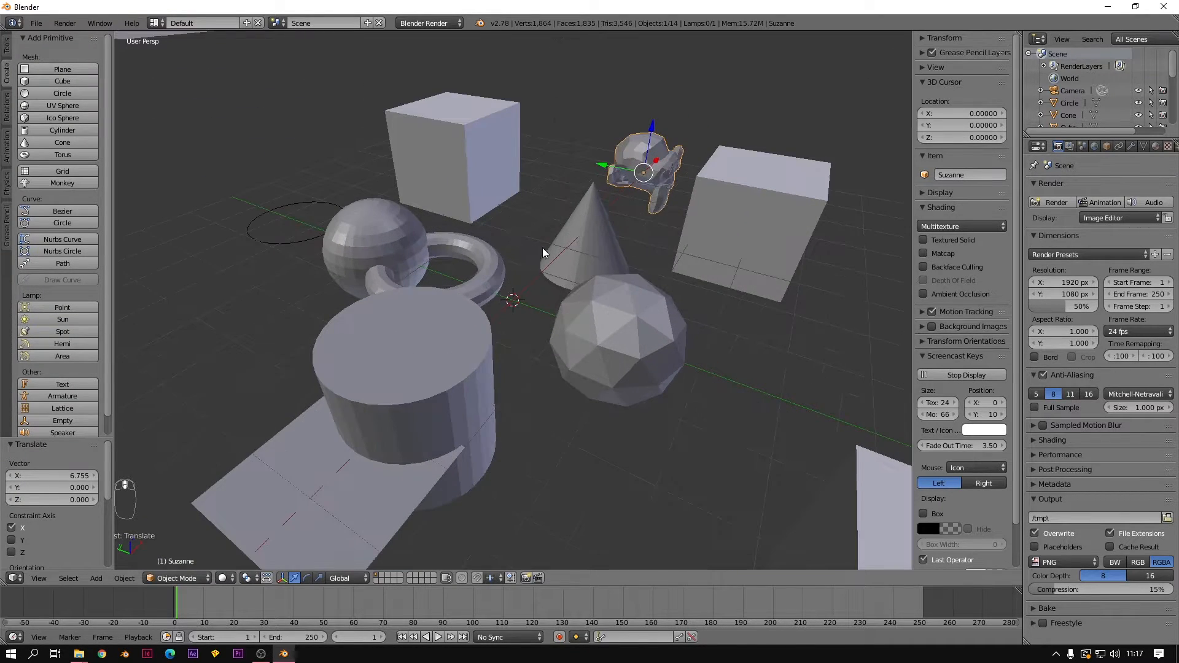
{"action": "scroll", "coordinate": [536, 243], "scroll_direction": "down", "scroll_amount": 5}
{"action": "key", "text": "b"}
{"action": "left_click_drag", "start_coordinate": [284, 137], "coordinate": [750, 522]}
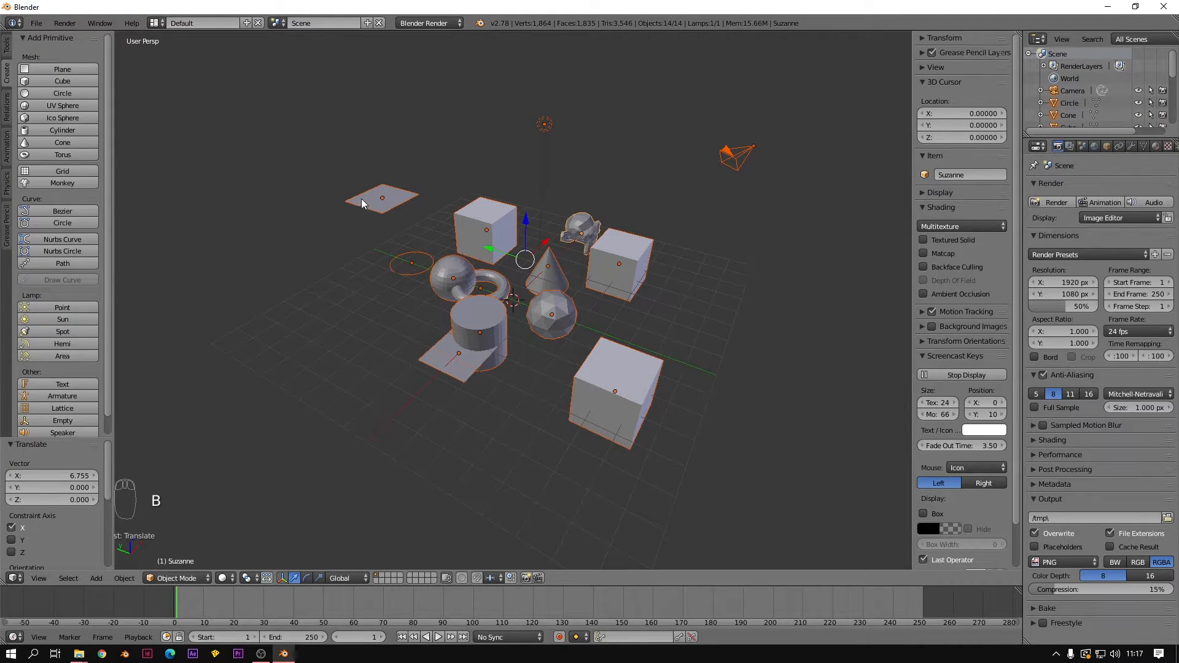
{"action": "key", "text": "b"}
{"action": "left_click_drag", "start_coordinate": [328, 167], "coordinate": [689, 468]}
{"action": "key", "text": "Delete"}
{"action": "left_click", "coordinate": [610, 330]}
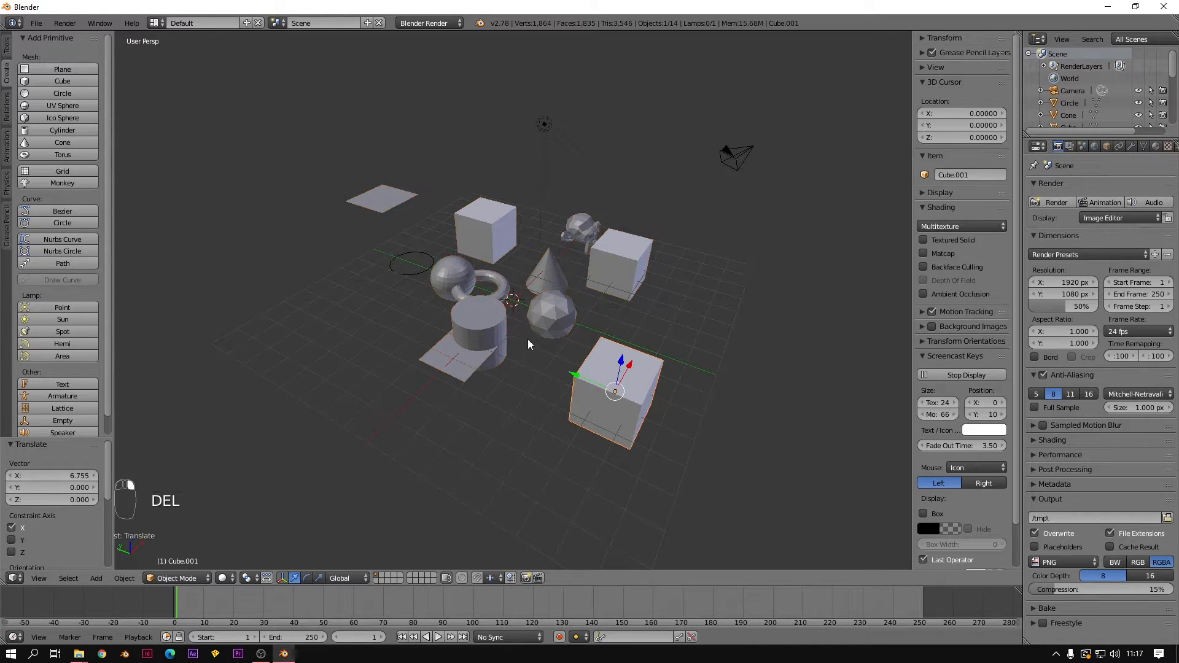
- Box-select every object except the camera and delete the selection
{"action": "key", "text": "b"}
{"action": "left_click_drag", "start_coordinate": [311, 158], "coordinate": [688, 492]}
{"action": "key", "text": "Delete"}
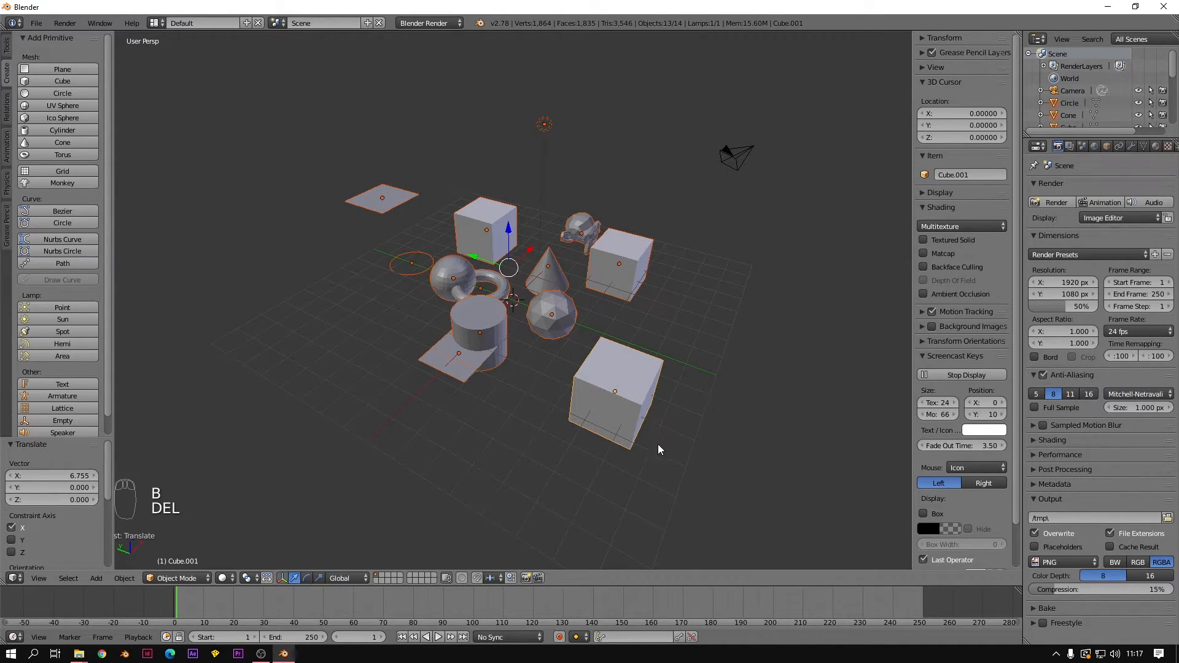
{"action": "key", "text": "Delete"}
{"action": "left_click", "coordinate": [664, 399]}
{"action": "middle_click_drag", "start_coordinate": [496, 353], "coordinate": [404, 300]}
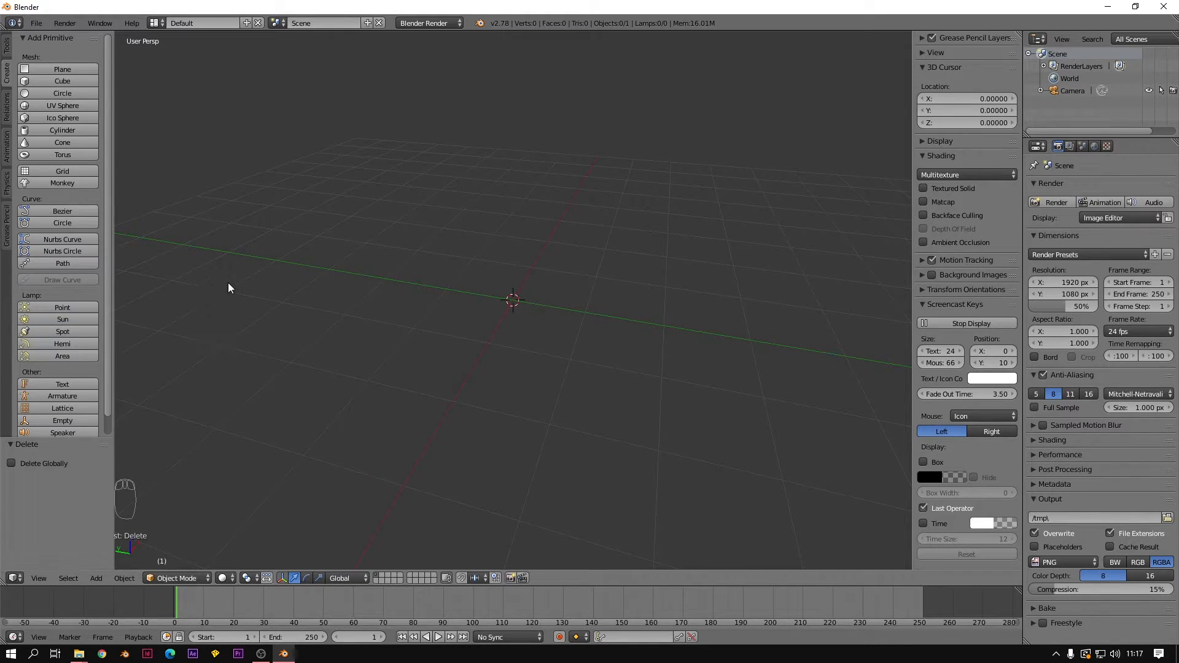
- Add a cube at the 3D cursor and enable Align to View for it
{"action": "left_click", "coordinate": [60, 81]}
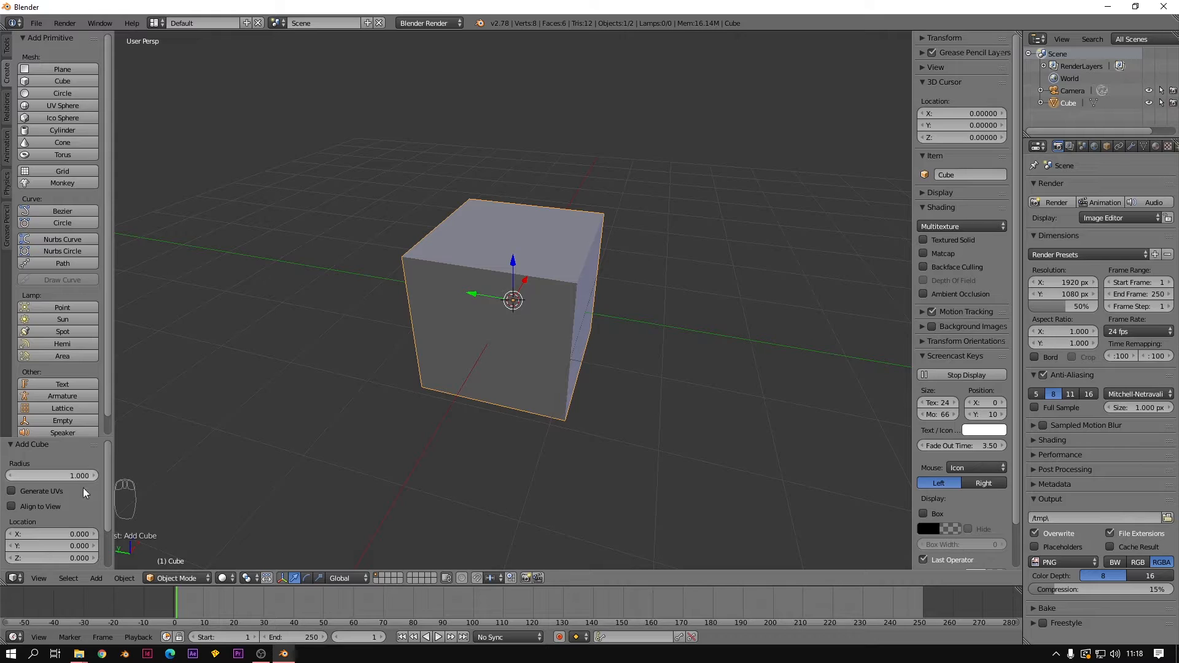
{"action": "mouse_move", "coordinate": [110, 461]}
{"action": "left_mouse_down"}
{"action": "mouse_move", "coordinate": [106, 486]}
{"action": "mouse_move", "coordinate": [115, 464]}
{"action": "left_mouse_up"}
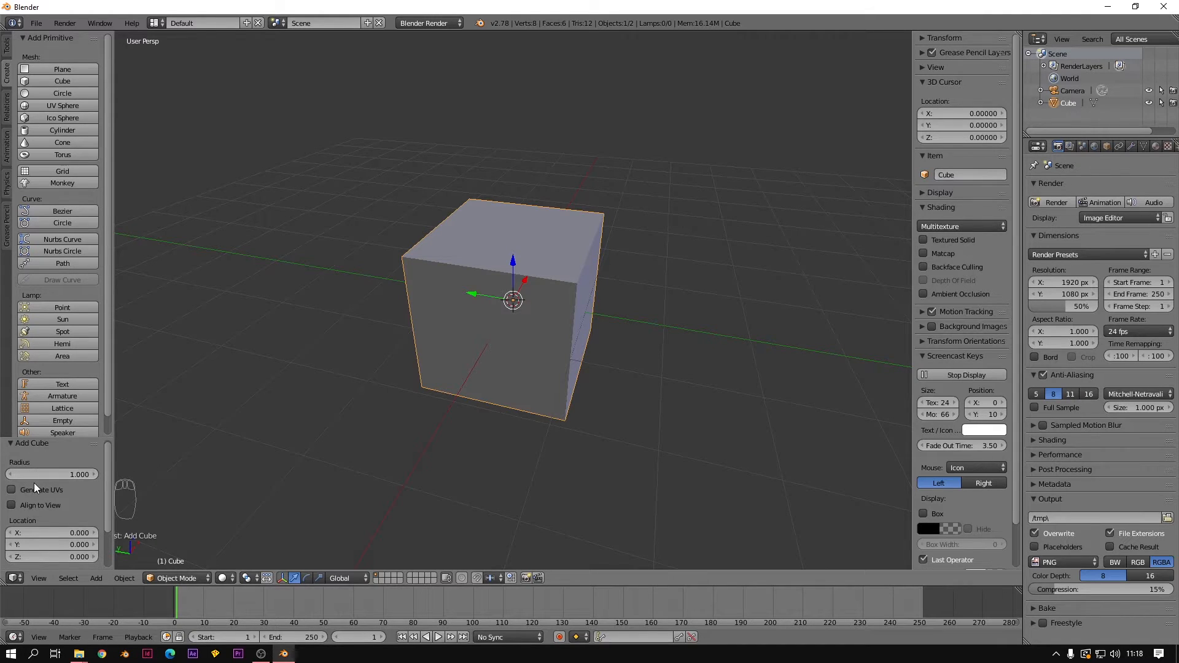
{"action": "left_click_drag", "start_coordinate": [45, 474], "coordinate": [105, 505]}
{"action": "left_click", "coordinate": [13, 441]}
{"action": "left_click", "coordinate": [12, 442]}
{"action": "left_click", "coordinate": [41, 459]}
{"action": "left_click", "coordinate": [42, 455]}
{"action": "left_click", "coordinate": [39, 452]}
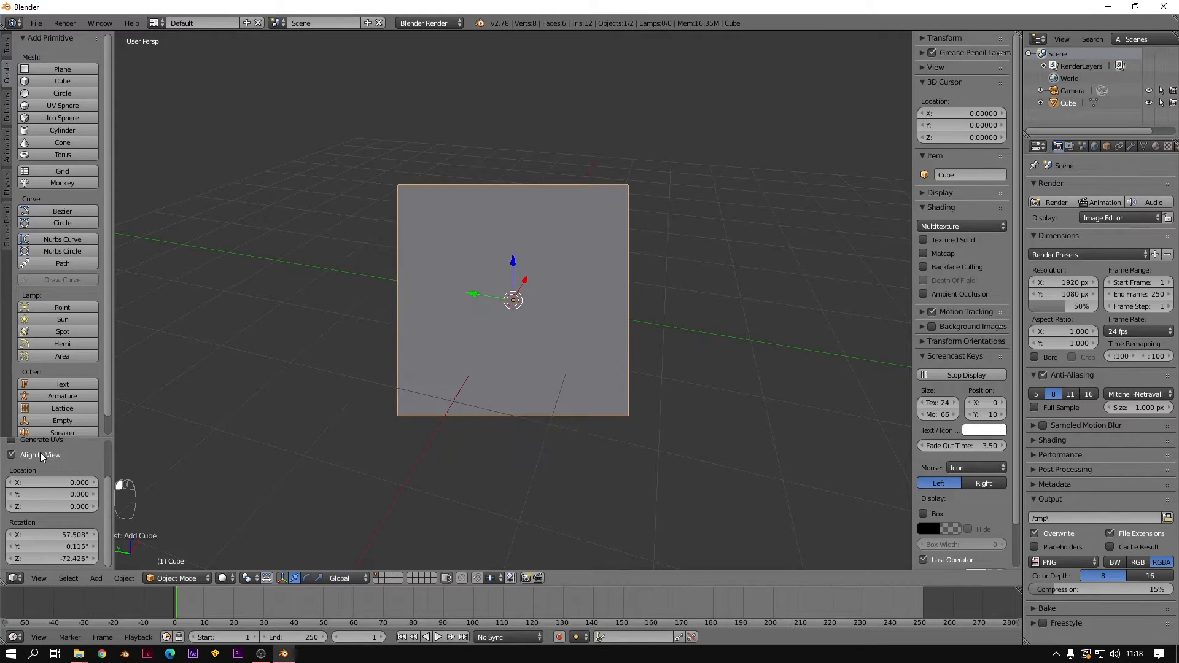
- Set the new cube's location to X 2.860 and Y -0.690 in its creation settings
{"action": "scroll", "coordinate": [445, 407], "scroll_direction": "down", "scroll_amount": 3}
{"action": "middle_click_drag", "start_coordinate": [407, 335], "coordinate": [450, 316]}
{"action": "scroll", "coordinate": [505, 311], "scroll_direction": "up", "scroll_amount": 3}
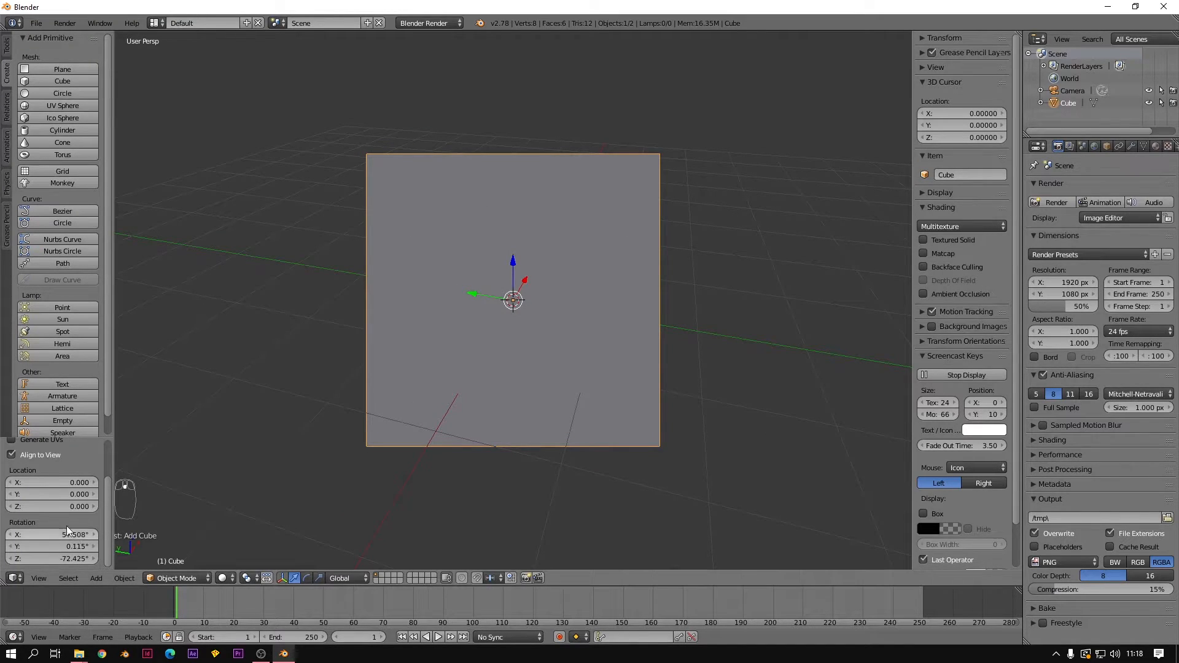
{"action": "left_click_drag", "start_coordinate": [41, 485], "coordinate": [258, 474]}
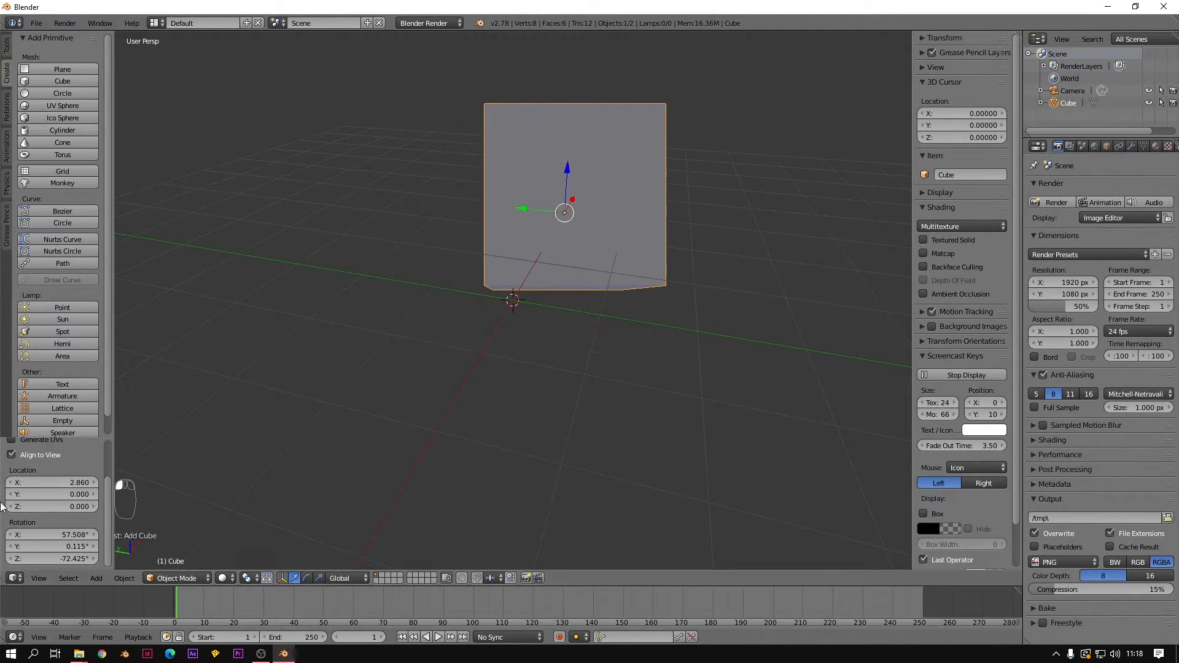
{"action": "left_click_drag", "start_coordinate": [76, 500], "coordinate": [24, 497]}
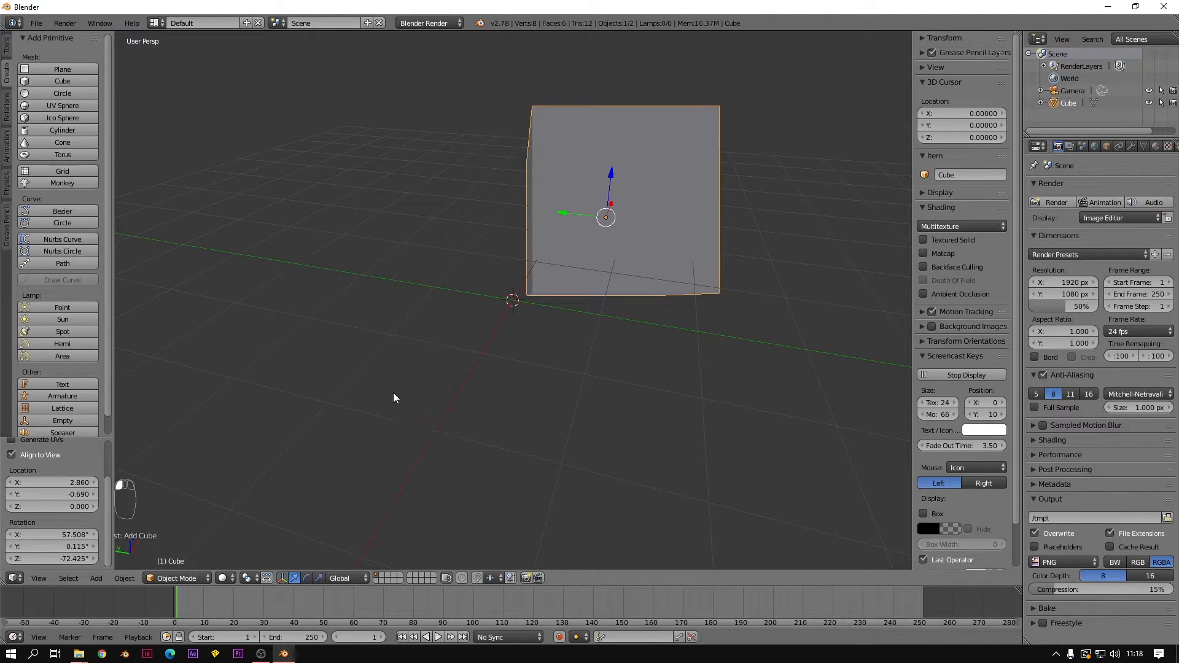
{"action": "scroll", "coordinate": [394, 398], "scroll_direction": "down", "scroll_amount": 2}
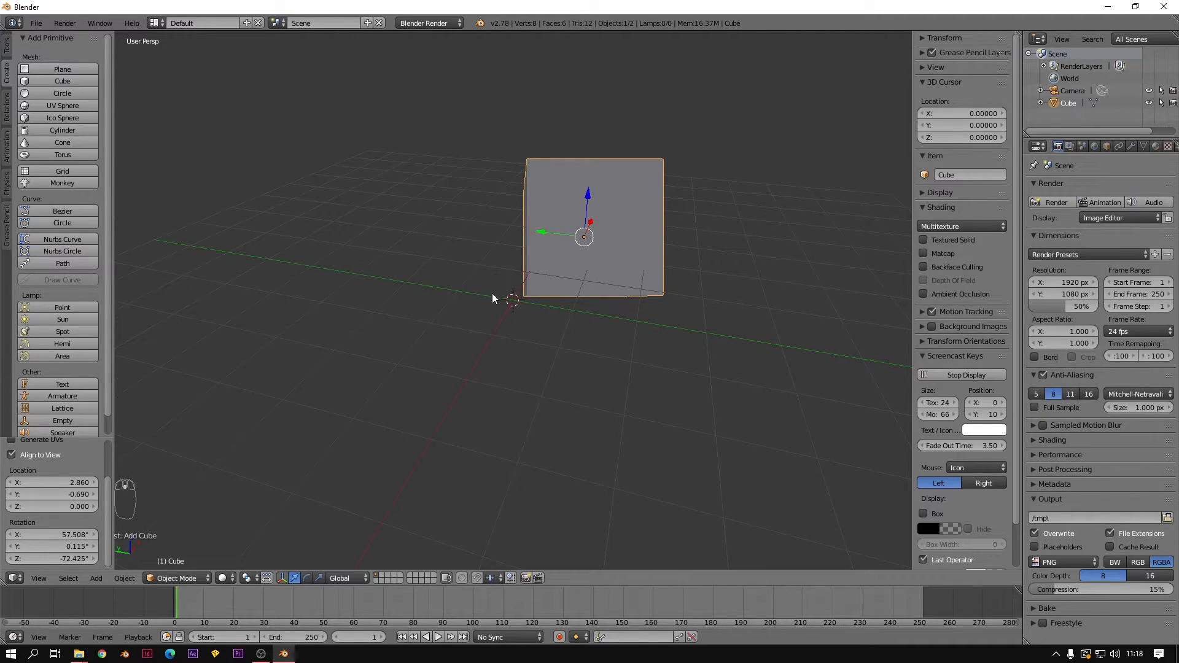
- Add a cone at the 3D cursor, look through its creation settings, and delete it again
{"action": "left_click", "coordinate": [49, 143]}
{"action": "right_click", "coordinate": [600, 197]}
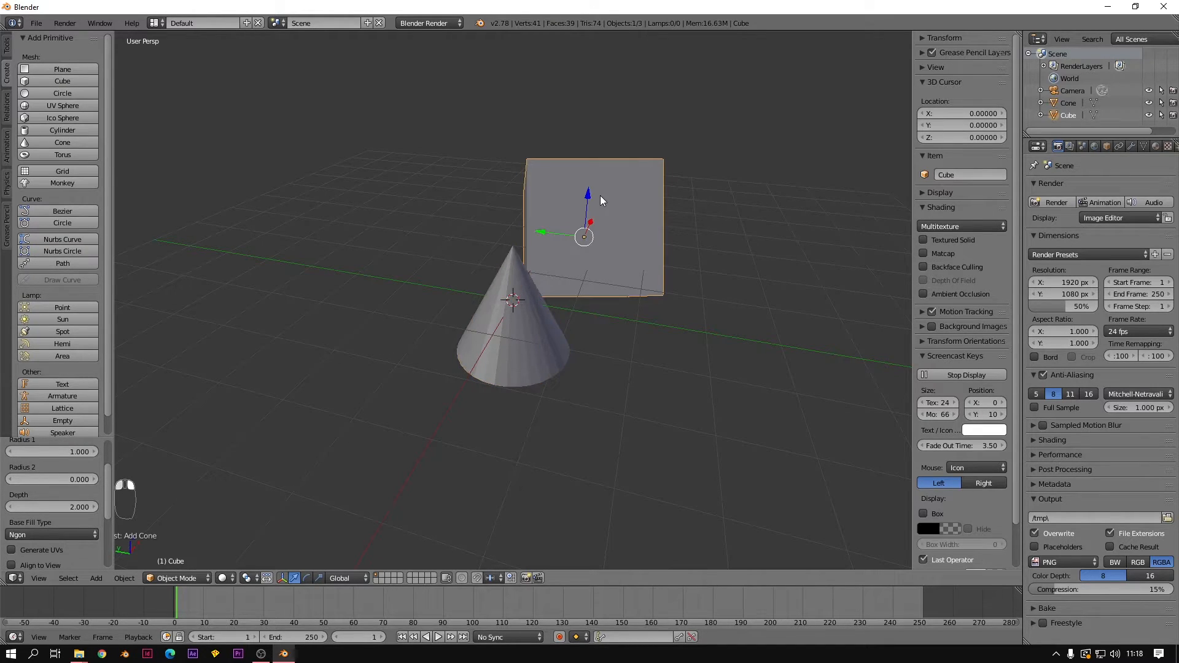
{"action": "scroll", "coordinate": [71, 491], "scroll_direction": "up", "scroll_amount": 2}
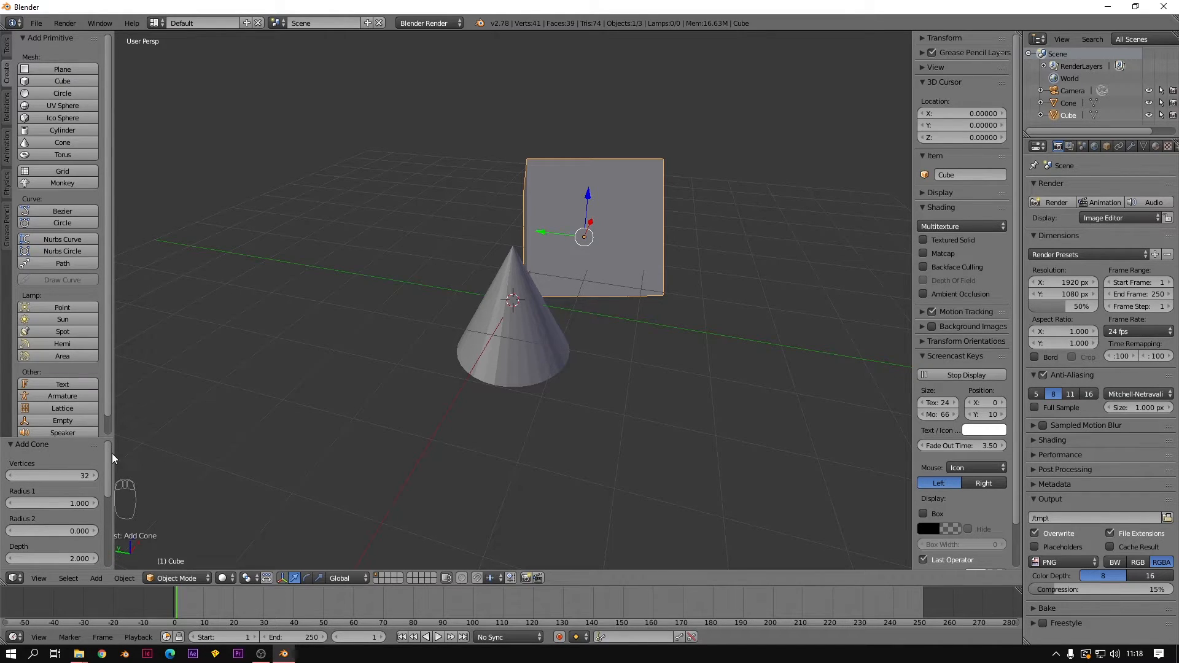
{"action": "scroll", "coordinate": [112, 453], "scroll_direction": "down", "scroll_amount": 5}
{"action": "right_click", "coordinate": [539, 351]}
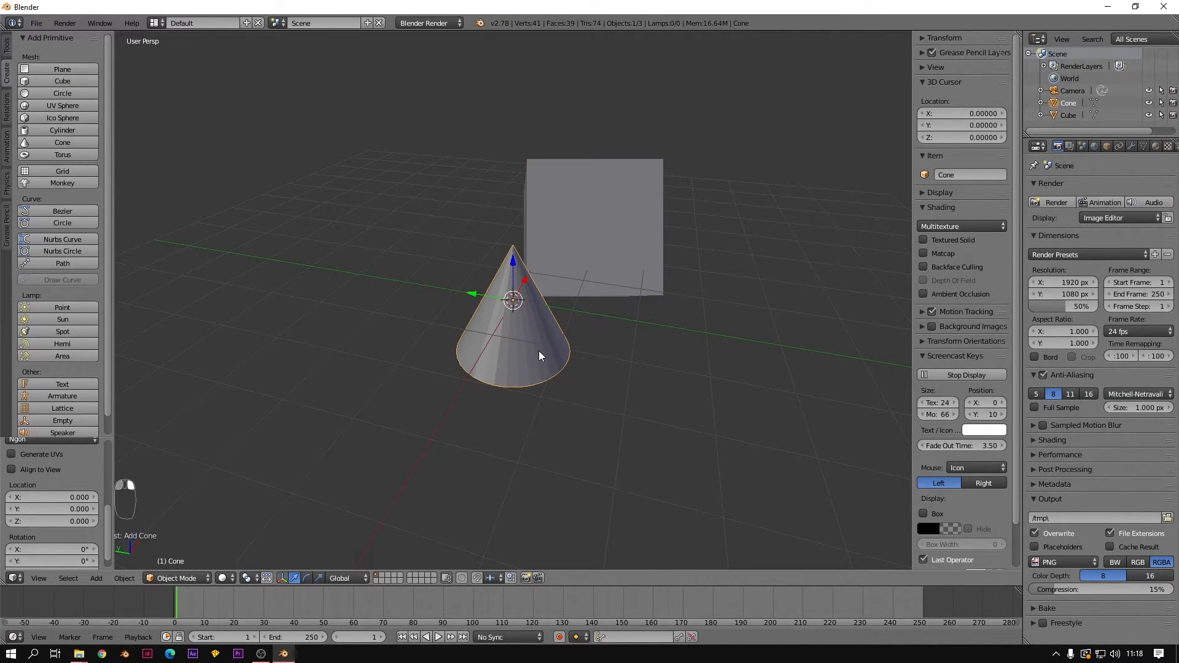
{"action": "key", "text": "Delete"}
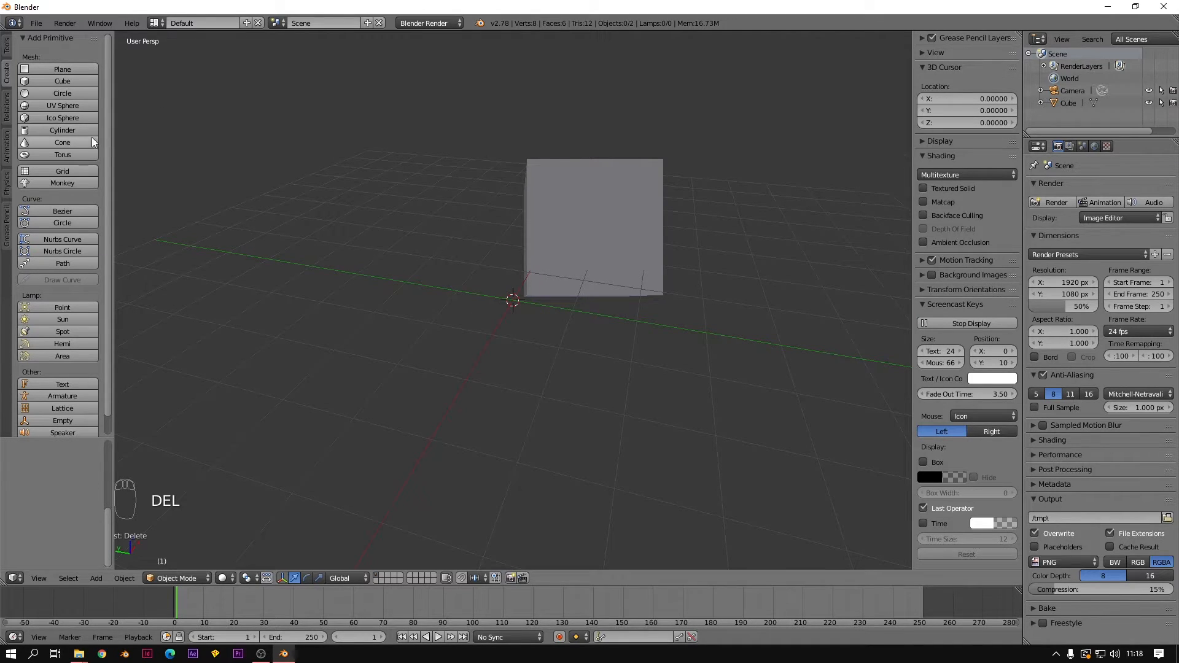
- Add a torus at the 3D cursor and set its major segments to 16
{"action": "left_click", "coordinate": [76, 157]}
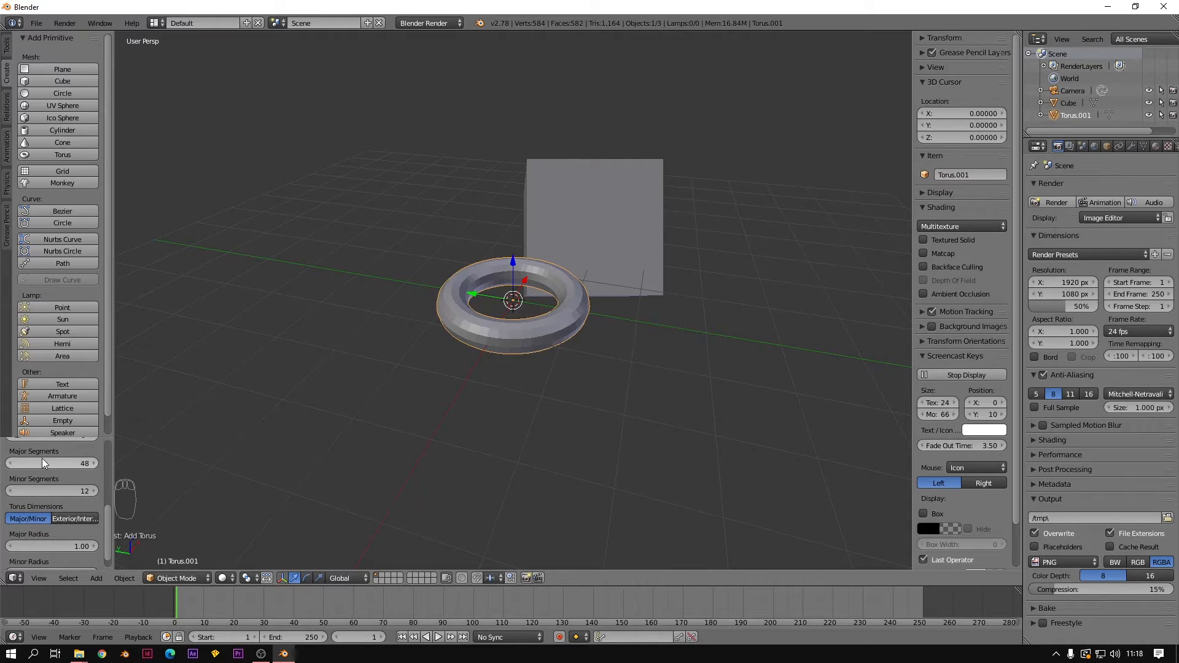
{"action": "scroll", "coordinate": [57, 477], "scroll_direction": "up", "scroll_amount": 5}
{"action": "scroll", "coordinate": [66, 482], "scroll_direction": "down", "scroll_amount": 5}
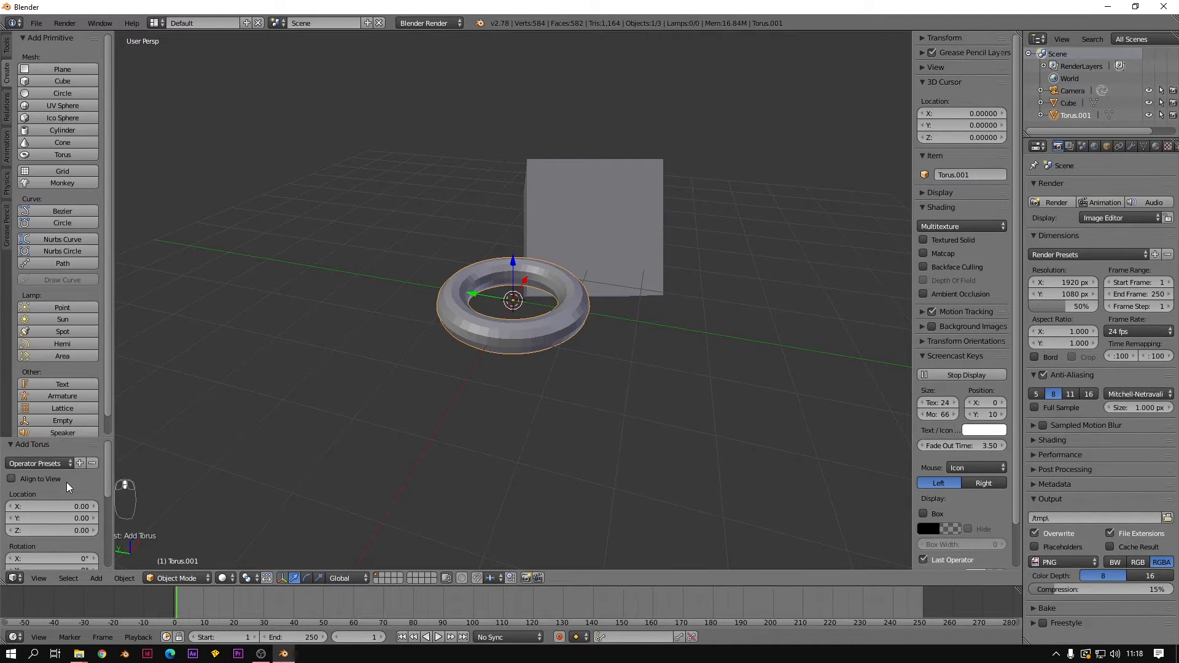
{"action": "scroll", "coordinate": [63, 510], "scroll_direction": "down", "scroll_amount": 1}
{"action": "left_click_drag", "start_coordinate": [53, 514], "coordinate": [15, 514]}
{"action": "scroll", "coordinate": [536, 320], "scroll_direction": "up", "scroll_amount": 4}
{"action": "left_click", "coordinate": [48, 512]}
{"action": "type", "text": "16"}
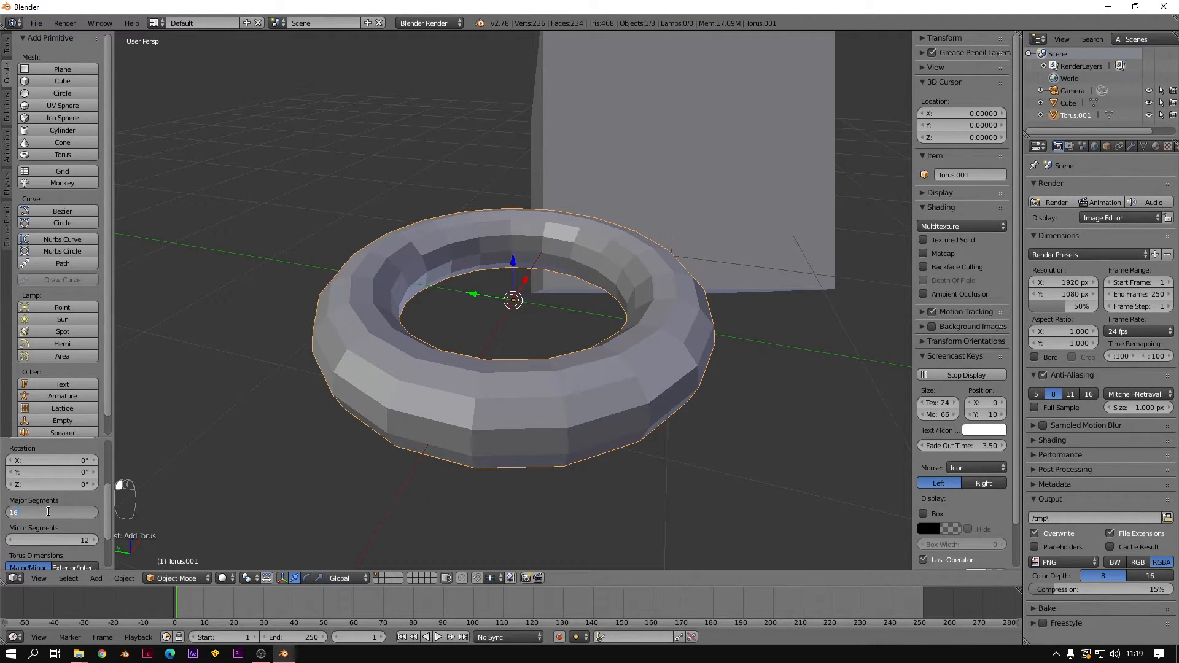
{"action": "key", "text": "Return"}
- Set the torus's minor segments to 19, its major radius to 1.42 and its minor radius to 0.43
{"action": "left_click", "coordinate": [51, 539]}
{"action": "key", "text": "Return"}
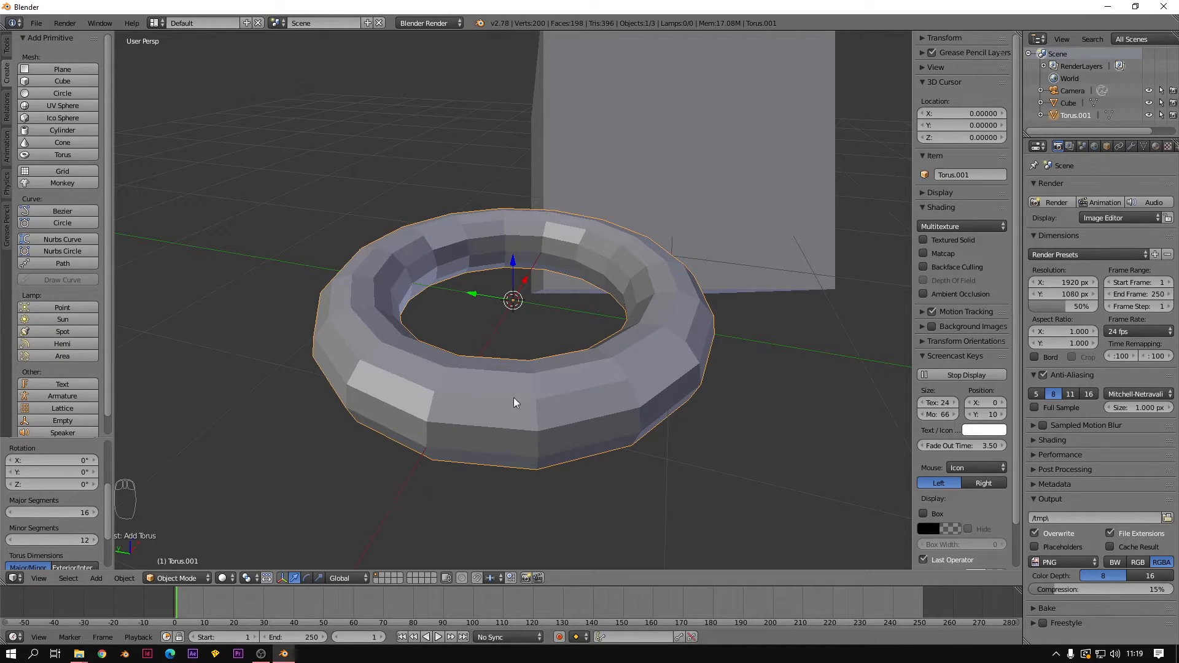
{"action": "mouse_move", "coordinate": [51, 539]}
{"action": "left_mouse_down"}
{"action": "mouse_move", "coordinate": [135, 539]}
{"action": "mouse_move", "coordinate": [71, 539]}
{"action": "left_mouse_up"}
{"action": "scroll", "coordinate": [71, 512], "scroll_direction": "down", "scroll_amount": 4}
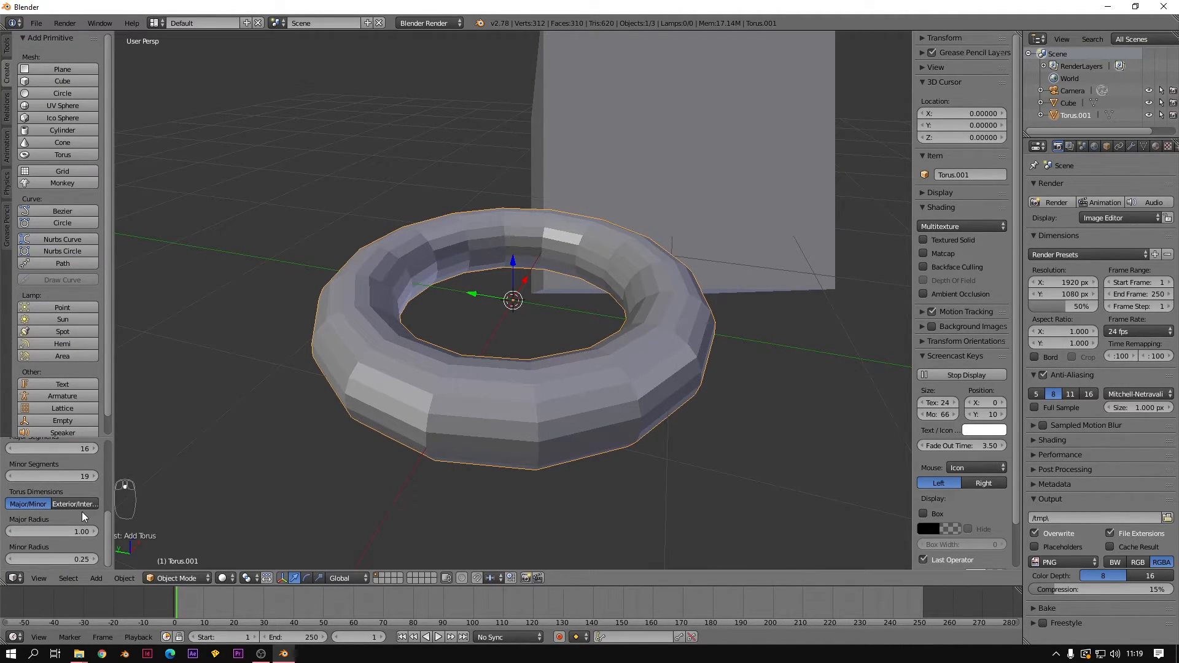
{"action": "left_click_drag", "start_coordinate": [46, 532], "coordinate": [104, 562]}
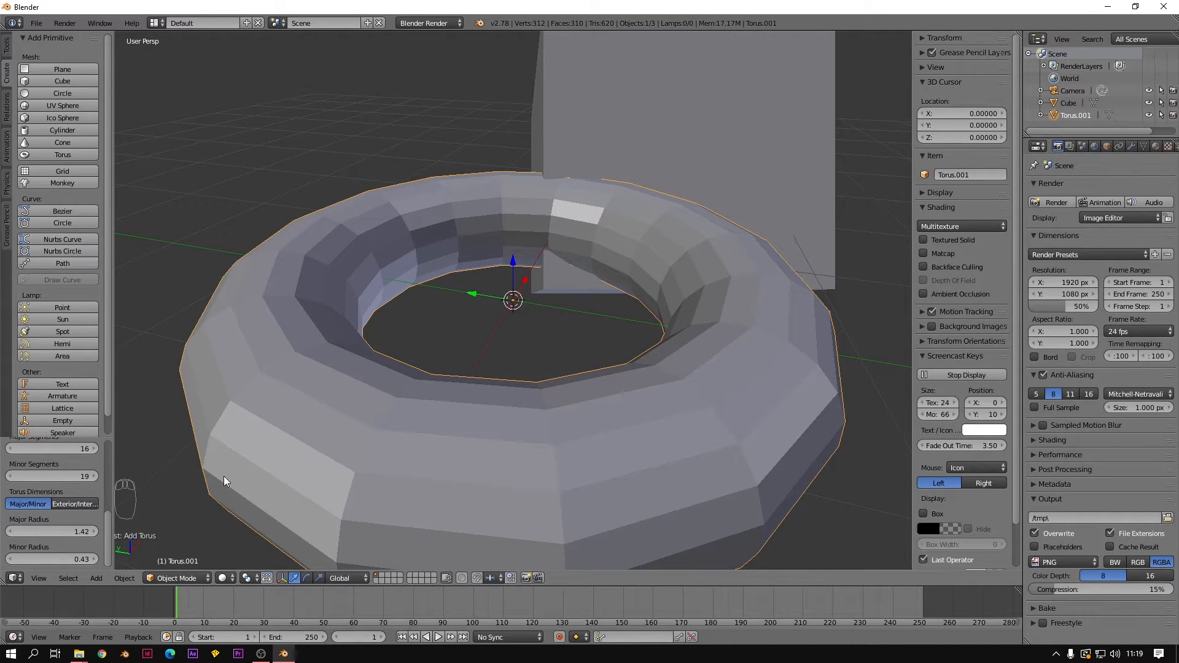
- Inspect the enlarged torus from several angles and reduce its minor segments to 15
{"action": "scroll", "coordinate": [414, 343], "scroll_direction": "down", "scroll_amount": 4}
{"action": "middle_click_drag", "start_coordinate": [414, 342], "coordinate": [539, 344]}
{"action": "scroll", "coordinate": [539, 343], "scroll_direction": "up", "scroll_amount": 2}
{"action": "middle_click_drag", "start_coordinate": [147, 513], "coordinate": [211, 407]}
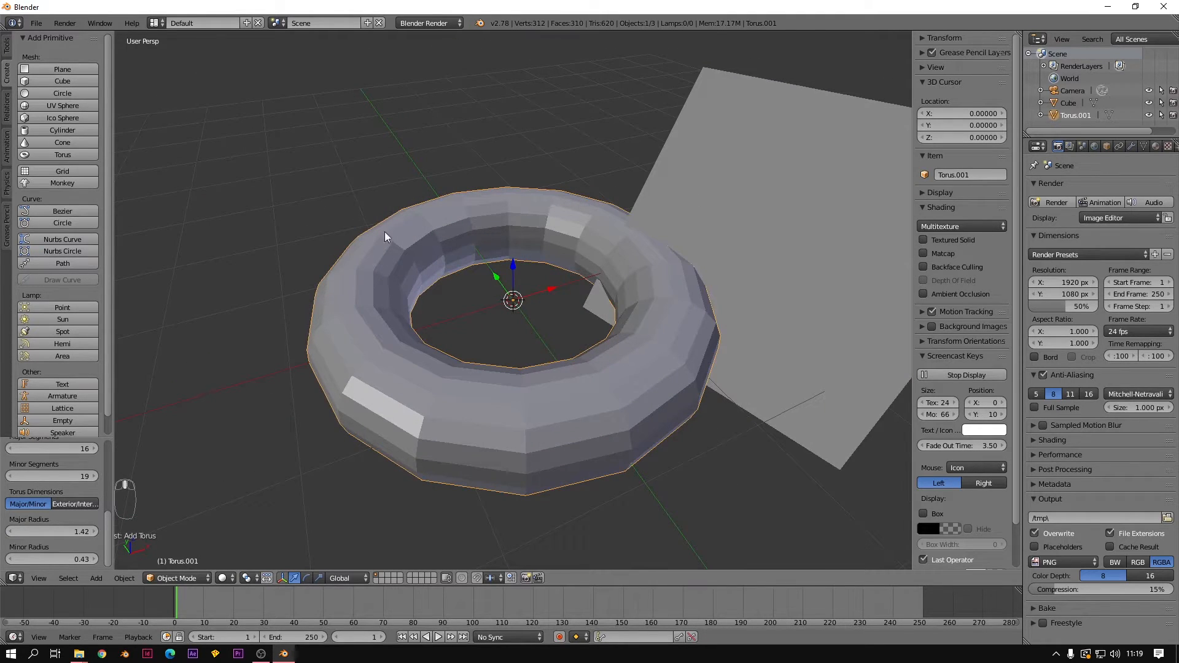
{"action": "scroll", "coordinate": [140, 510], "scroll_direction": "up", "scroll_amount": 2}
{"action": "left_click_drag", "start_coordinate": [109, 539], "coordinate": [118, 503]}
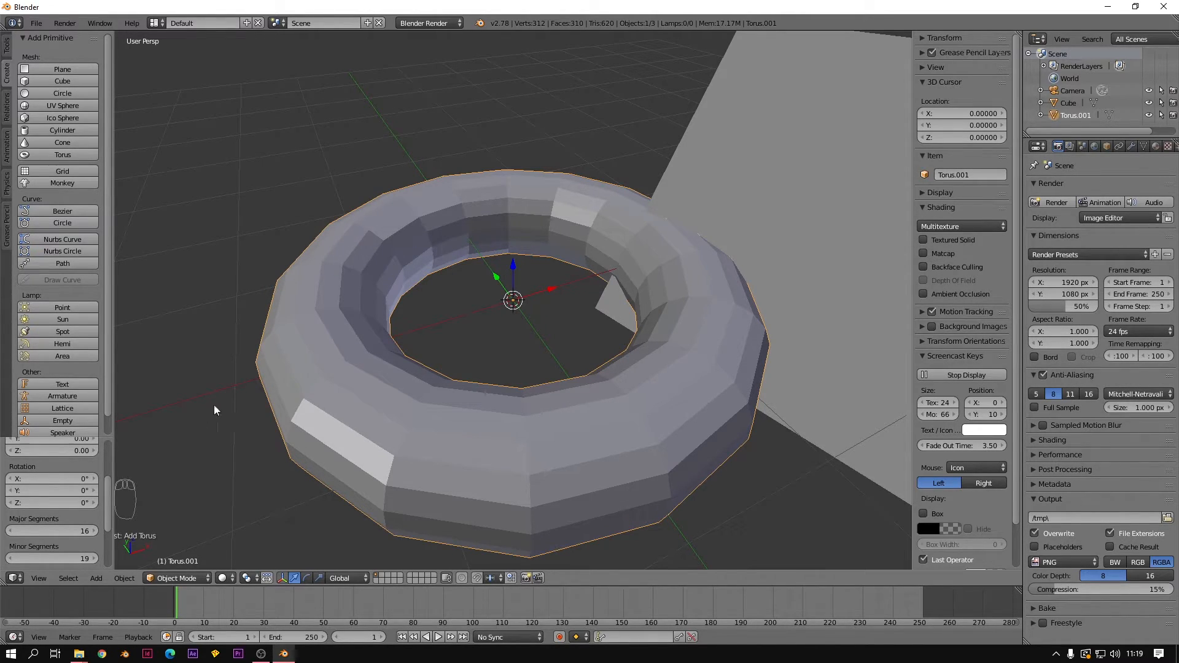
{"action": "left_click", "coordinate": [78, 557]}
{"action": "left_click_drag", "start_coordinate": [77, 557], "coordinate": [75, 557]}
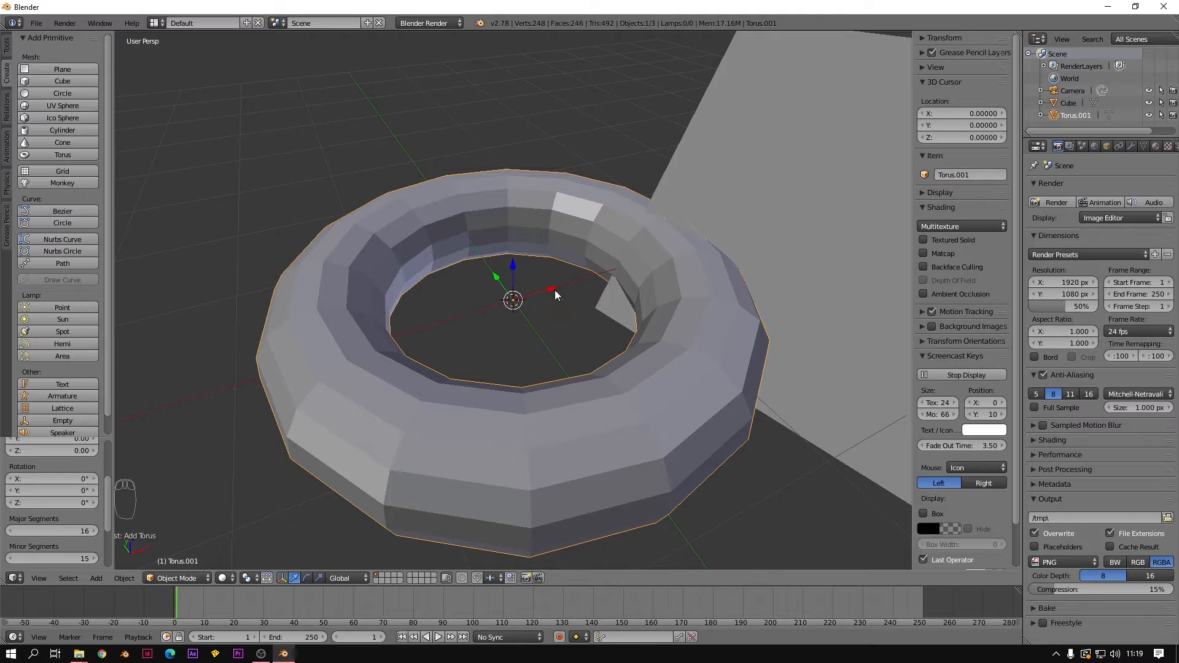
- Reduce the torus's major segments to 12
{"action": "middle_click_drag", "start_coordinate": [458, 232], "coordinate": [272, 337]}
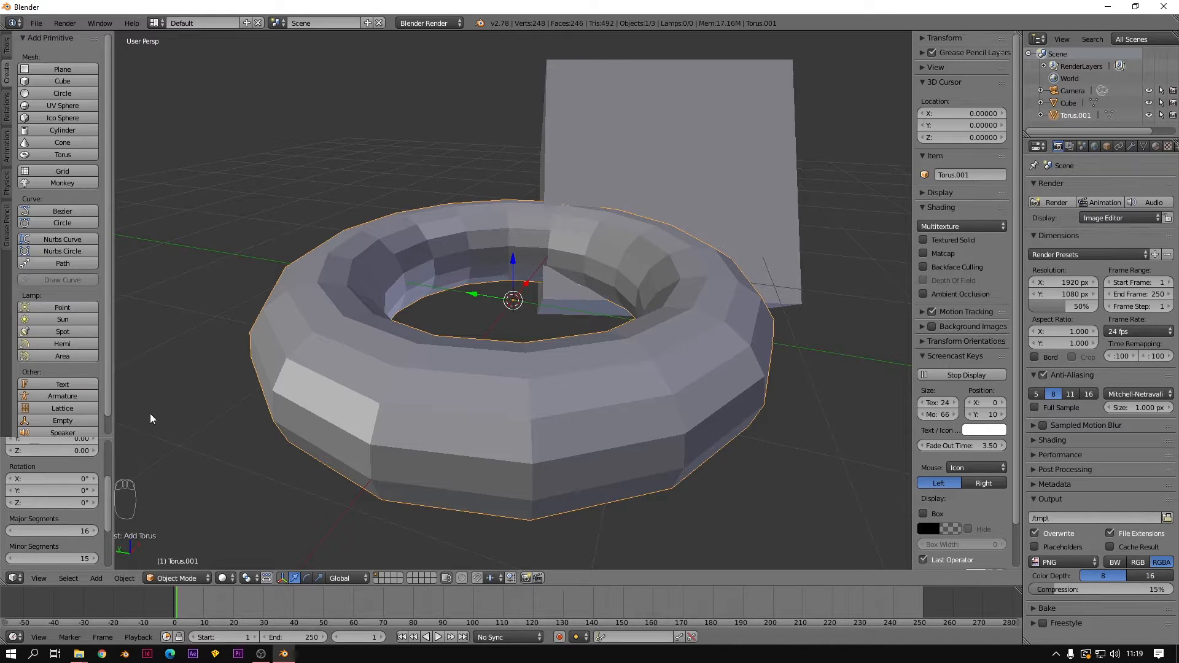
{"action": "left_click", "coordinate": [72, 531]}
{"action": "mouse_move", "coordinate": [73, 531]}
{"action": "left_mouse_down"}
{"action": "mouse_move", "coordinate": [49, 531]}
{"action": "mouse_move", "coordinate": [76, 531]}
{"action": "left_mouse_up"}
{"action": "middle_click_drag", "start_coordinate": [548, 408], "coordinate": [451, 418]}
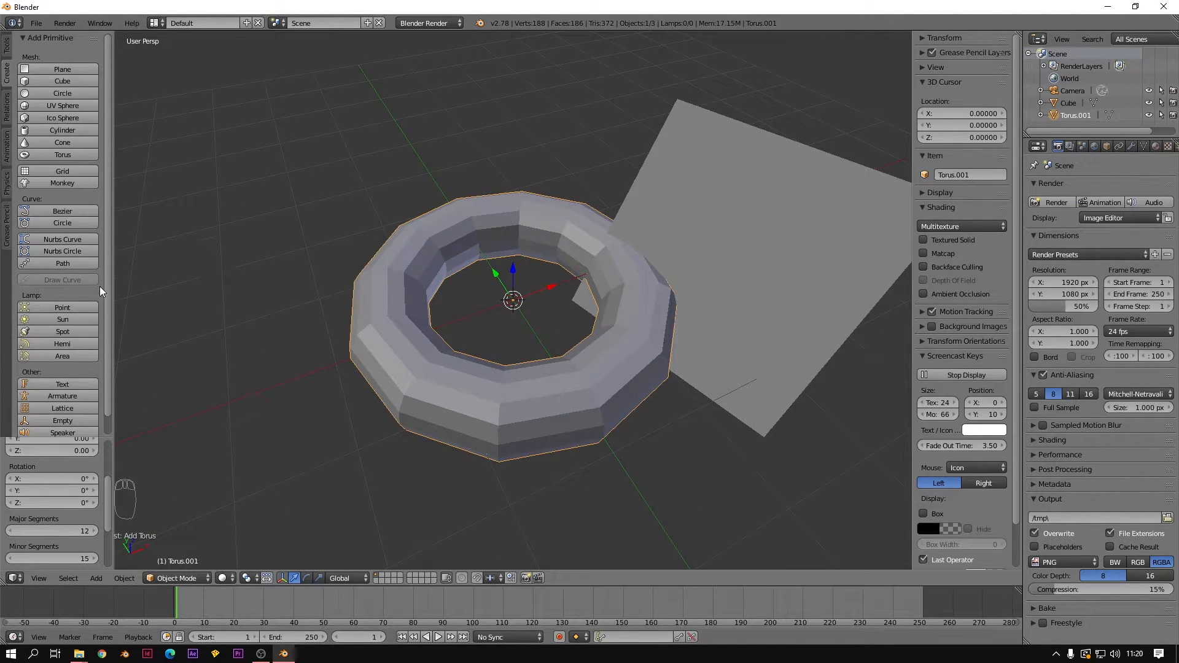
- Add a point lamp at the 3D cursor and move it up along Z above the torus
{"action": "scroll", "coordinate": [94, 365], "scroll_direction": "down", "scroll_amount": 1}
{"action": "middle_click_drag", "start_coordinate": [566, 315], "coordinate": [360, 142]}
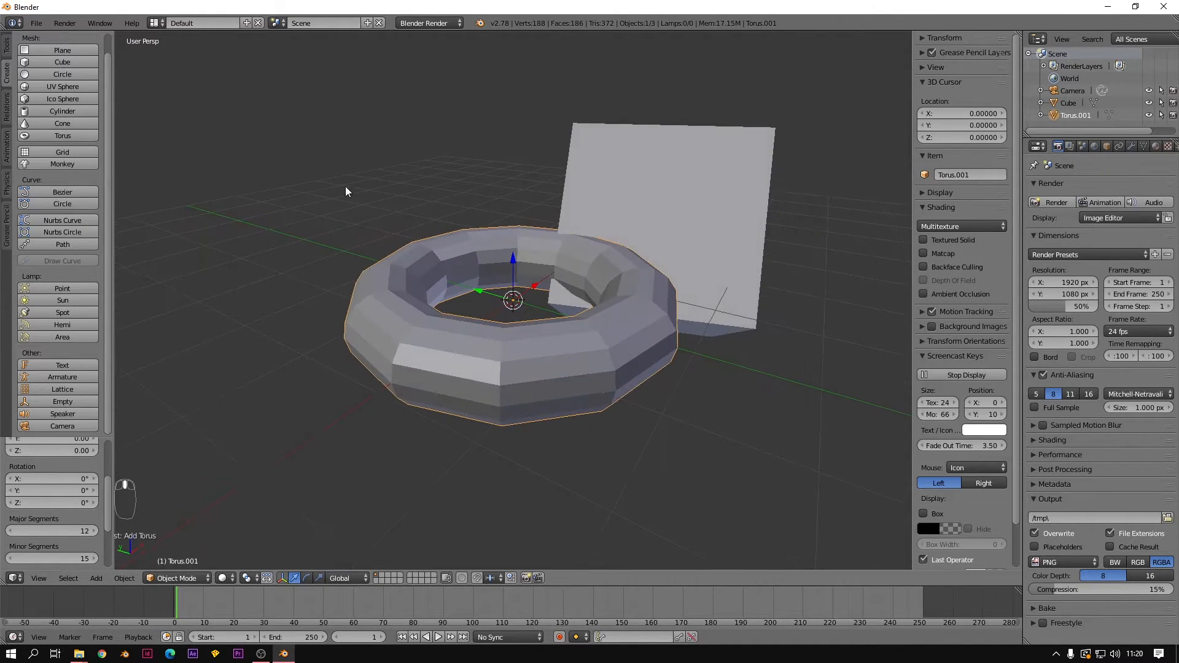
{"action": "scroll", "coordinate": [397, 334], "scroll_direction": "down", "scroll_amount": 5}
{"action": "middle_click_drag", "start_coordinate": [397, 334], "coordinate": [540, 281]}
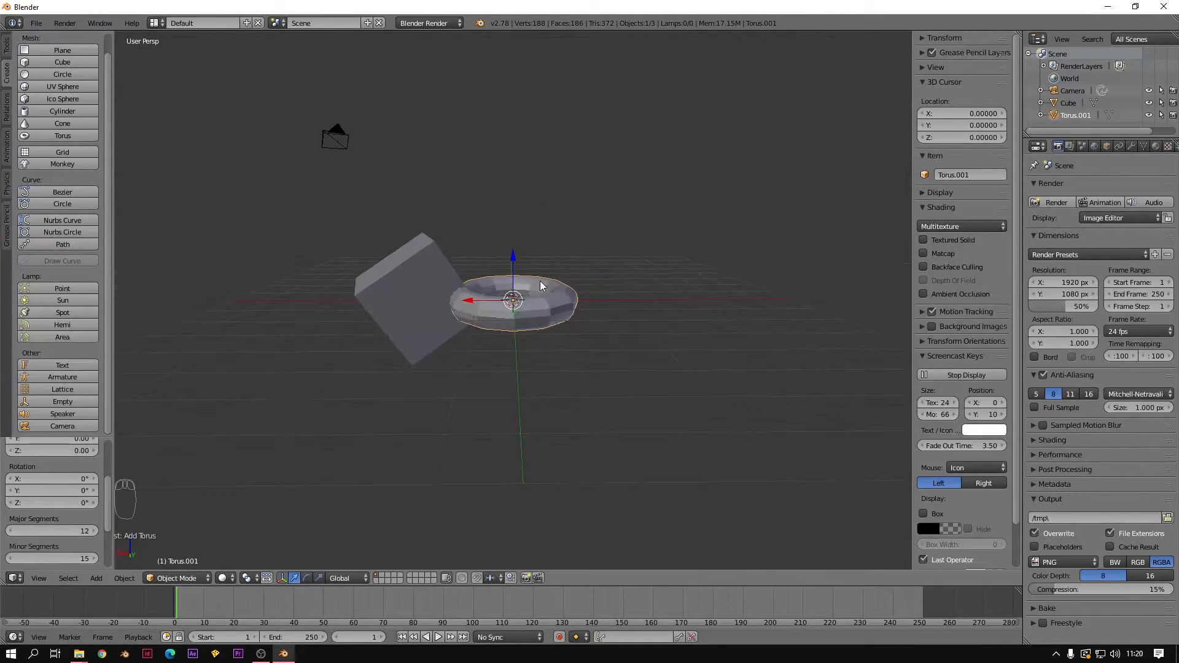
{"action": "scroll", "coordinate": [539, 288], "scroll_direction": "up", "scroll_amount": 5}
{"action": "scroll", "coordinate": [594, 263], "scroll_direction": "down", "scroll_amount": 5}
{"action": "middle_click_drag", "start_coordinate": [455, 272], "coordinate": [79, 342]}
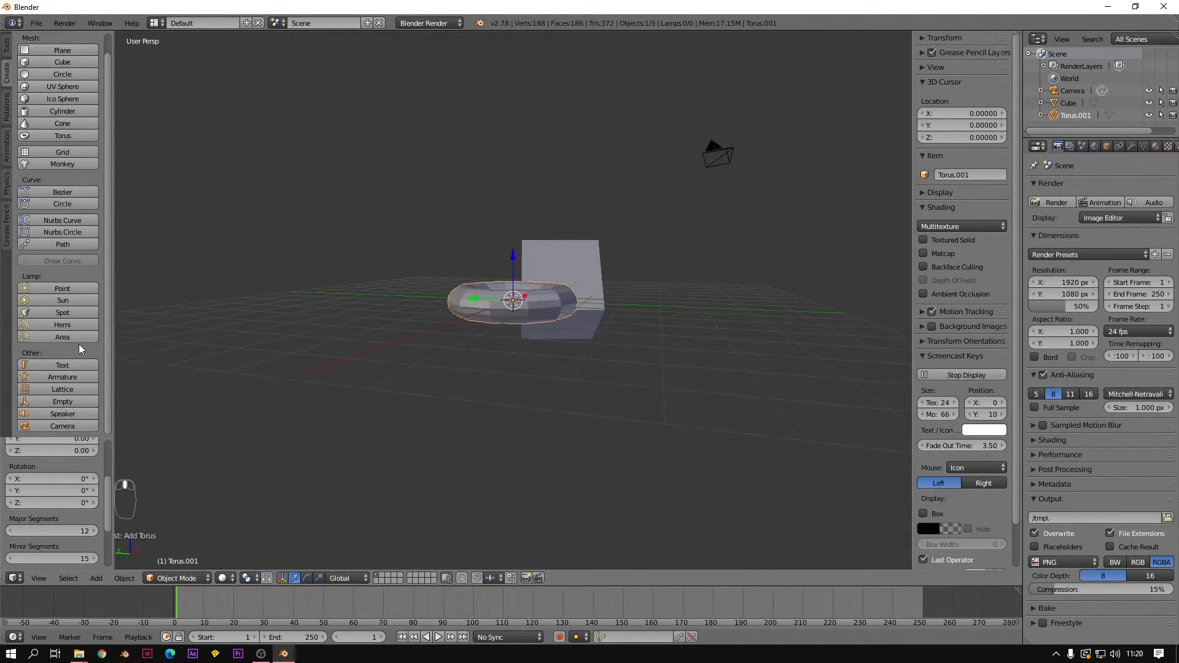
{"action": "left_click", "coordinate": [44, 288]}
{"action": "left_click_drag", "start_coordinate": [517, 253], "coordinate": [521, 171]}
{"action": "middle_click_drag", "start_coordinate": [392, 289], "coordinate": [86, 246]}
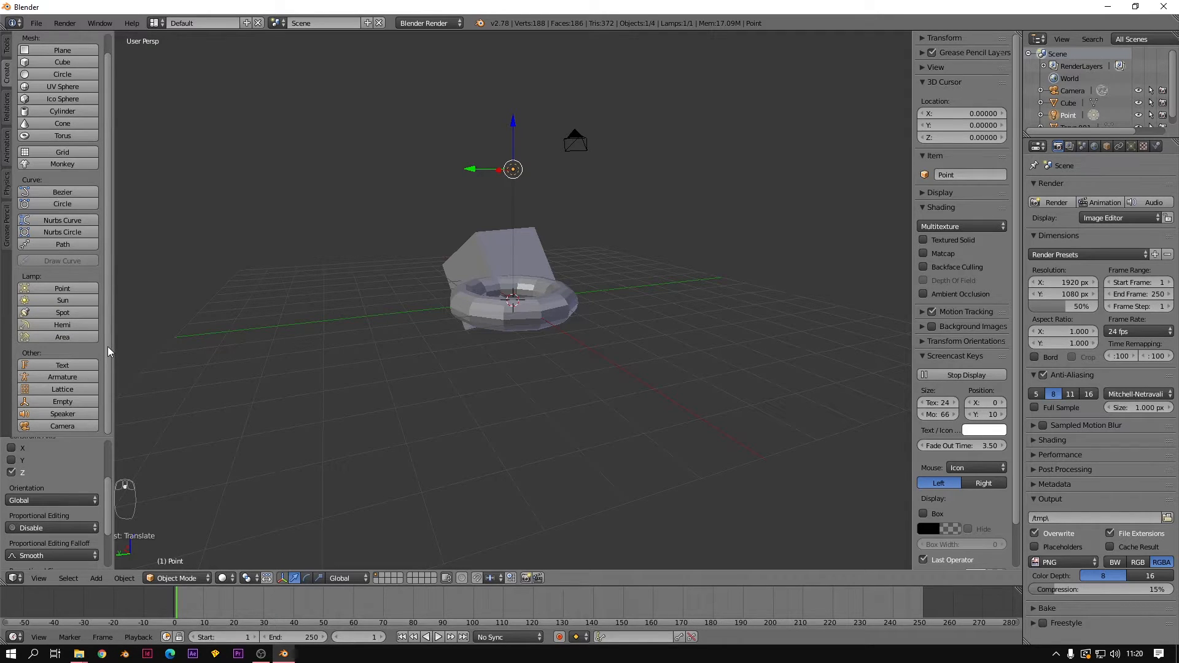
- Show the object tools and examine the interaction modes offered for the point lamp and for the torus
{"action": "left_click", "coordinate": [5, 113]}
{"action": "left_click", "coordinate": [184, 578]}
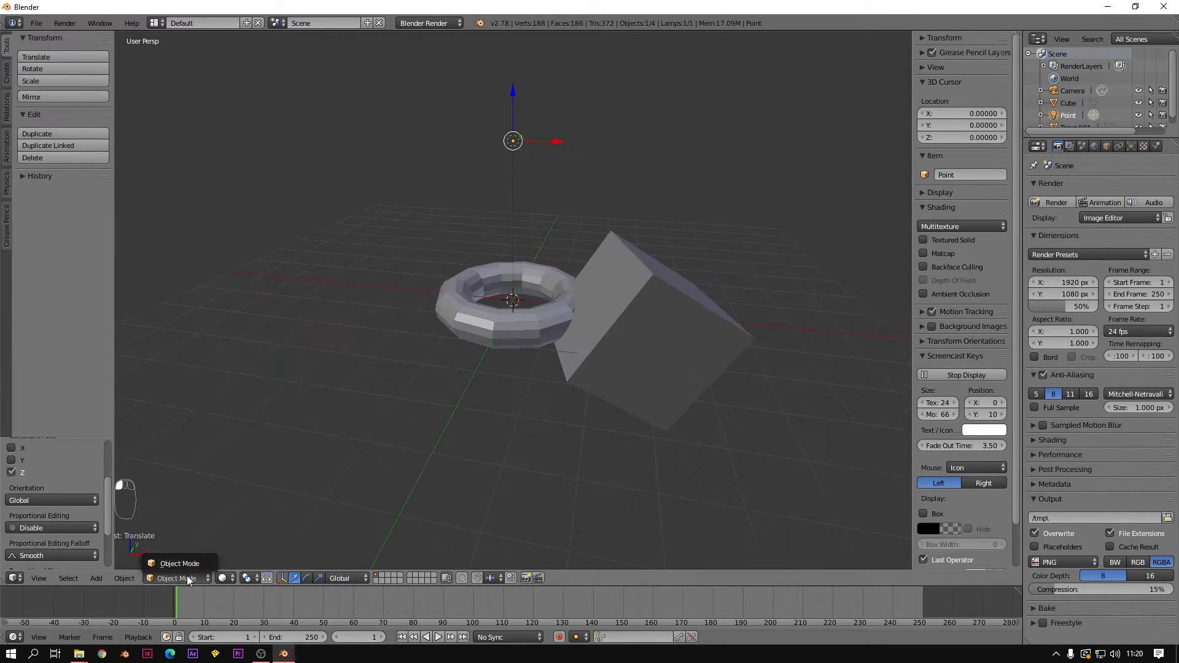
{"action": "left_click", "coordinate": [191, 570]}
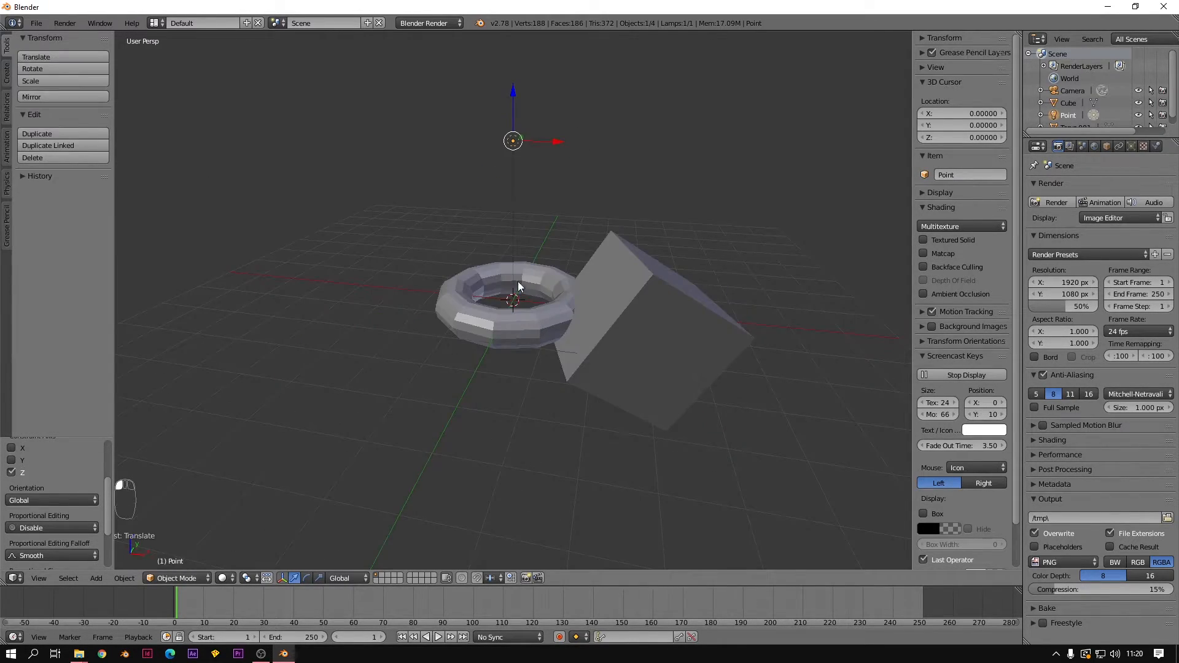
{"action": "right_click", "coordinate": [476, 315]}
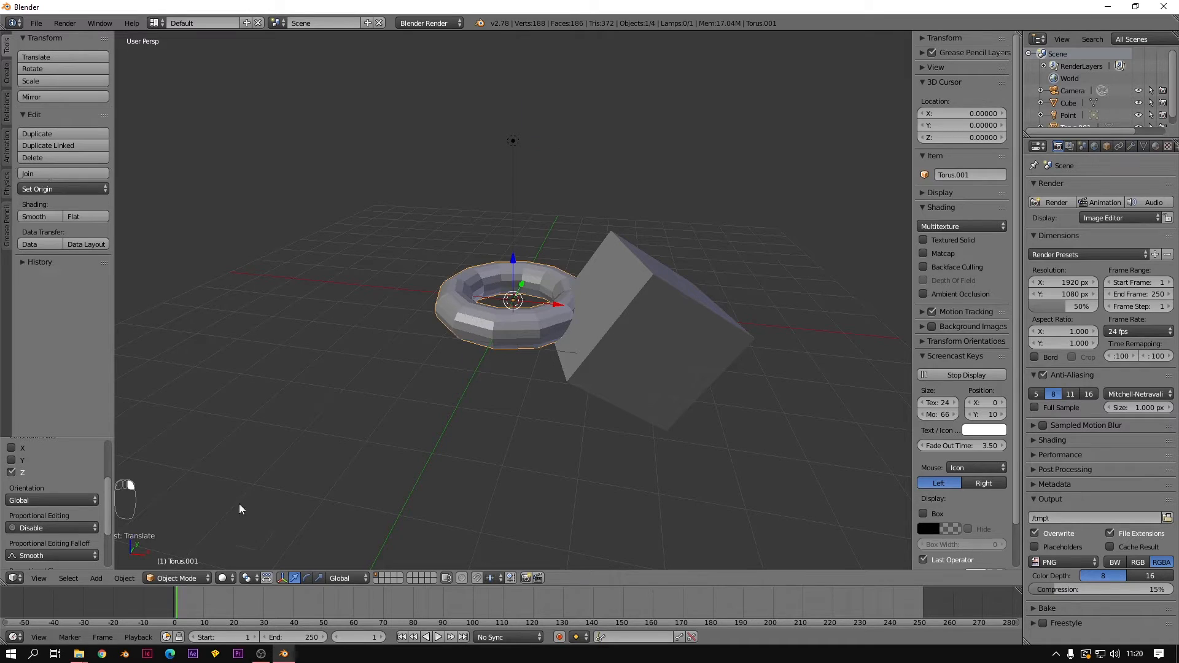
{"action": "left_click", "coordinate": [182, 578]}
{"action": "left_click", "coordinate": [190, 558]}
- Move the torus upward off the 3D cursor and rotate it until it stands nearly upright
{"action": "left_click_drag", "start_coordinate": [522, 284], "coordinate": [536, 256]}
{"action": "key", "text": "r"}
{"action": "left_click", "coordinate": [514, 248]}
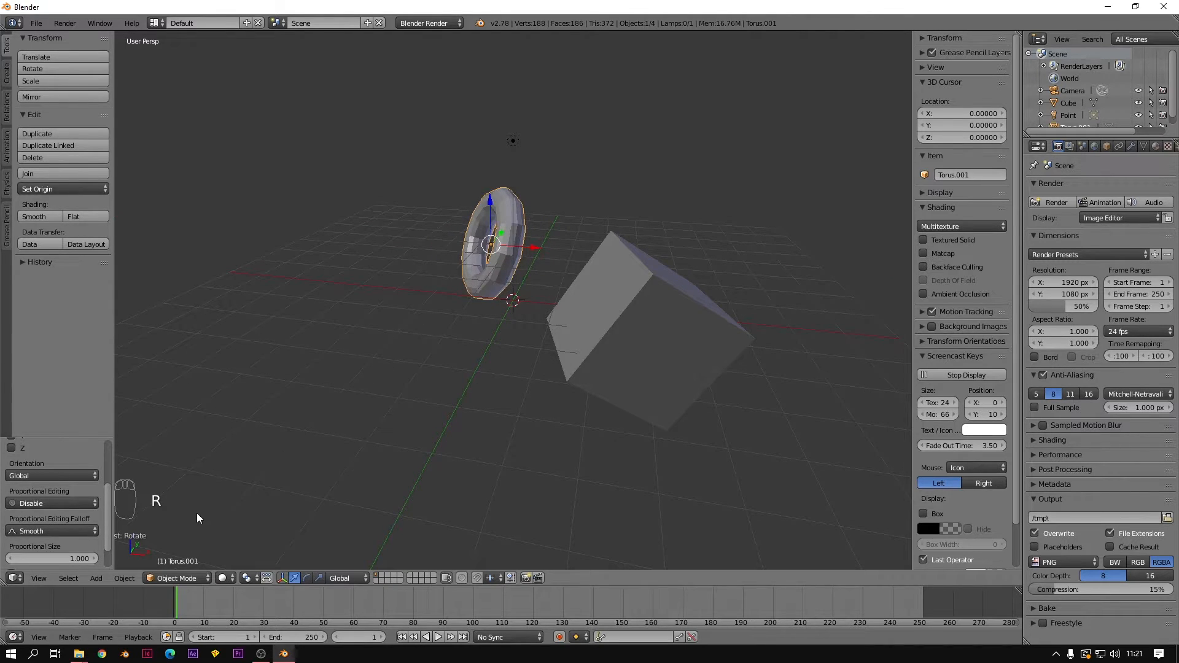
- Scale the torus up to several times its size and switch it to Edit Mode
{"action": "key", "text": "s"}
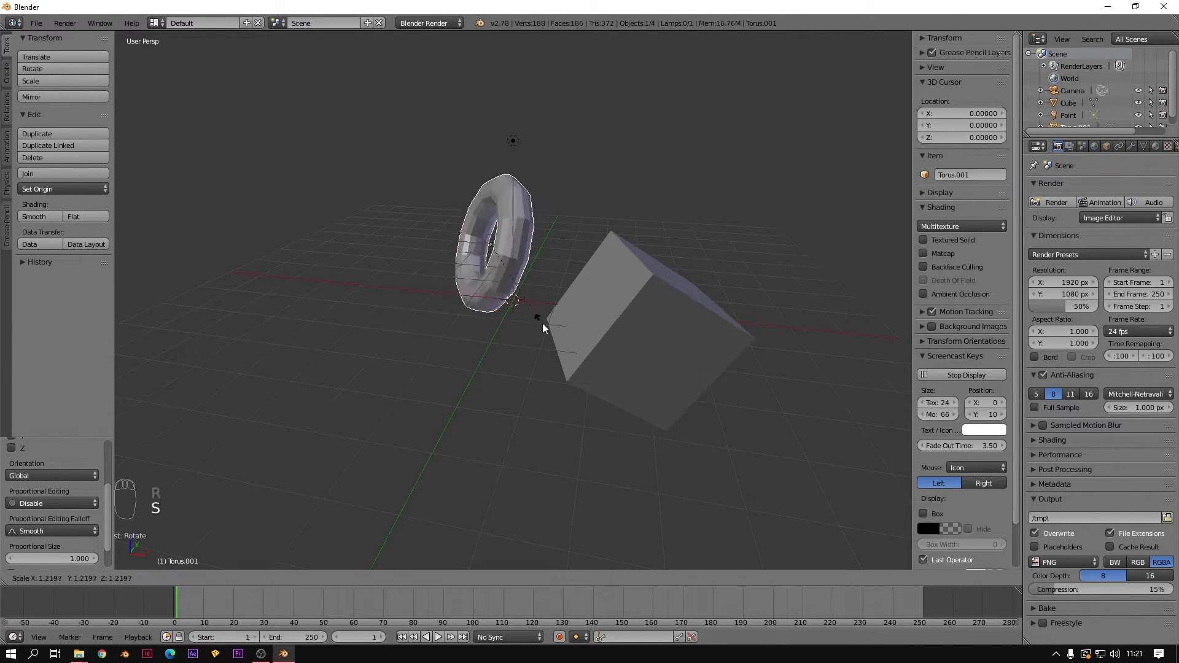
{"action": "left_click", "coordinate": [745, 437]}
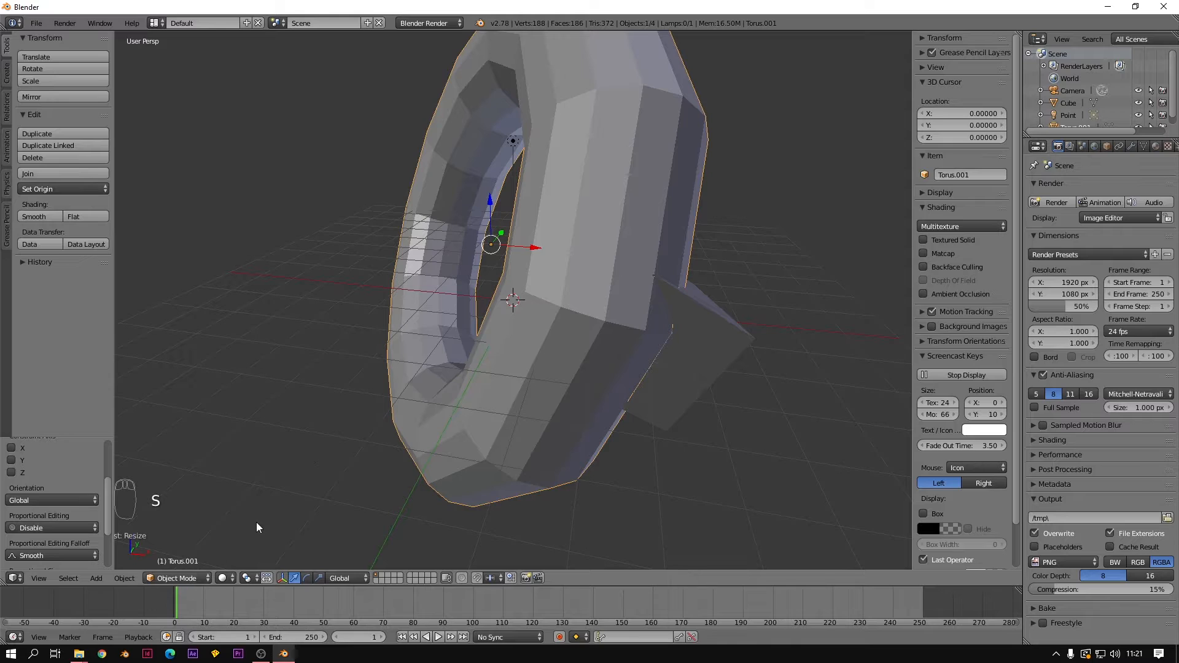
{"action": "left_click", "coordinate": [185, 578]}
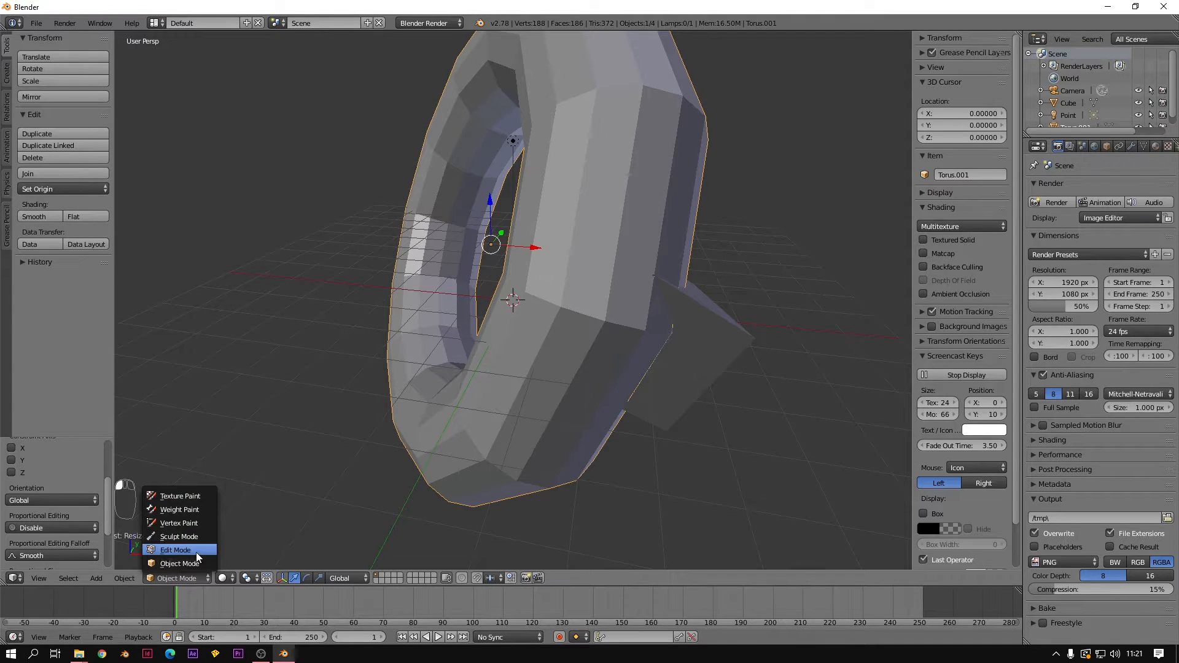
{"action": "left_click", "coordinate": [197, 551]}
- Select individual vertices one after another across the outer side of the torus
{"action": "scroll", "coordinate": [432, 337], "scroll_direction": "down", "scroll_amount": 2}
{"action": "right_click", "coordinate": [539, 178]}
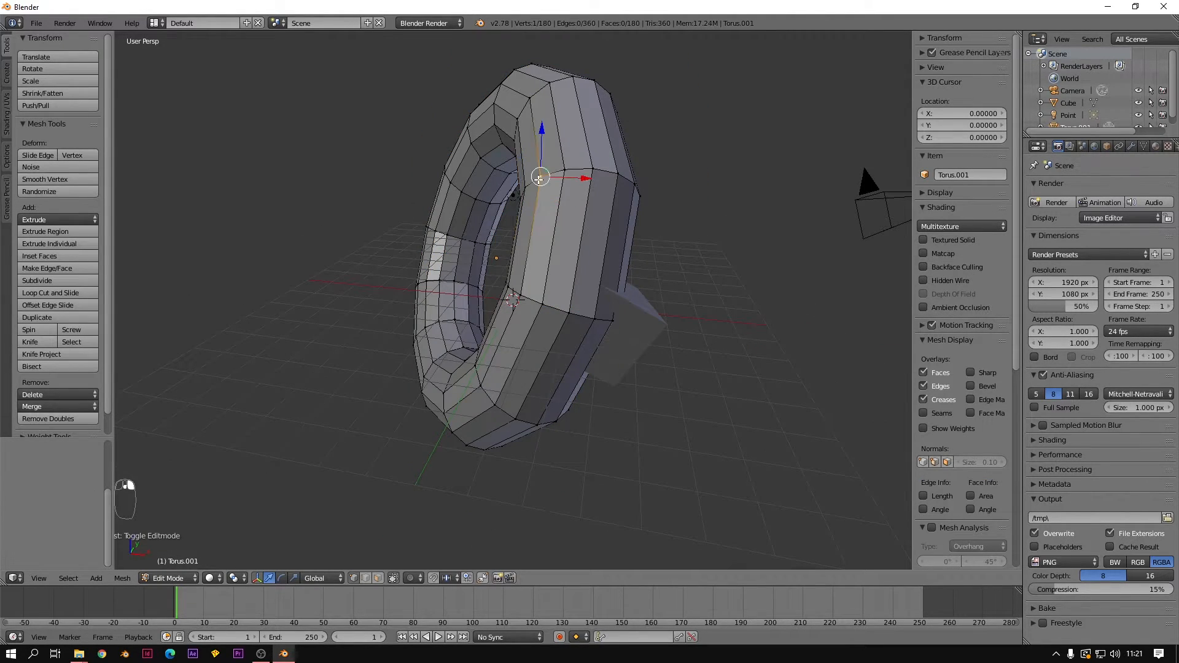
{"action": "right_click", "coordinate": [564, 170]}
{"action": "right_click", "coordinate": [593, 169]}
{"action": "right_click", "coordinate": [616, 175]}
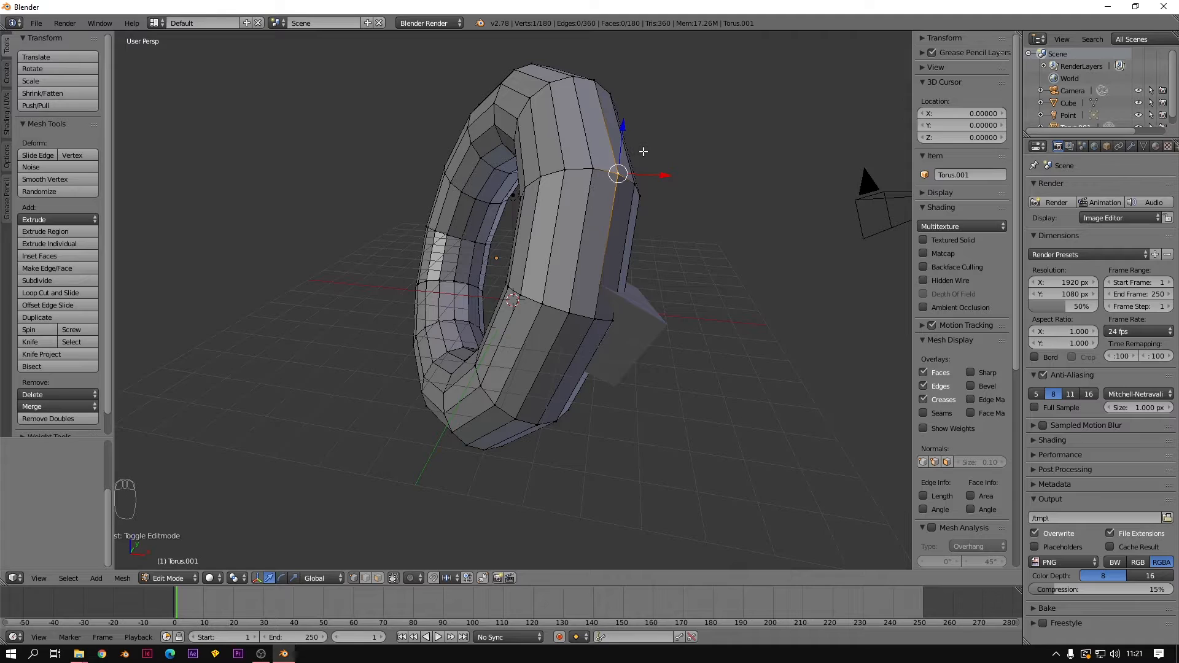
{"action": "middle_click_drag", "start_coordinate": [558, 229], "coordinate": [597, 165]}
{"action": "right_click", "coordinate": [594, 167]}
{"action": "right_click", "coordinate": [565, 172]}
{"action": "right_click", "coordinate": [589, 169]}
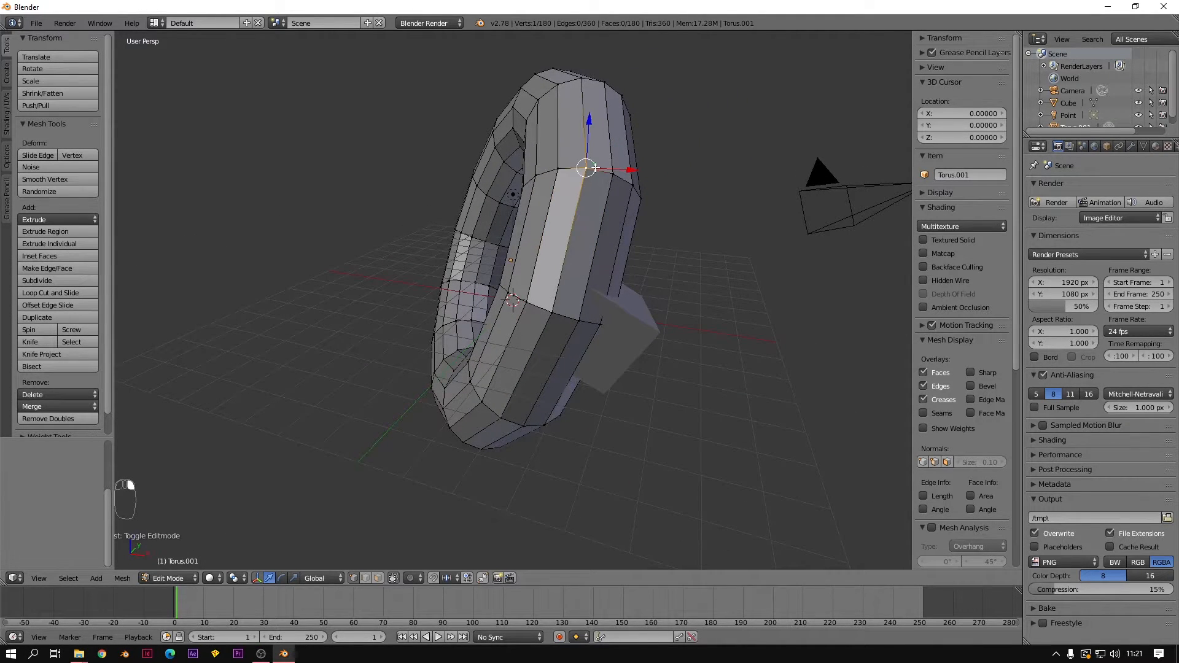
- Extend the selection to neighbouring vertices, then keep vertex select mode and reselect a single vertex
{"action": "right_click", "coordinate": [555, 167], "text": "shift"}
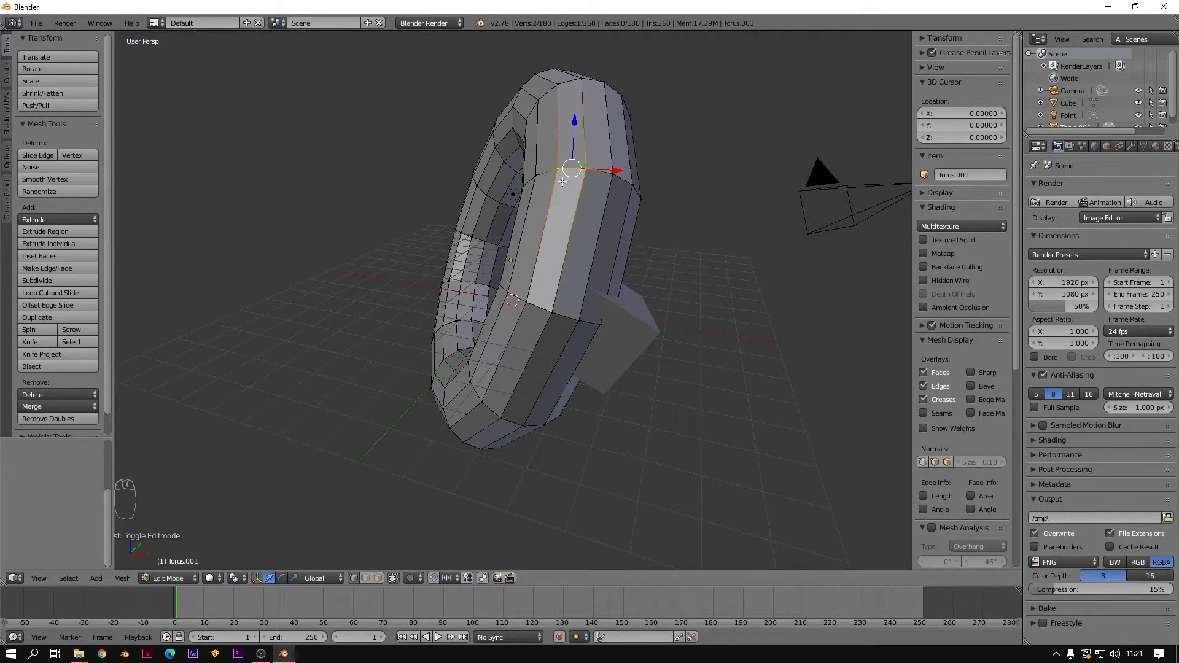
{"action": "right_click", "coordinate": [551, 312], "text": "shift"}
{"action": "left_click", "coordinate": [379, 576]}
{"action": "left_click", "coordinate": [354, 578]}
{"action": "right_click", "coordinate": [552, 153]}
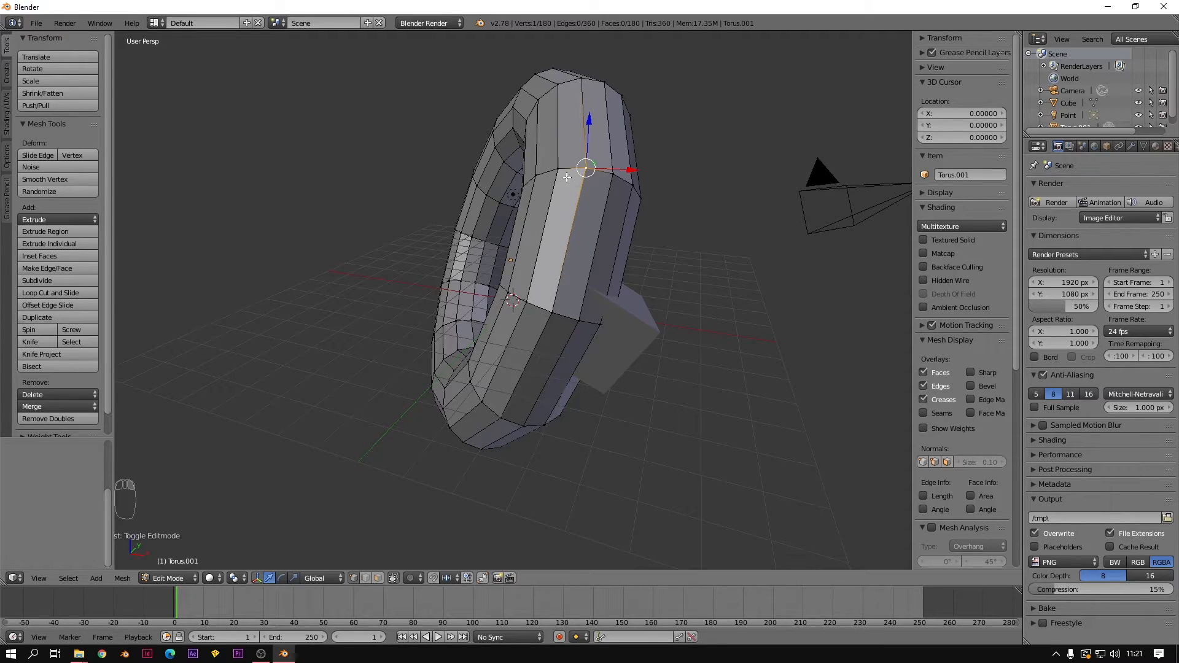
- Switch to edge select mode and select several edges of the torus in turn
{"action": "scroll", "coordinate": [590, 161], "scroll_direction": "up", "scroll_amount": 4}
{"action": "scroll", "coordinate": [613, 154], "scroll_direction": "down", "scroll_amount": 2}
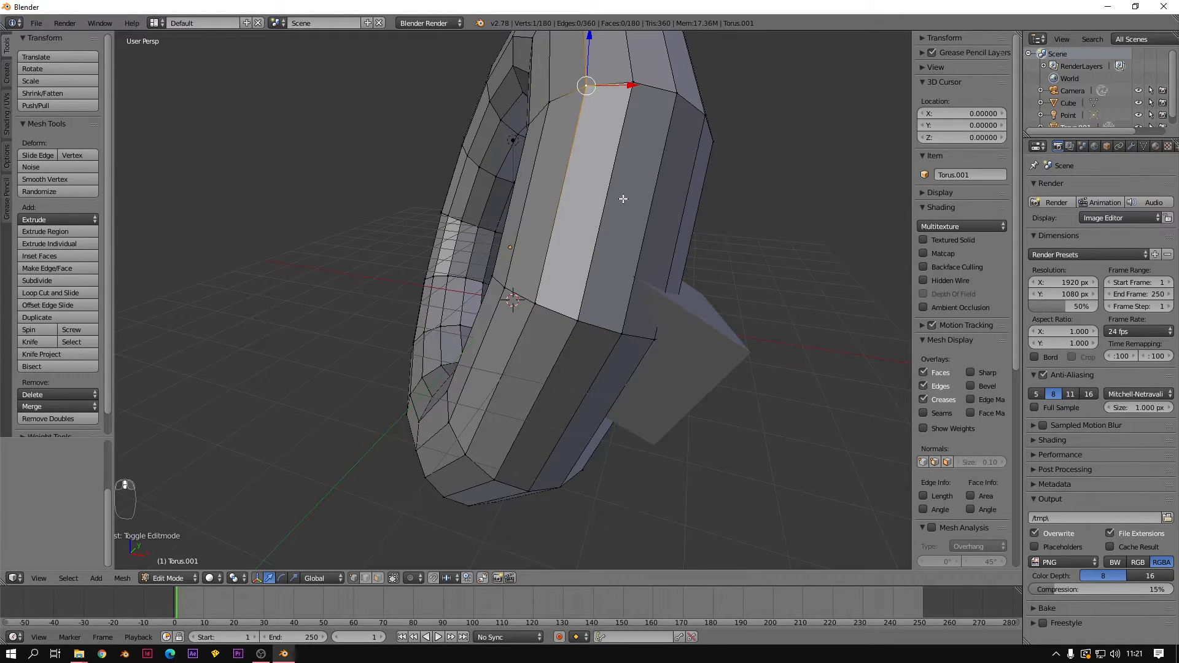
{"action": "left_click", "coordinate": [367, 577]}
{"action": "right_click", "coordinate": [557, 213]}
{"action": "right_click", "coordinate": [533, 145]}
{"action": "right_click", "coordinate": [561, 100]}
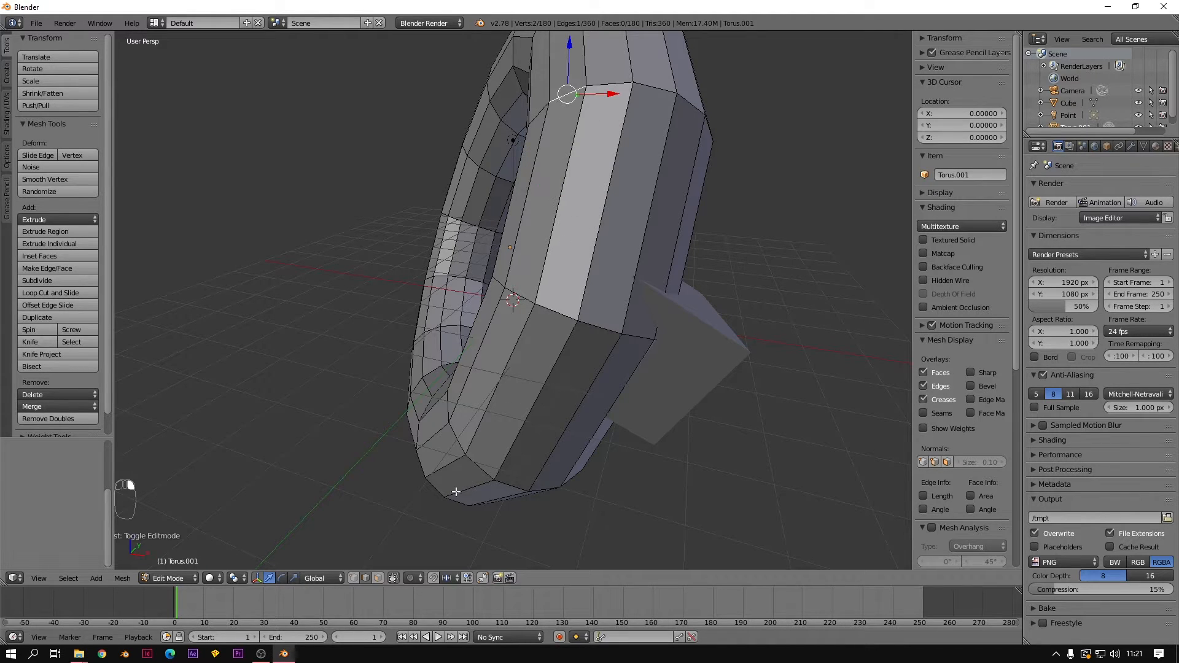
- Switch to face select mode and select one long face on the outer side of the torus
{"action": "left_click", "coordinate": [377, 578]}
{"action": "right_click", "coordinate": [596, 203]}
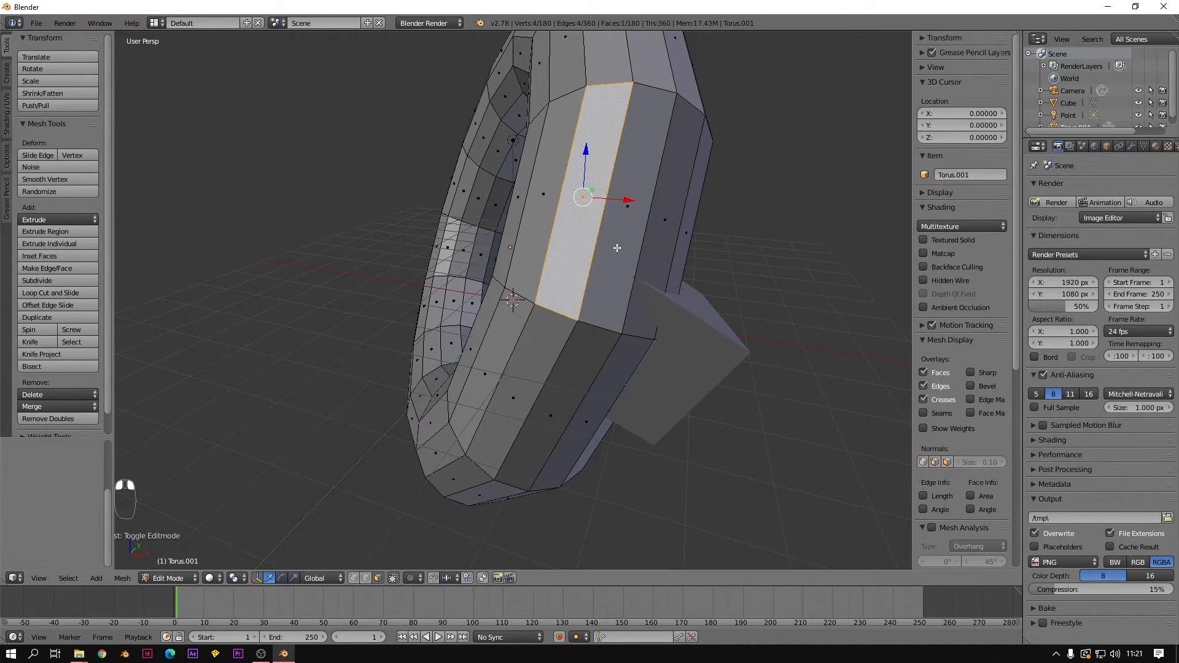
{"action": "scroll", "coordinate": [509, 250], "scroll_direction": "down", "scroll_amount": 4}
{"action": "middle_click_drag", "start_coordinate": [509, 249], "coordinate": [581, 296]}
{"action": "middle_click_drag", "start_coordinate": [438, 311], "coordinate": [687, 228]}
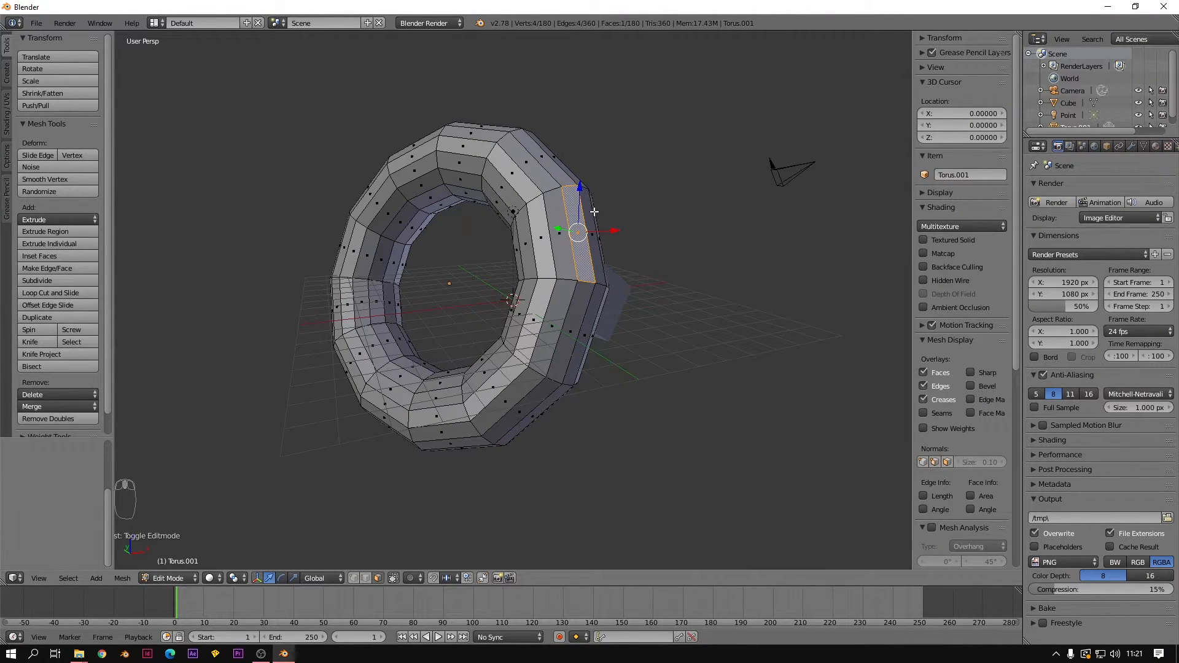
{"action": "scroll", "coordinate": [617, 231], "scroll_direction": "up", "scroll_amount": 2}
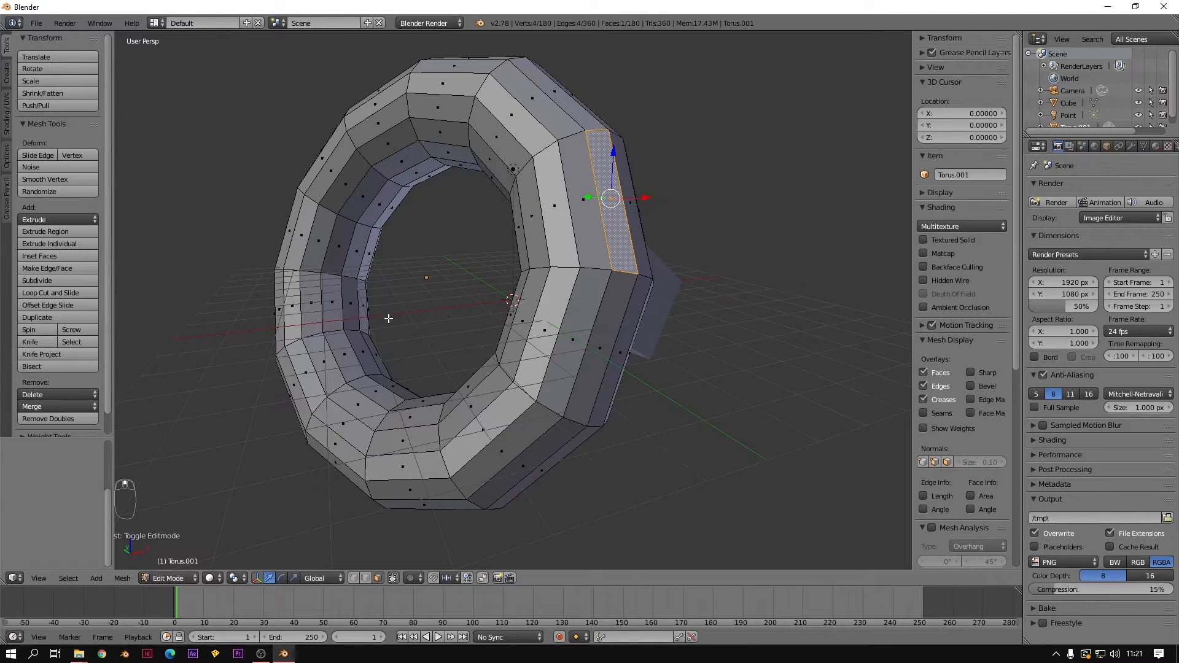
- Return to Object Mode and move the torus back and forth along the Y axis with the translate manipulator
{"action": "key", "text": "Tab"}
{"action": "scroll", "coordinate": [502, 287], "scroll_direction": "down", "scroll_amount": 3}
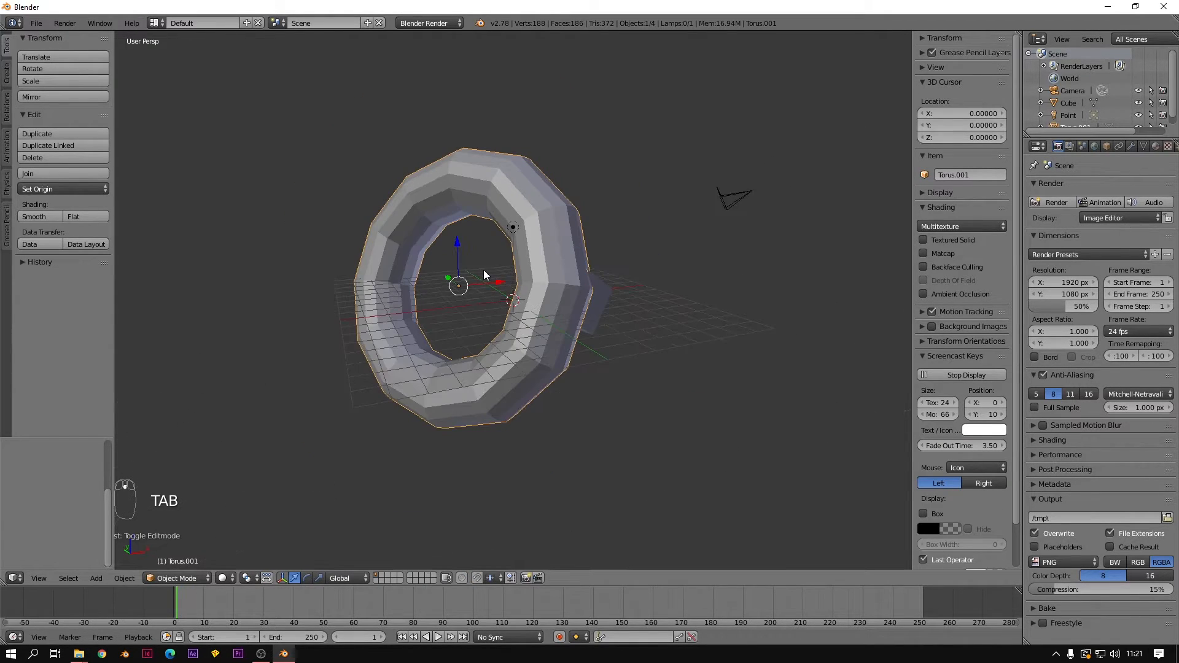
{"action": "scroll", "coordinate": [487, 270], "scroll_direction": "up", "scroll_amount": 6}
{"action": "middle_click_drag", "start_coordinate": [473, 292], "coordinate": [379, 293]}
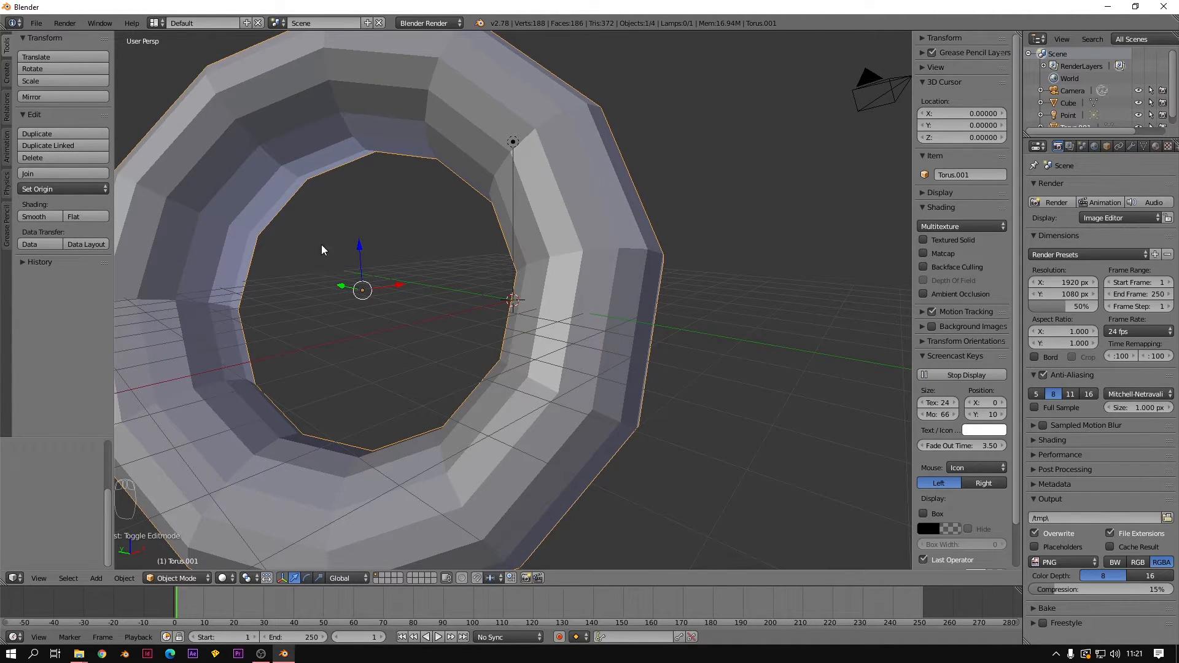
{"action": "left_click_drag", "start_coordinate": [343, 290], "coordinate": [305, 296]}
{"action": "middle_click_drag", "start_coordinate": [223, 304], "coordinate": [397, 328]}
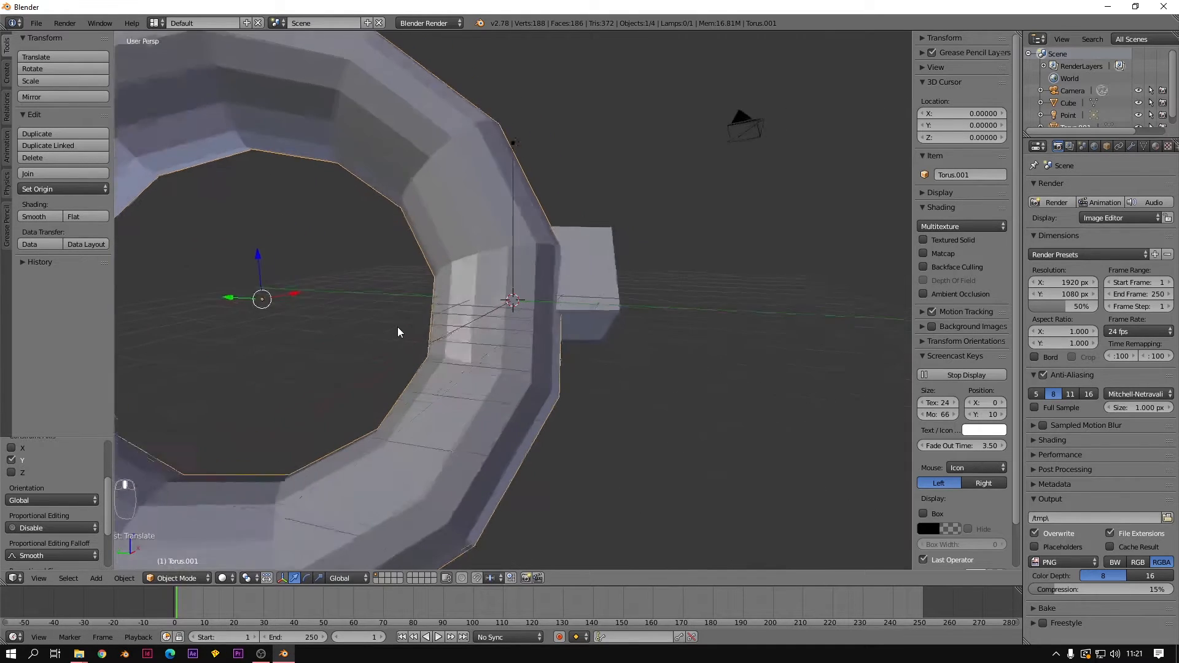
{"action": "middle_click_drag", "start_coordinate": [280, 327], "coordinate": [385, 313]}
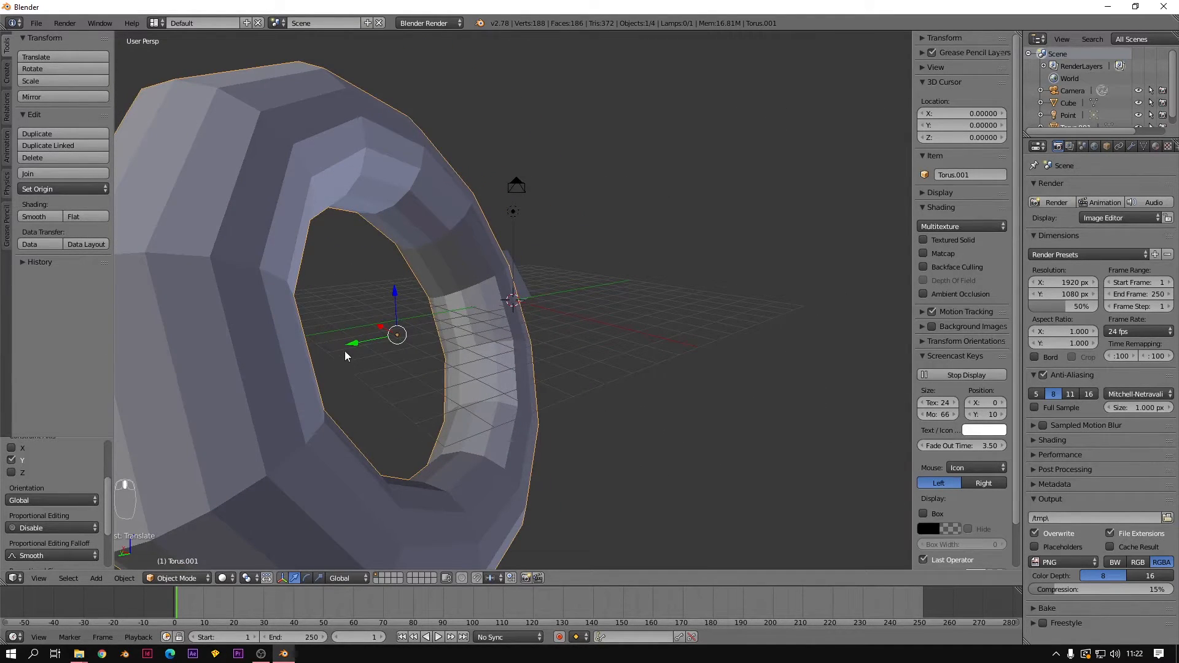
{"action": "left_click_drag", "start_coordinate": [356, 342], "coordinate": [446, 328]}
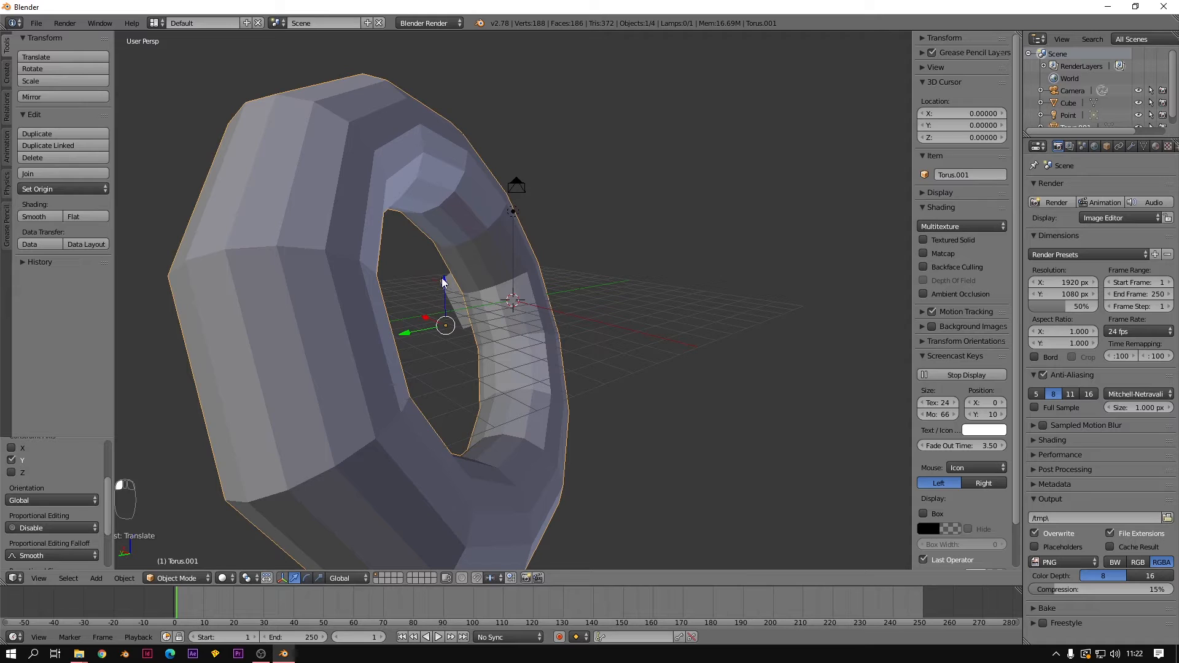
- Move the torus along the X axis and then along the Z axis with the translate manipulator
{"action": "middle_click_drag", "start_coordinate": [488, 330], "coordinate": [458, 274]}
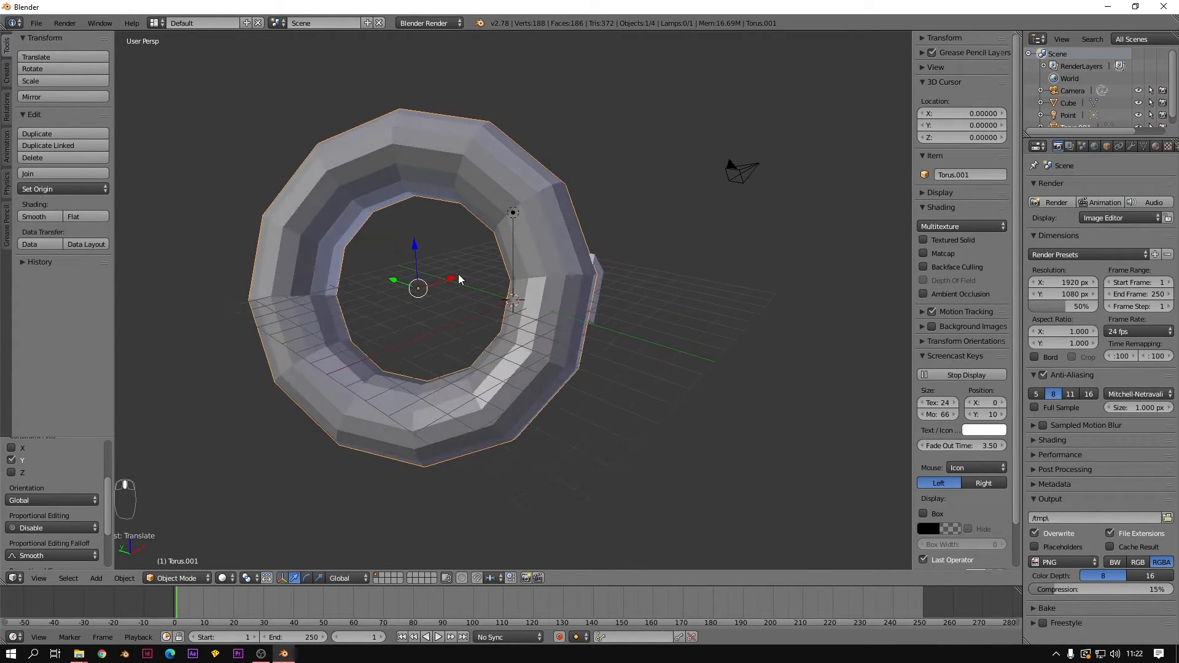
{"action": "left_click_drag", "start_coordinate": [452, 282], "coordinate": [639, 307]}
{"action": "middle_click_drag", "start_coordinate": [659, 300], "coordinate": [475, 316]}
{"action": "left_click_drag", "start_coordinate": [455, 341], "coordinate": [449, 224]}
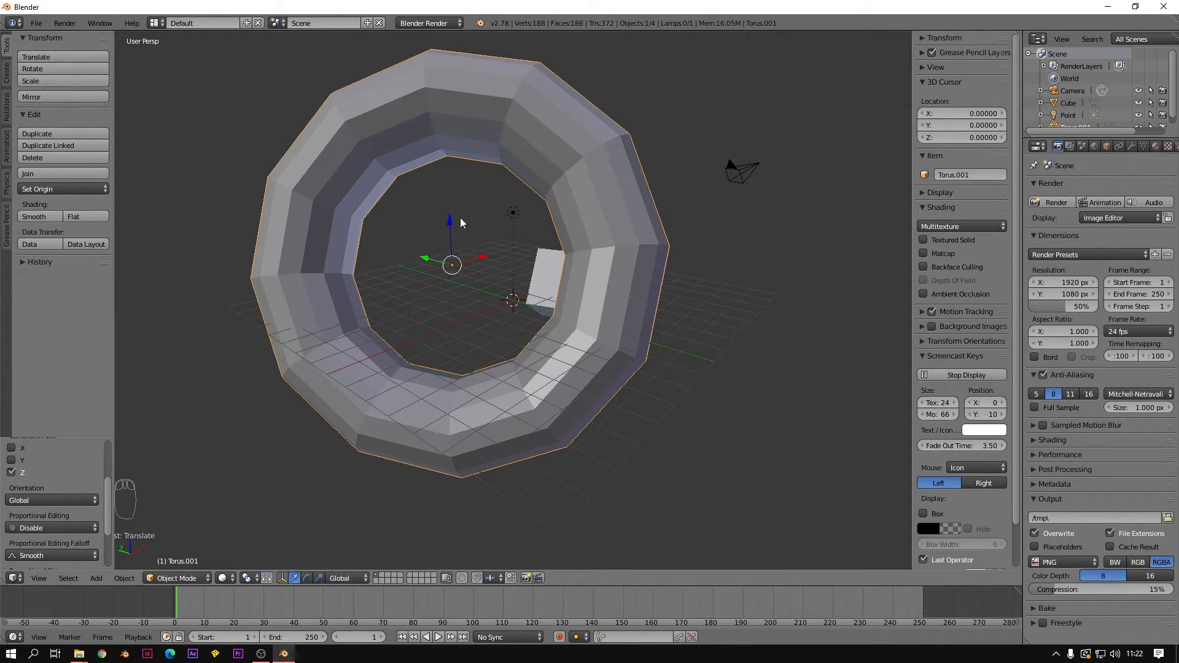
- Enable the scale manipulator and resize the torus along single axes, including X and Y
{"action": "middle_click_drag", "start_coordinate": [411, 266], "coordinate": [475, 276]}
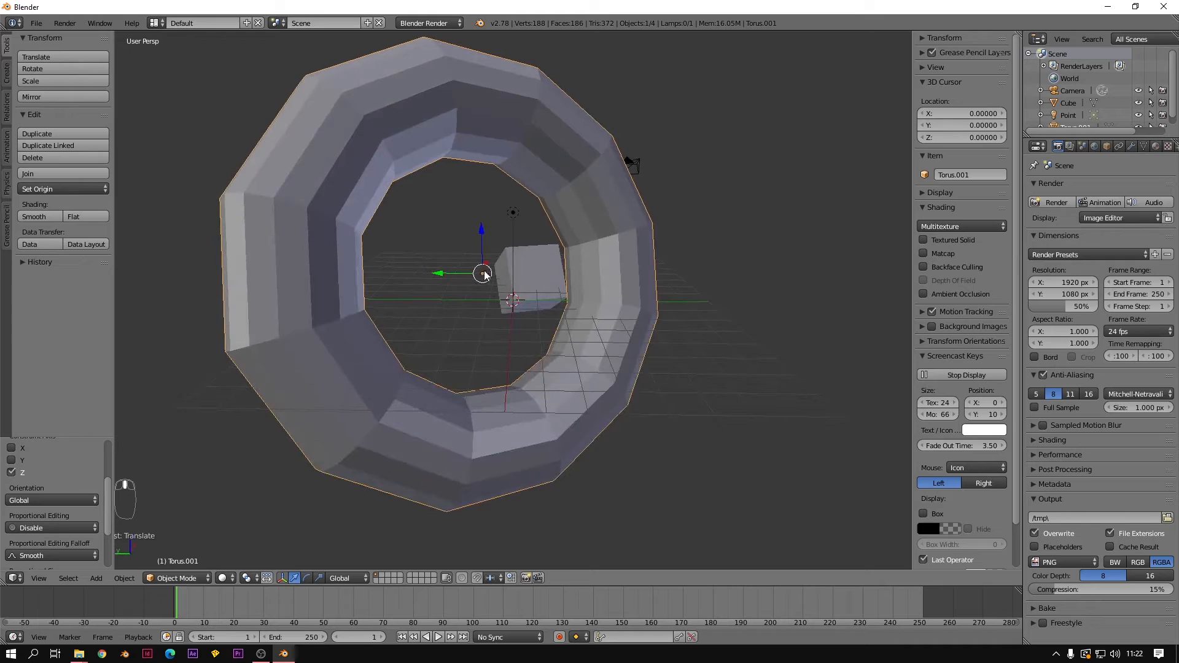
{"action": "middle_click_drag", "start_coordinate": [476, 319], "coordinate": [420, 425]}
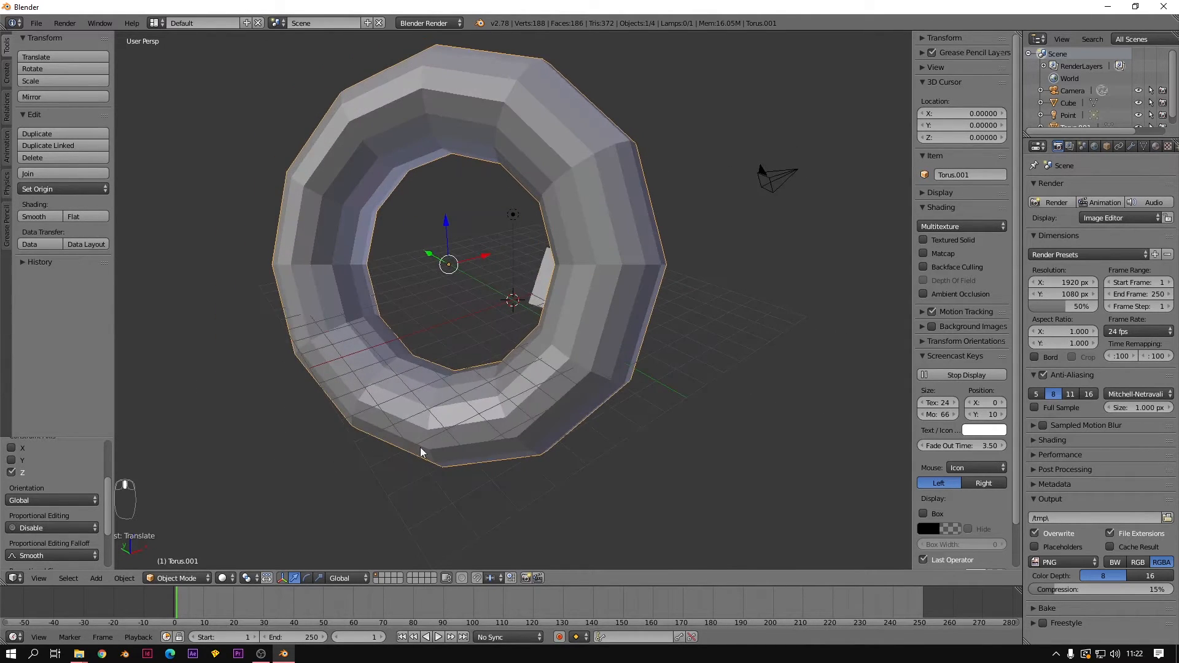
{"action": "left_click", "coordinate": [320, 579]}
{"action": "left_click_drag", "start_coordinate": [485, 255], "coordinate": [446, 214]}
{"action": "left_click_drag", "start_coordinate": [428, 253], "coordinate": [420, 244]}
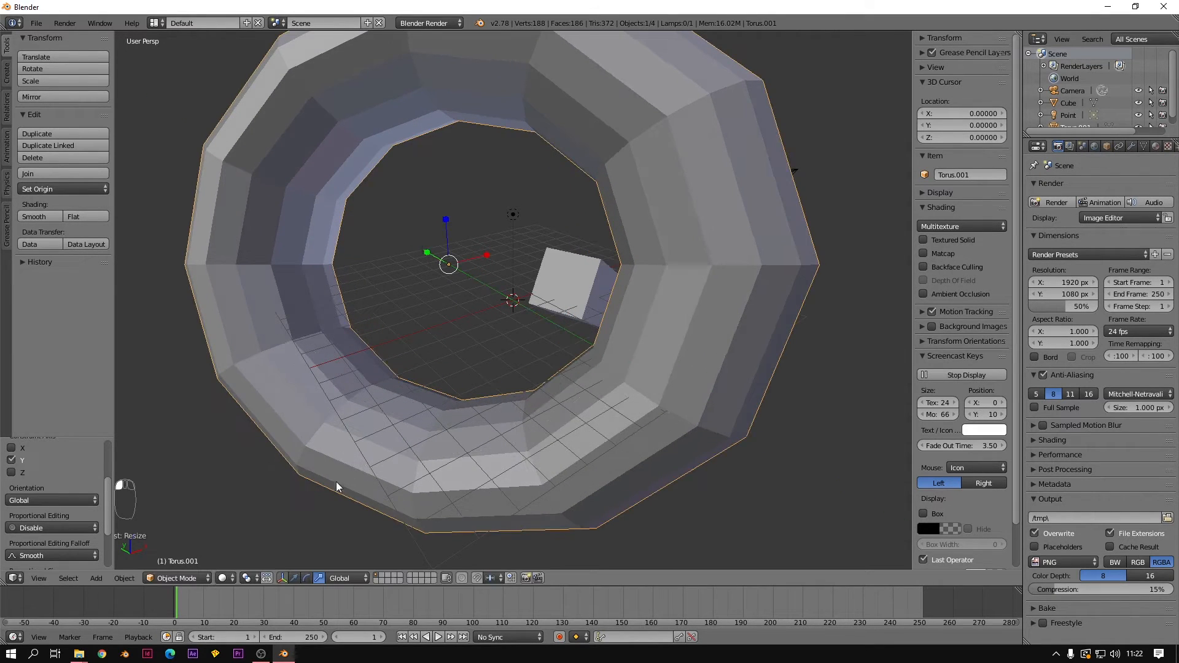
{"action": "left_click_drag", "start_coordinate": [494, 260], "coordinate": [448, 265]}
- Enable the rotate manipulator and rotate the torus until it leans diagonally
{"action": "middle_click_drag", "start_coordinate": [411, 418], "coordinate": [487, 421]}
{"action": "scroll", "coordinate": [486, 421], "scroll_direction": "up", "scroll_amount": 2}
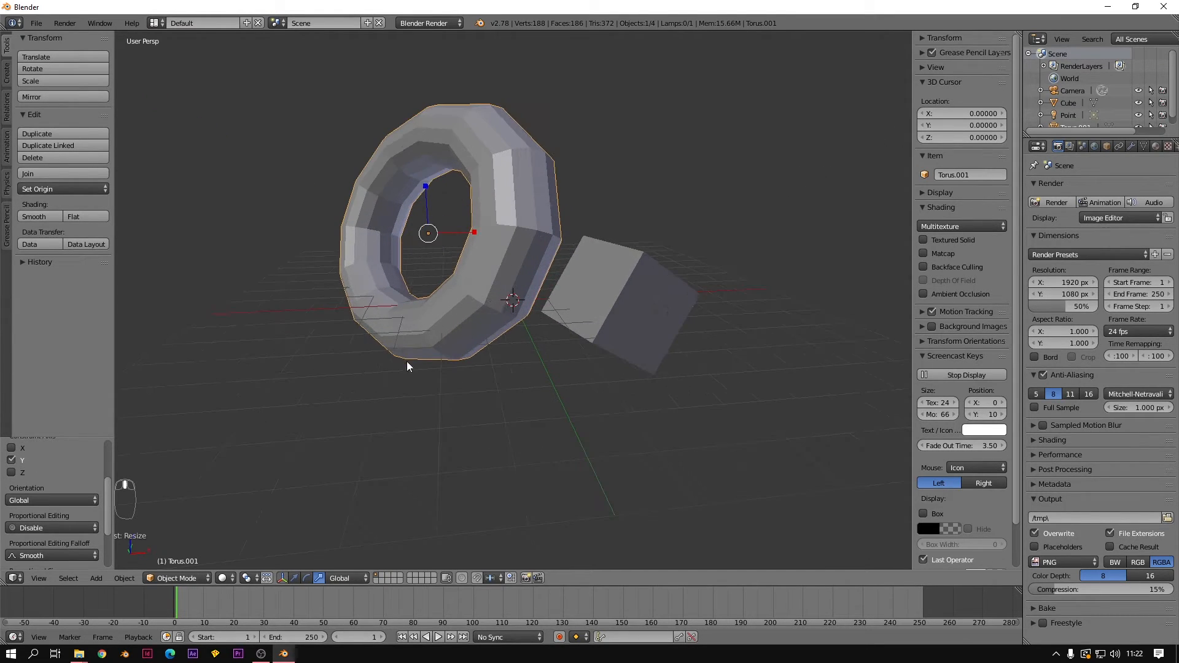
{"action": "middle_click_drag", "start_coordinate": [407, 360], "coordinate": [554, 312]}
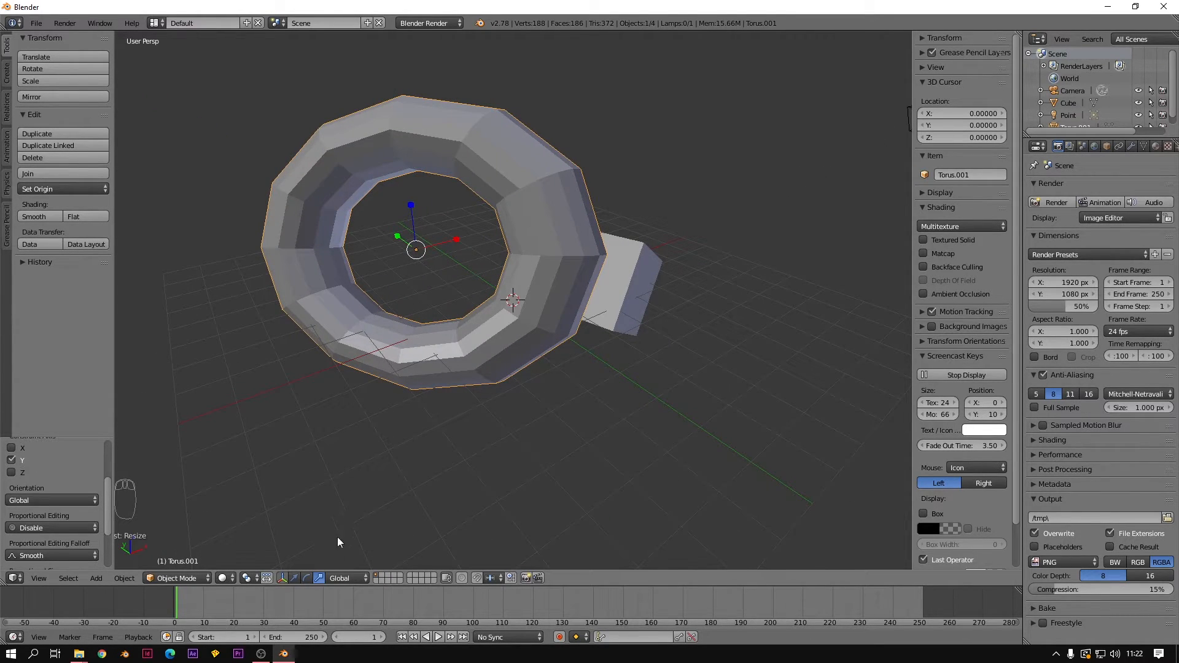
{"action": "left_click", "coordinate": [307, 577]}
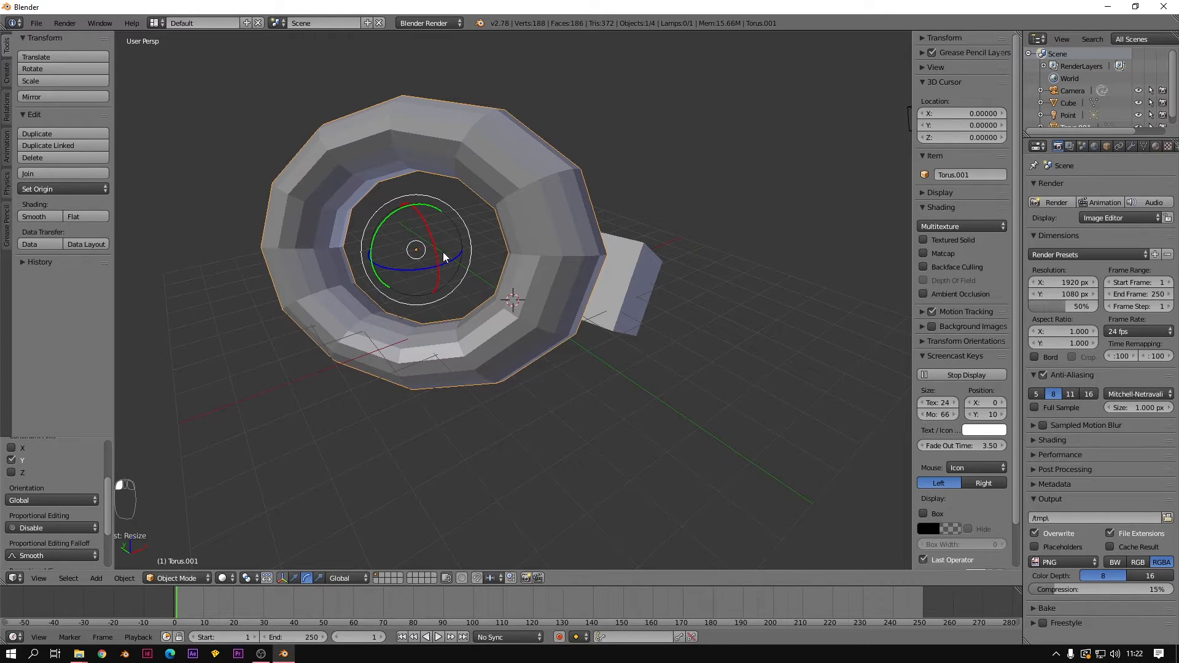
{"action": "left_click_drag", "start_coordinate": [386, 222], "coordinate": [550, 236]}
{"action": "middle_click_drag", "start_coordinate": [515, 463], "coordinate": [464, 297]}
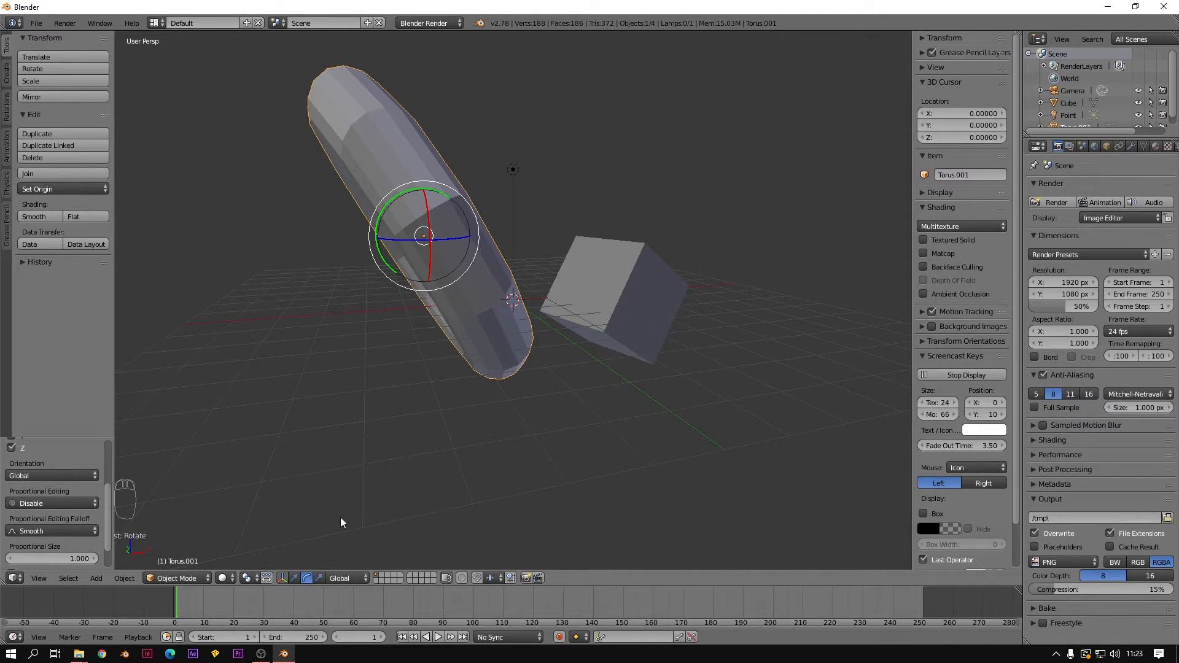
- Switch back to the translate manipulator and select the cube
{"action": "left_click", "coordinate": [294, 578]}
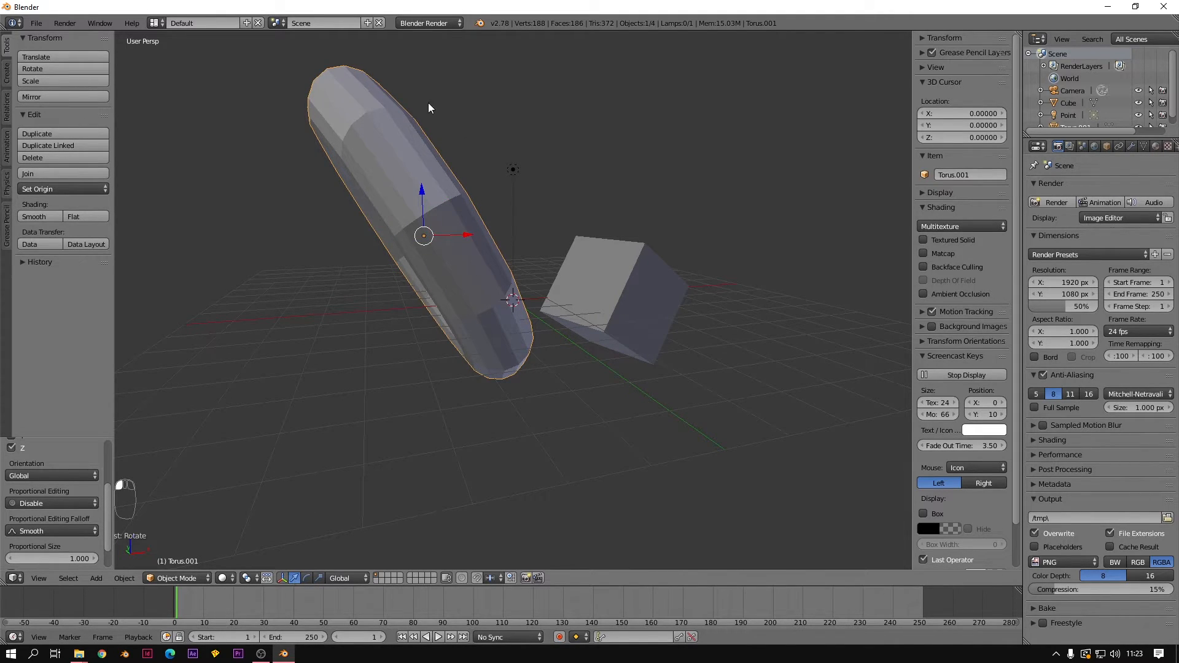
{"action": "middle_click_drag", "start_coordinate": [600, 340], "coordinate": [330, 346]}
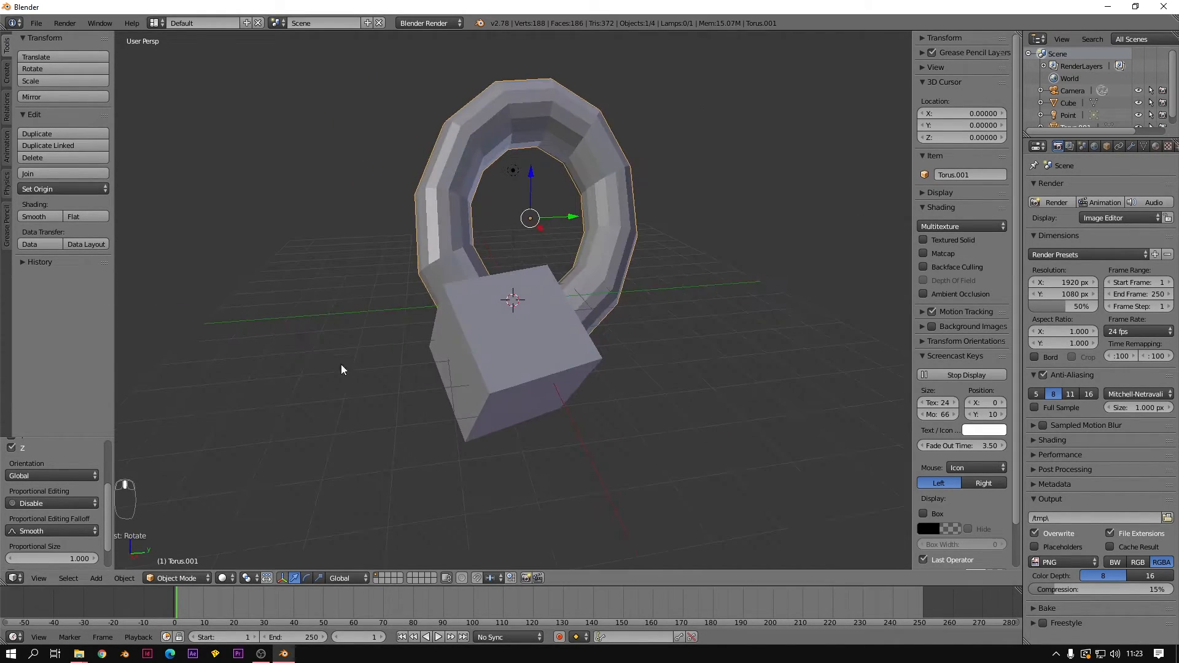
{"action": "right_click", "coordinate": [490, 348]}
{"action": "middle_click_drag", "start_coordinate": [660, 371], "coordinate": [522, 244]}
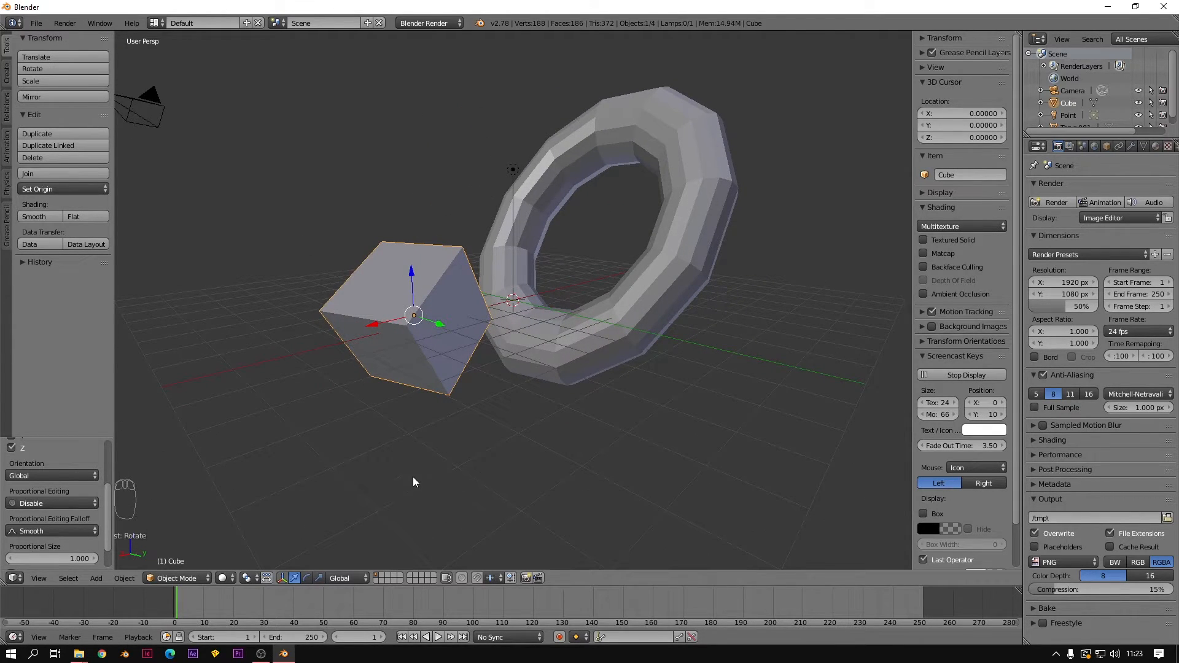
- Set the transform orientation to Local and move the cube along its local Y and Z axes
{"action": "left_click", "coordinate": [355, 579]}
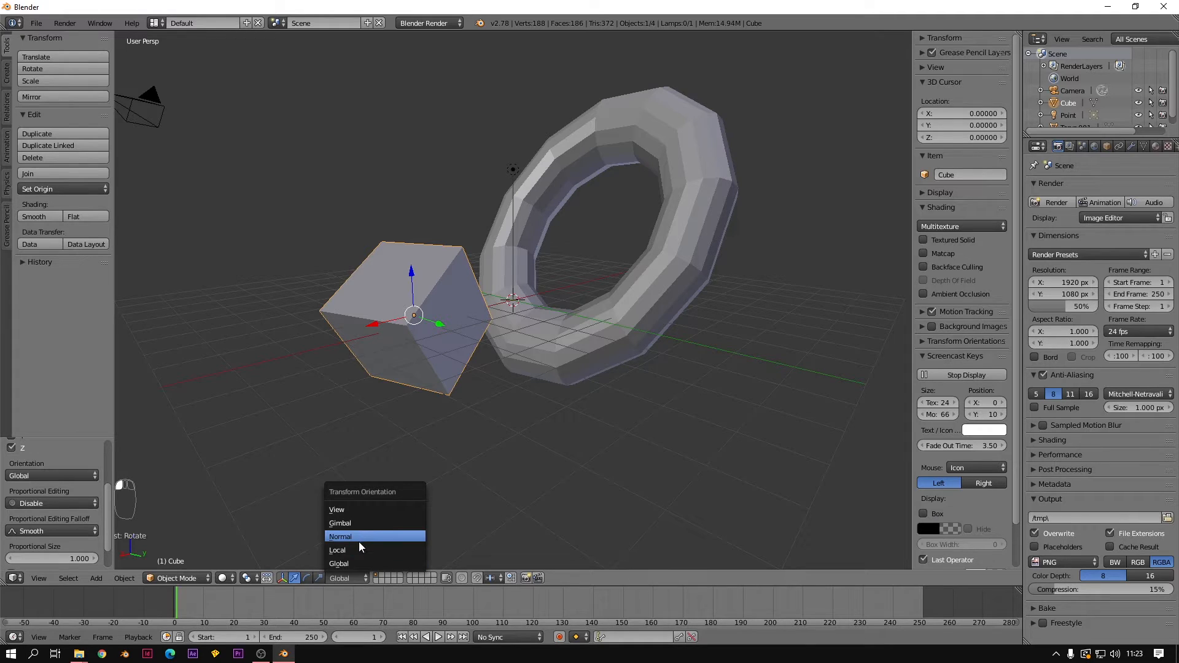
{"action": "left_click", "coordinate": [359, 550]}
{"action": "middle_click_drag", "start_coordinate": [476, 480], "coordinate": [470, 210]}
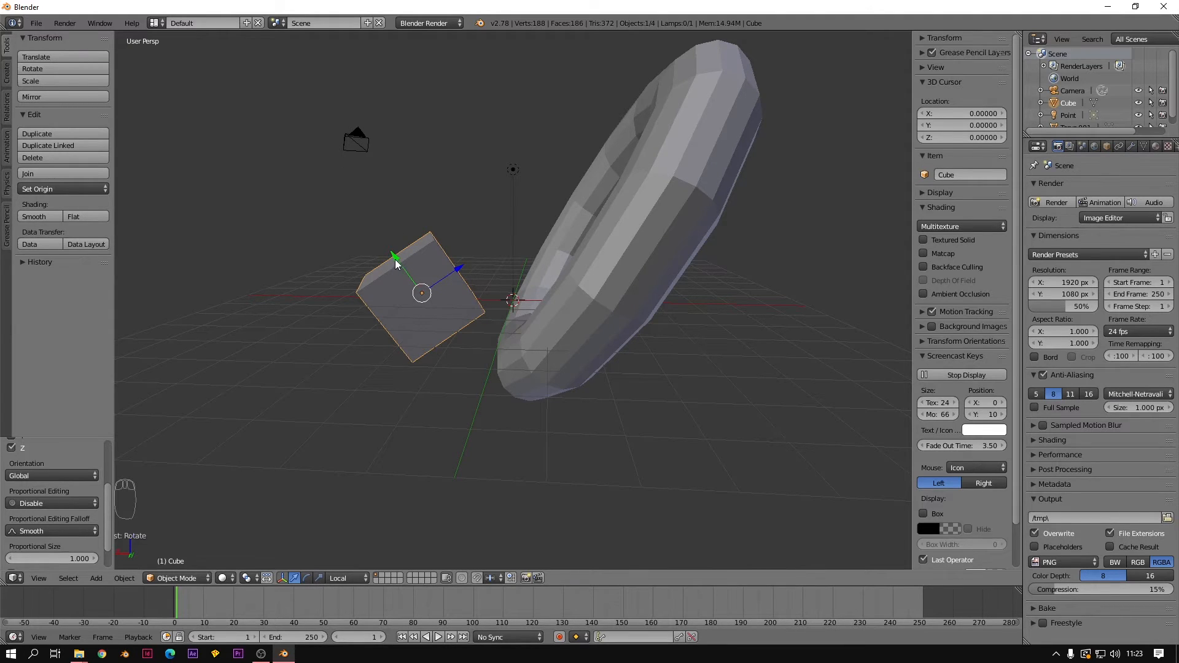
{"action": "left_click_drag", "start_coordinate": [395, 263], "coordinate": [309, 164]}
{"action": "left_click_drag", "start_coordinate": [379, 167], "coordinate": [420, 135]}
- Set the transform orientation to Gimbal and move the cube along the gimbal Y axis
{"action": "left_click", "coordinate": [347, 578]}
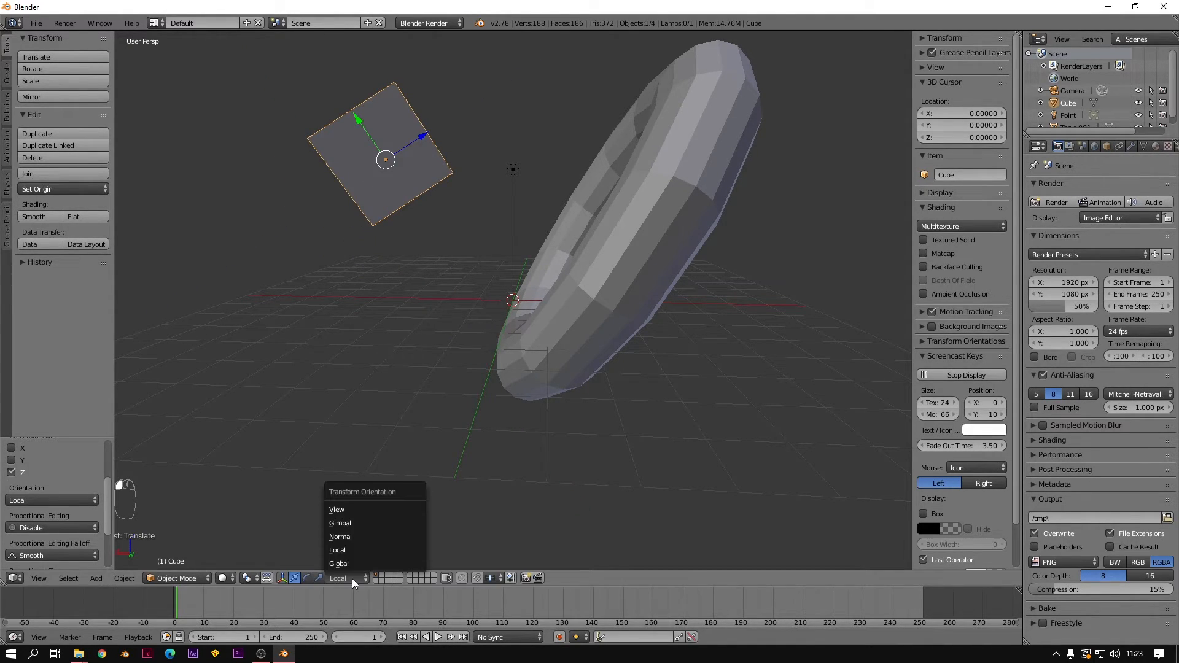
{"action": "left_click", "coordinate": [367, 522]}
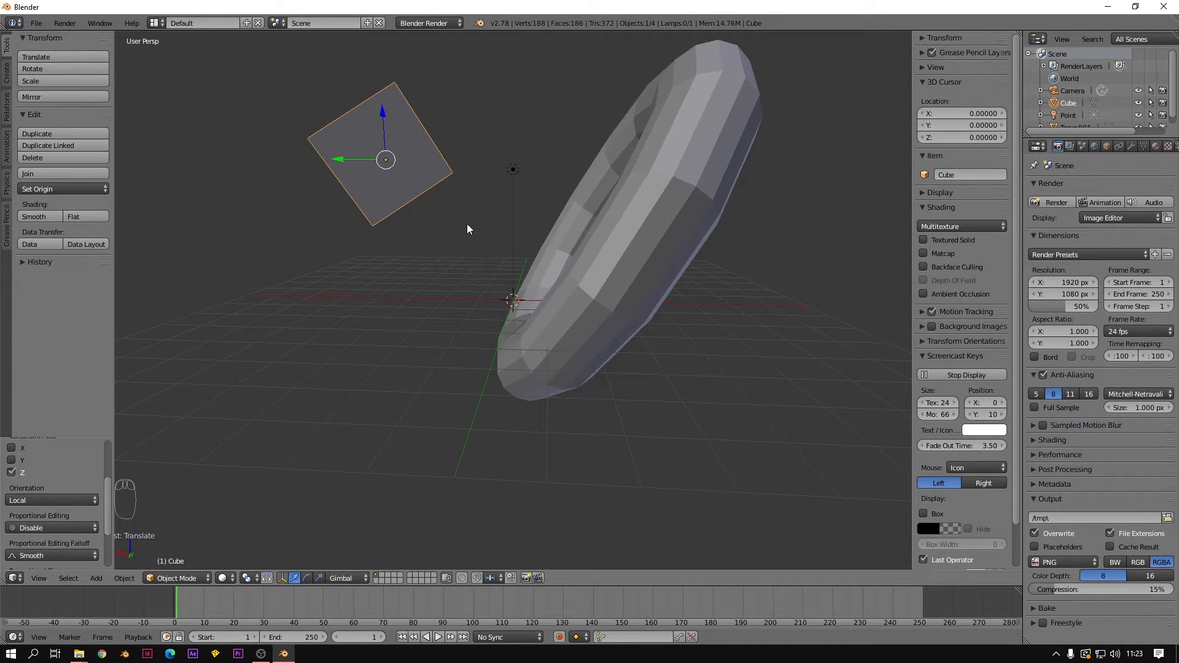
{"action": "middle_click_drag", "start_coordinate": [350, 230], "coordinate": [410, 288]}
{"action": "left_click_drag", "start_coordinate": [411, 289], "coordinate": [444, 393]}
{"action": "middle_click_drag", "start_coordinate": [444, 393], "coordinate": [552, 319]}
- Set the transform orientation to View and move the cube along the view Z axis
{"action": "left_click", "coordinate": [359, 578]}
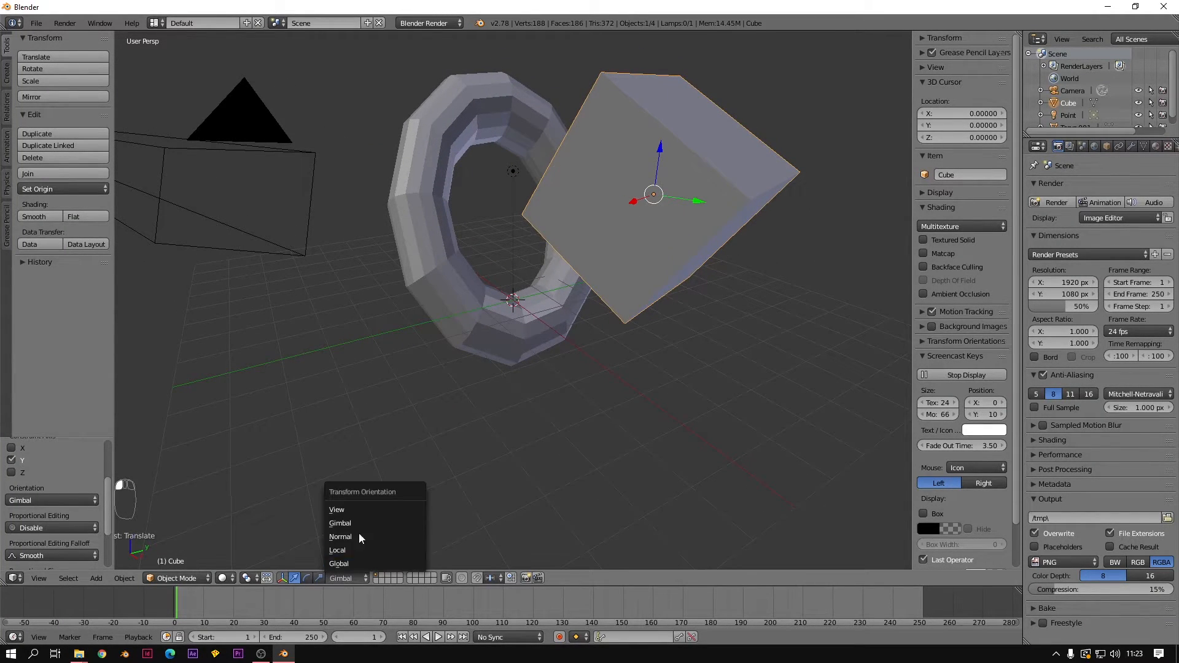
{"action": "left_click", "coordinate": [345, 511]}
{"action": "middle_click_drag", "start_coordinate": [414, 442], "coordinate": [455, 431]}
{"action": "key", "text": "g"}
{"action": "key", "text": "z"}
{"action": "key", "text": "z"}
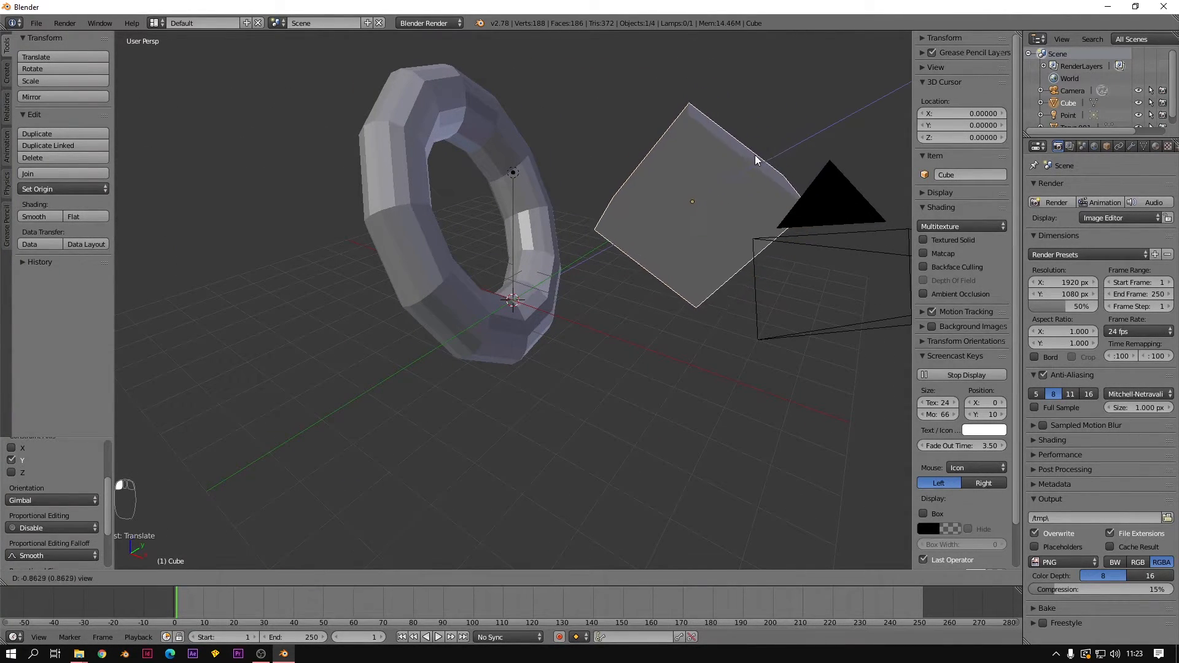
{"action": "left_click", "coordinate": [775, 126]}
- Return the transform orientation to Global and look at the cube's axis arrows from several angles
{"action": "middle_click_drag", "start_coordinate": [591, 410], "coordinate": [392, 534]}
{"action": "left_click", "coordinate": [350, 578]}
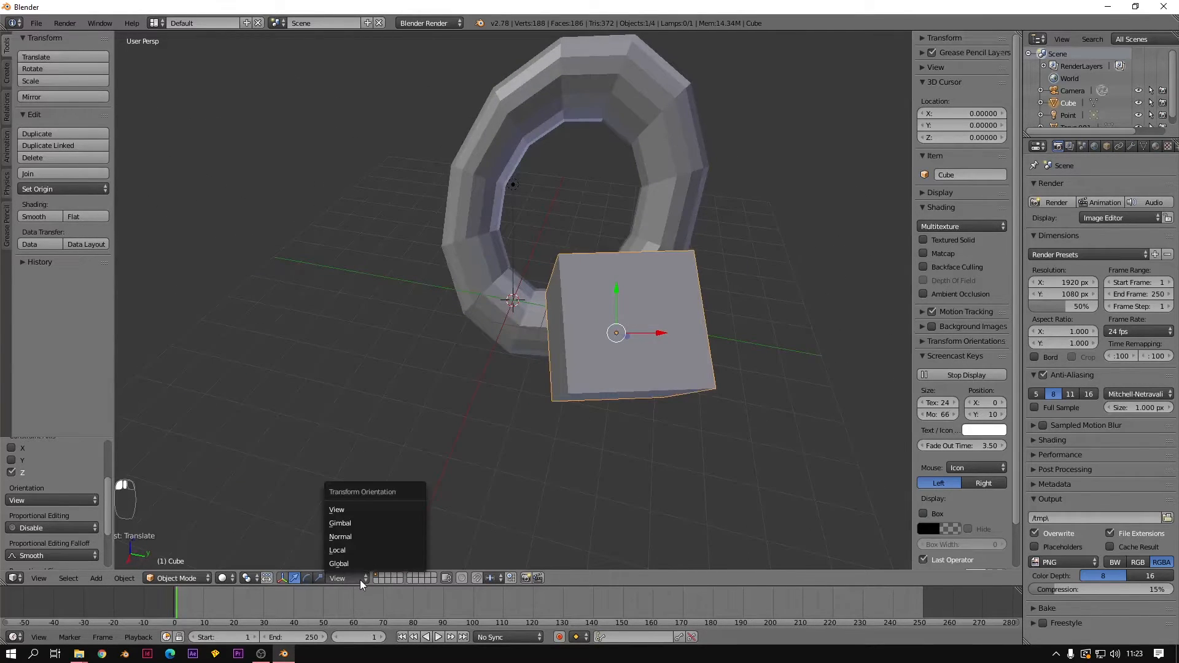
{"action": "left_click", "coordinate": [356, 568]}
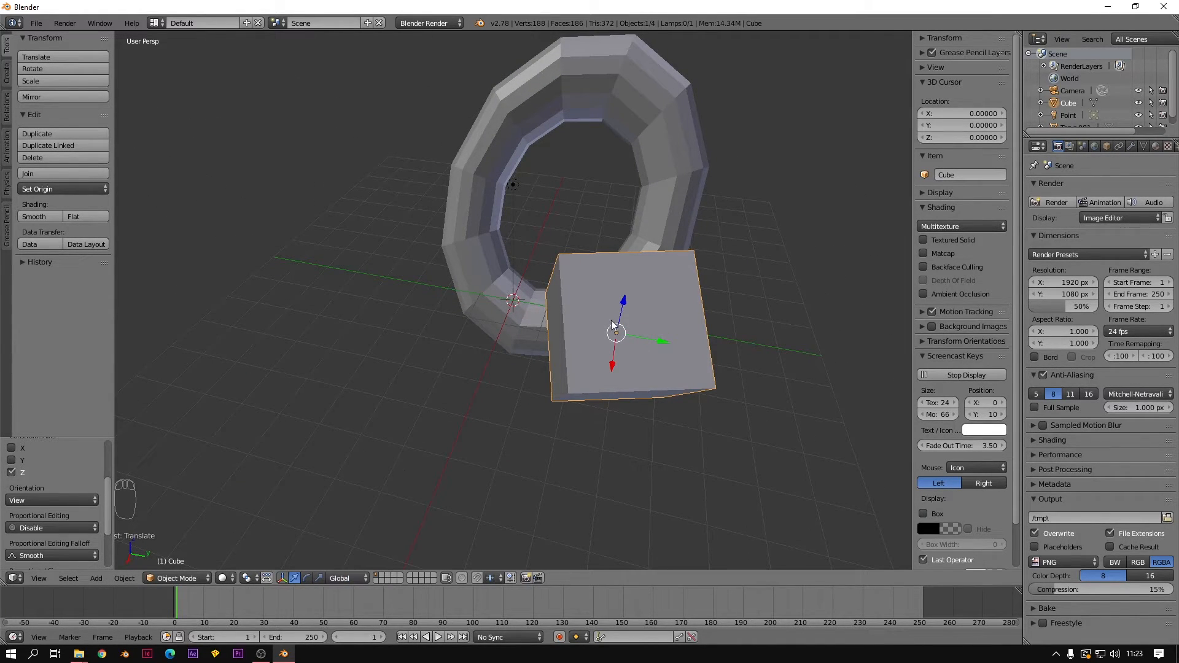
{"action": "middle_click_drag", "start_coordinate": [385, 536], "coordinate": [514, 356]}
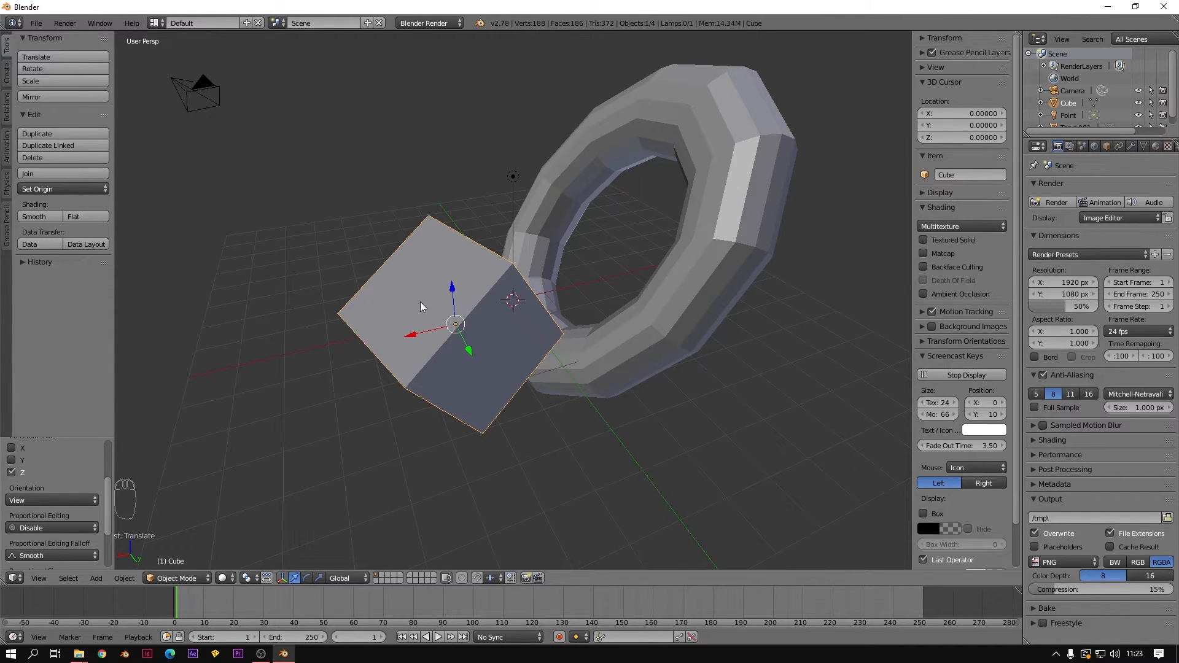
{"action": "middle_click_drag", "start_coordinate": [335, 342], "coordinate": [513, 127]}
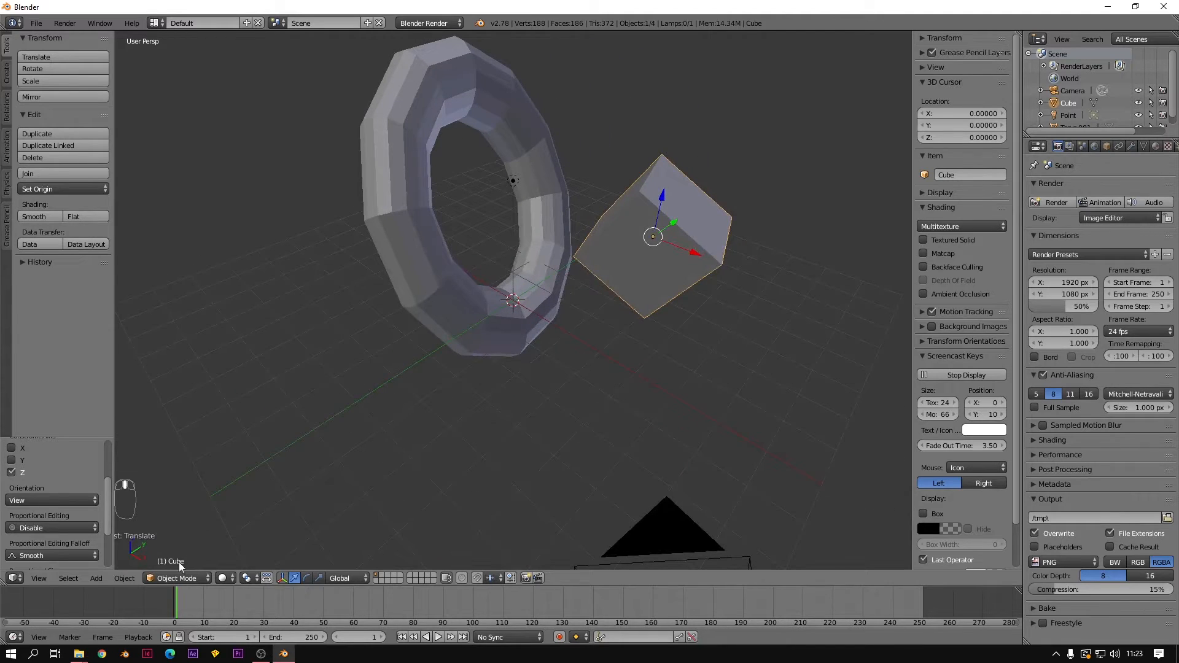
- Switch the cube back and forth between Object Mode and Edit Mode several times, ending in Edit Mode
{"action": "left_click", "coordinate": [190, 578]}
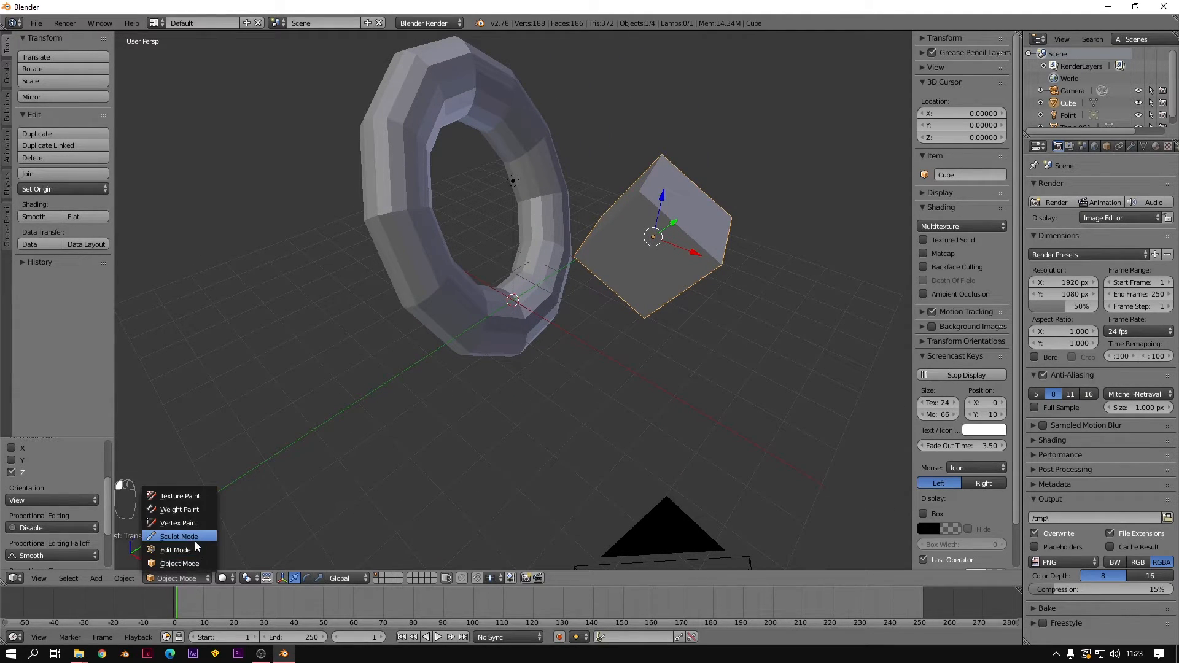
{"action": "right_click", "coordinate": [647, 235]}
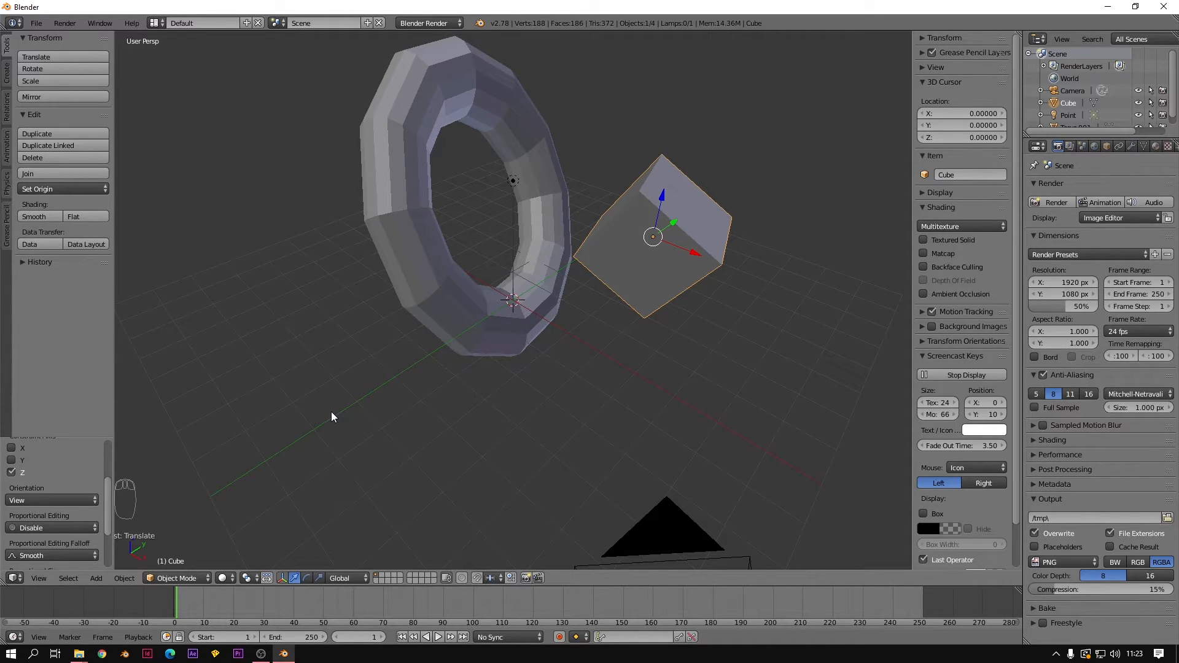
{"action": "key", "text": "Tab"}
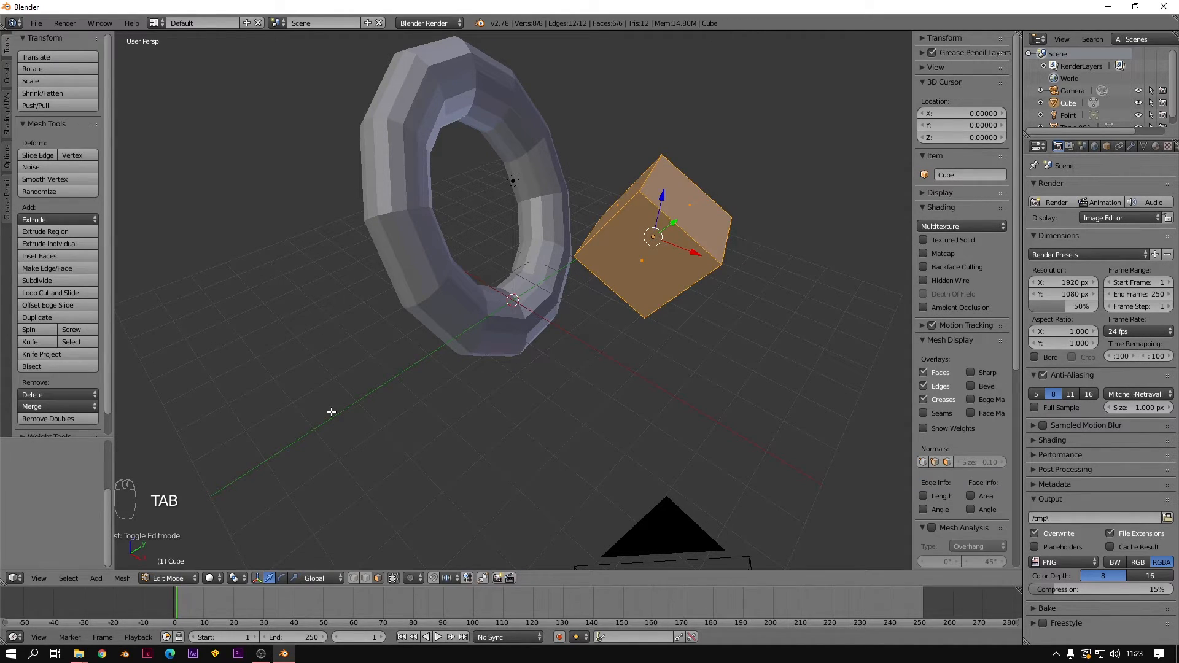
{"action": "key", "text": "Tab"}
{"action": "key", "text": "Tab"}
{"action": "key", "text": "Tab"}
{"action": "key", "text": "Tab"}
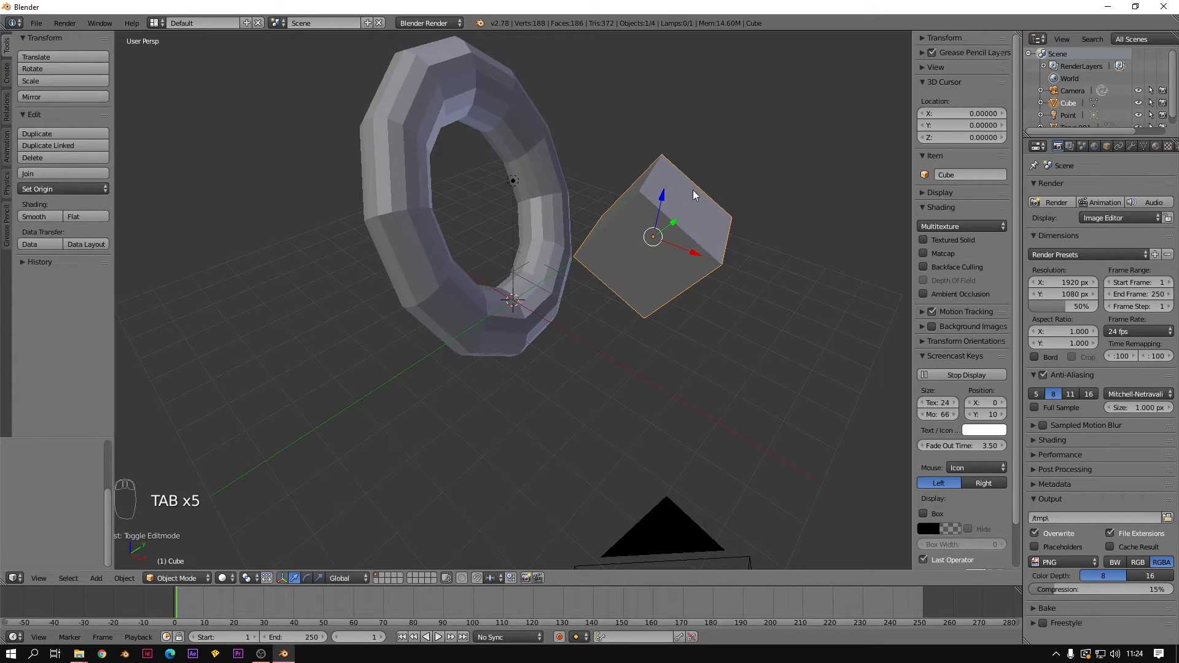
{"action": "key", "text": "Tab"}
{"action": "key", "text": "Tab"}
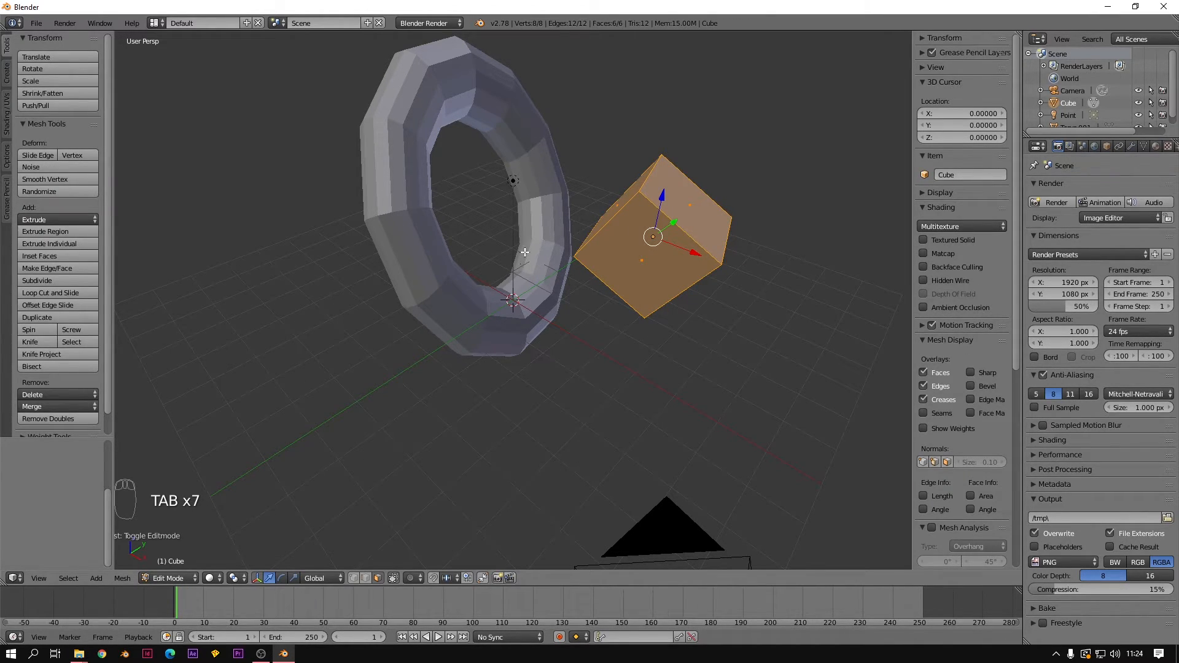
- Hide the tool shelf and the properties shelf, and return the cube to Object Mode
{"action": "key", "text": "n"}
{"action": "key", "text": "t"}
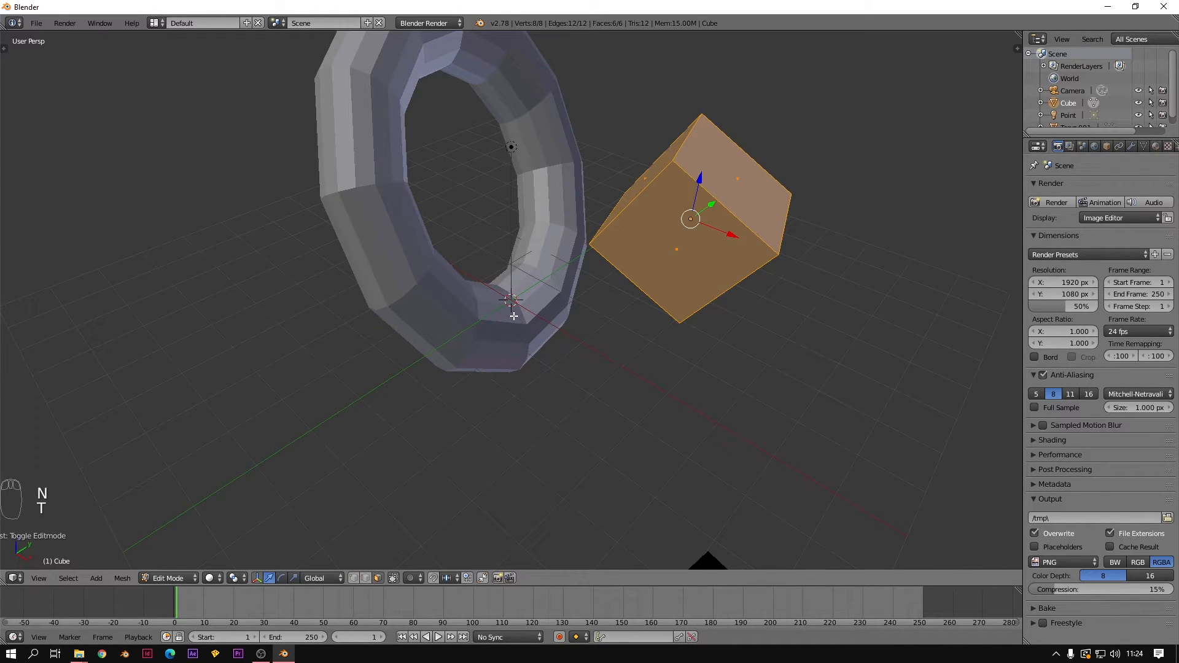
{"action": "middle_click_drag", "start_coordinate": [581, 374], "coordinate": [303, 459]}
{"action": "left_click", "coordinate": [182, 578]}
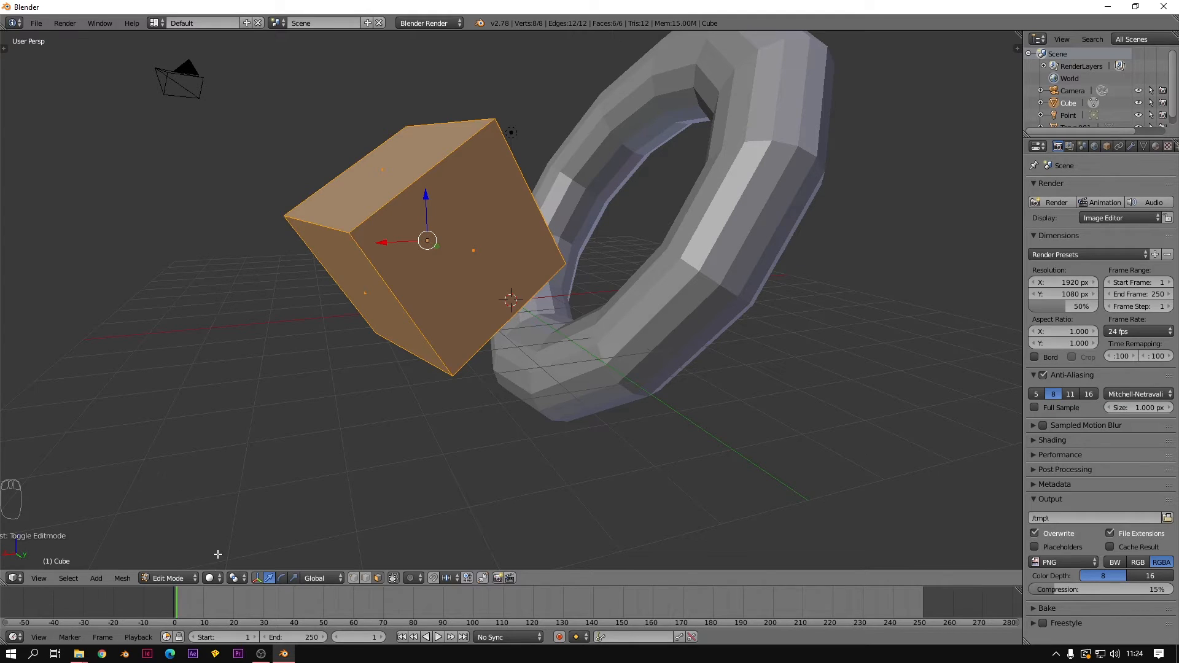
{"action": "middle_click_drag", "start_coordinate": [344, 466], "coordinate": [434, 376]}
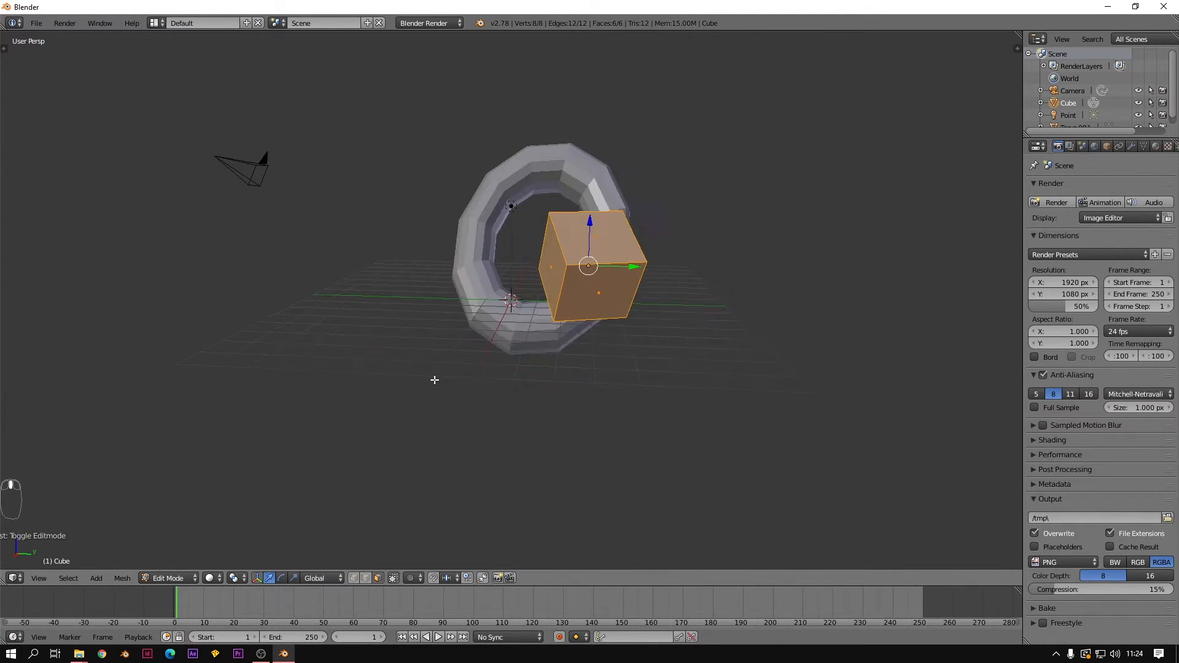
{"action": "key", "text": "Tab"}
- Choose Solid viewport shading and inspect the cube and torus up close
{"action": "middle_click_drag", "start_coordinate": [574, 341], "coordinate": [342, 429]}
{"action": "left_click", "coordinate": [224, 579]}
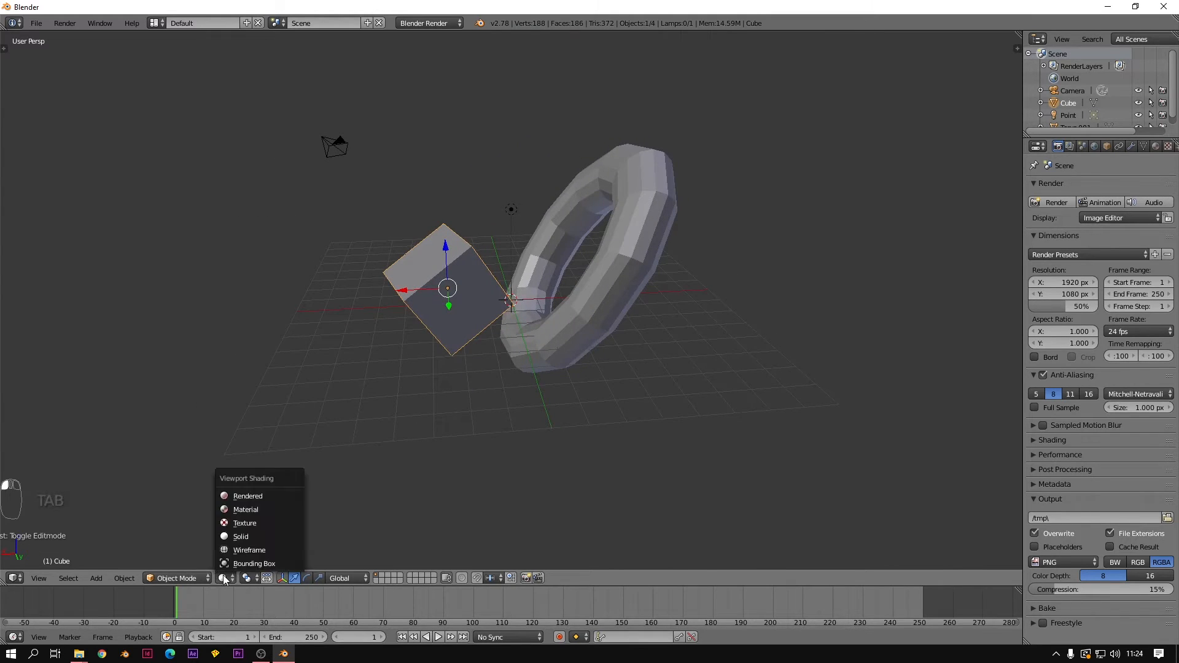
{"action": "left_click", "coordinate": [257, 536]}
{"action": "mouse_move", "coordinate": [326, 495]}
{"action": "middle_mouse_down"}
{"action": "mouse_move", "coordinate": [300, 342]}
{"action": "mouse_move", "coordinate": [703, 263]}
{"action": "middle_mouse_up"}
{"action": "scroll", "coordinate": [767, 240], "scroll_direction": "up", "scroll_amount": 3}
{"action": "middle_click_drag", "start_coordinate": [829, 214], "coordinate": [244, 522]}
{"action": "left_click", "coordinate": [223, 578]}
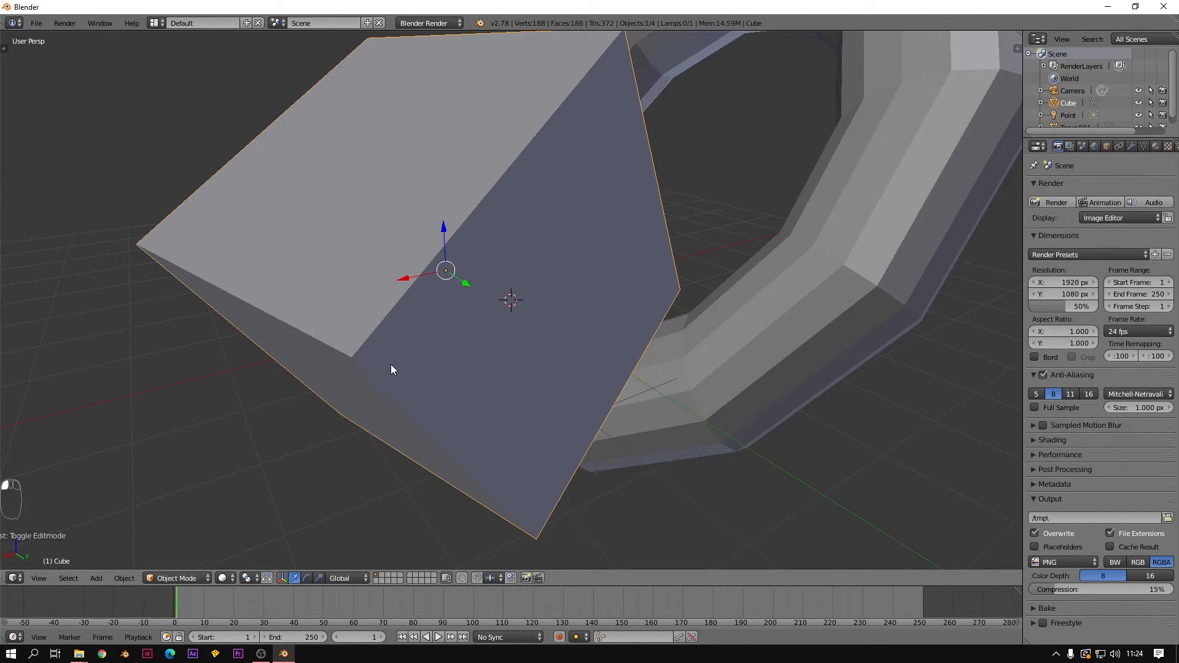
{"action": "scroll", "coordinate": [390, 360], "scroll_direction": "down", "scroll_amount": 5}
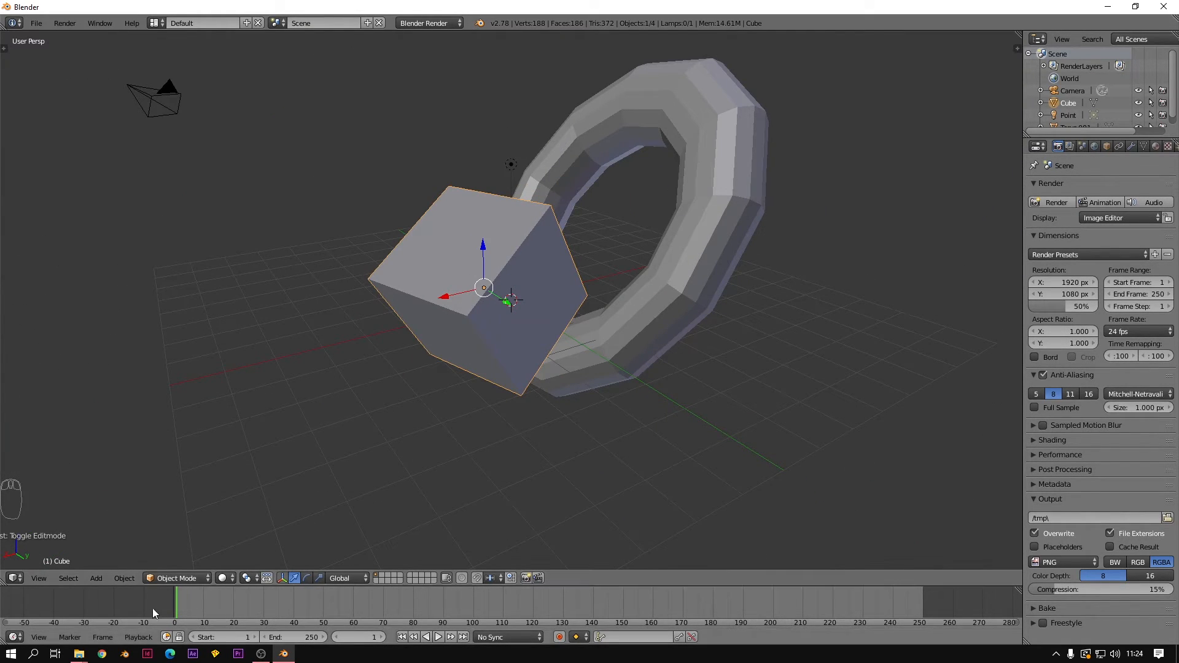
- Switch the viewport shading to Rendered and examine the lighting on the torus and cube from different angles
{"action": "left_click", "coordinate": [222, 578]}
{"action": "left_click", "coordinate": [252, 494]}
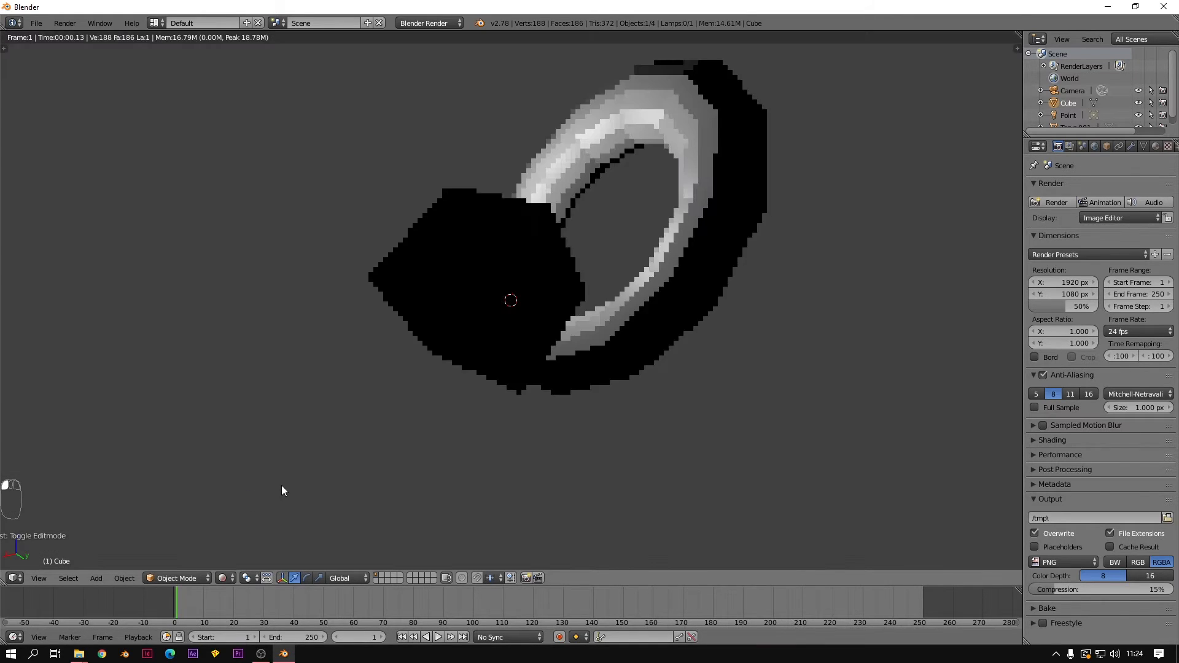
{"action": "middle_click_drag", "start_coordinate": [361, 271], "coordinate": [645, 76]}
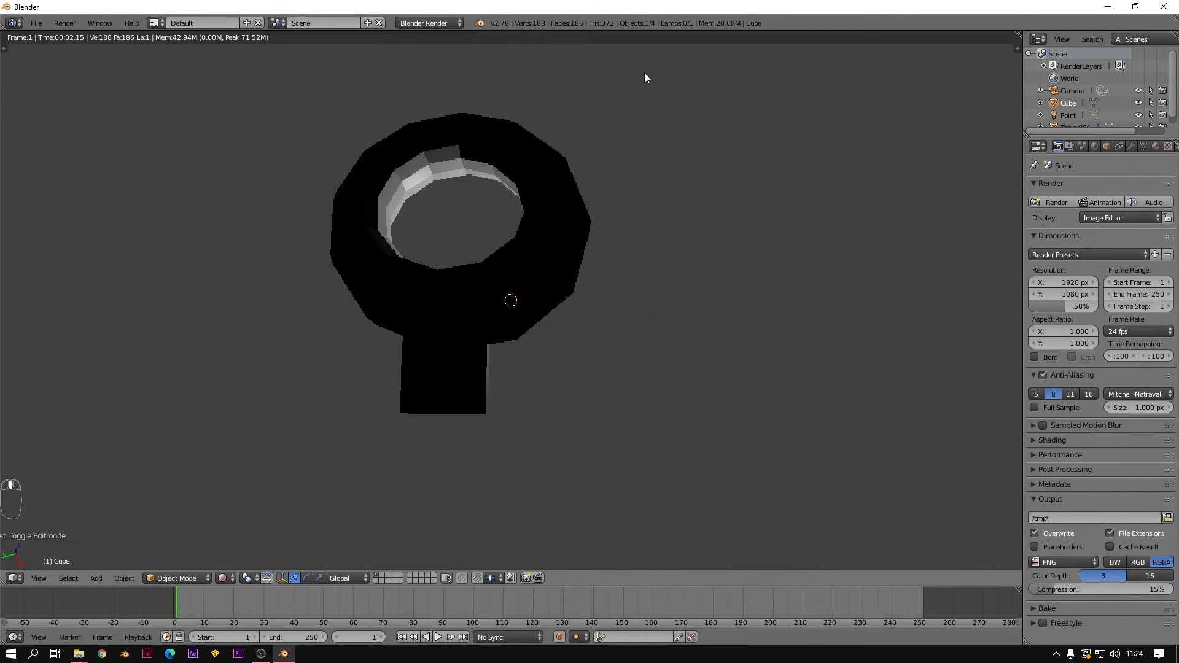
{"action": "middle_click_drag", "start_coordinate": [594, 239], "coordinate": [453, 254]}
{"action": "middle_click_drag", "start_coordinate": [717, 303], "coordinate": [697, 368]}
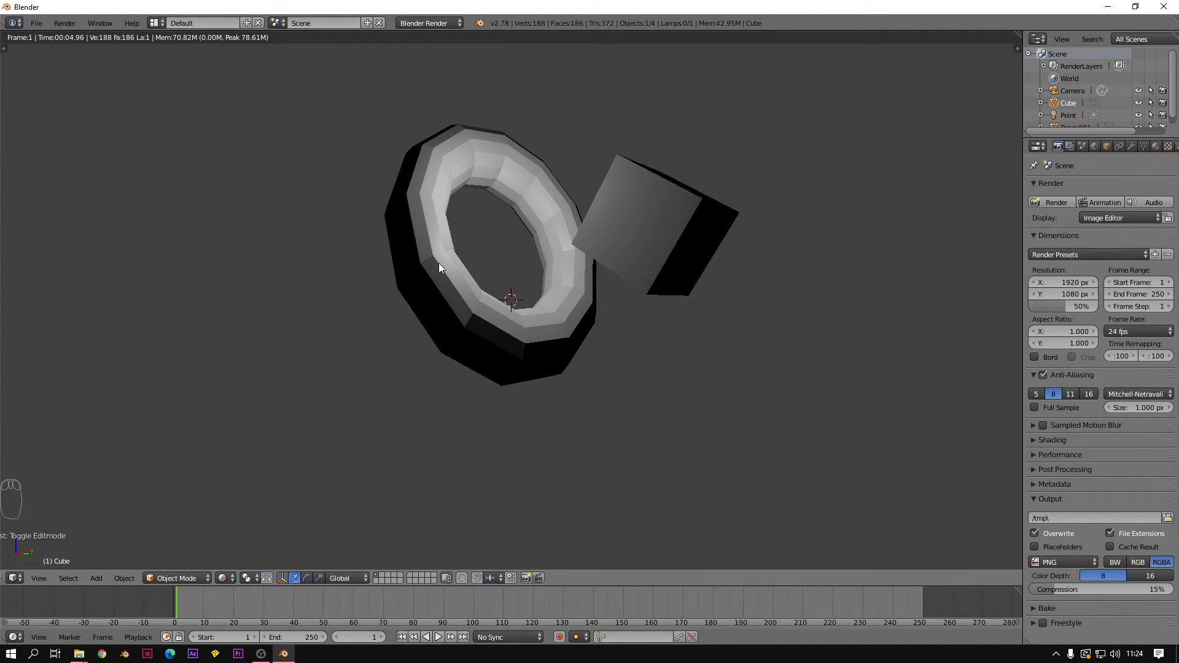
{"action": "middle_click_drag", "start_coordinate": [624, 253], "coordinate": [774, 200]}
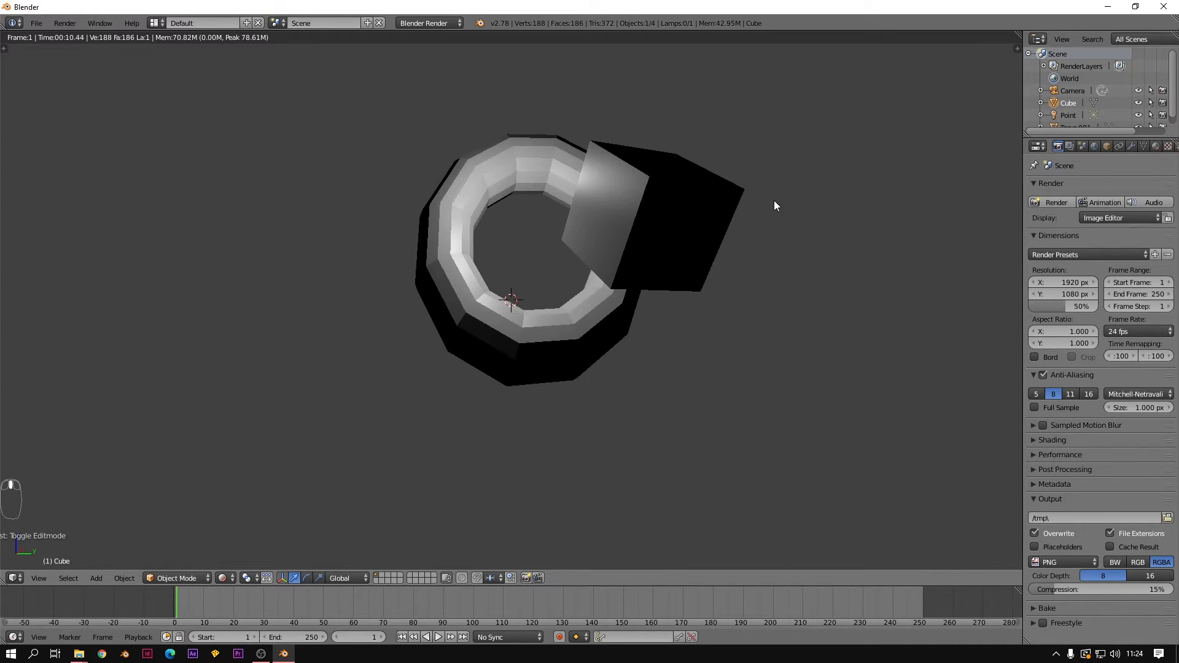
{"action": "left_click", "coordinate": [222, 578]}
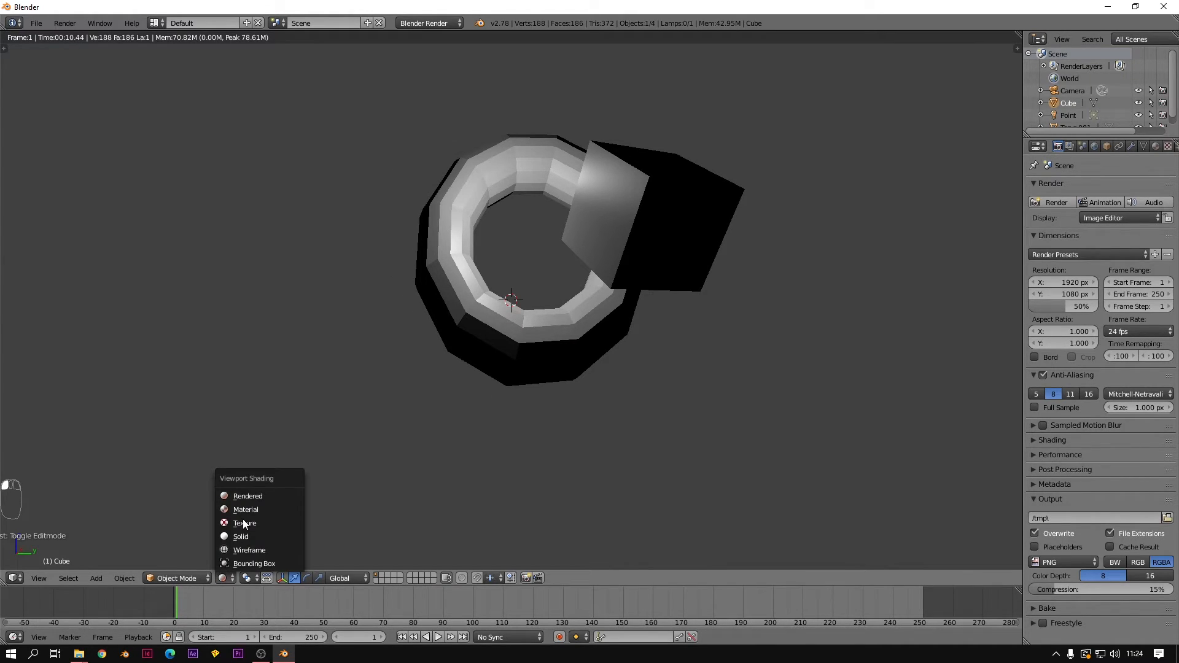
{"action": "mouse_move", "coordinate": [307, 343]}
{"action": "middle_mouse_down"}
{"action": "mouse_move", "coordinate": [334, 297]}
{"action": "mouse_move", "coordinate": [437, 297]}
{"action": "mouse_move", "coordinate": [338, 285]}
{"action": "mouse_move", "coordinate": [439, 278]}
{"action": "middle_mouse_up"}
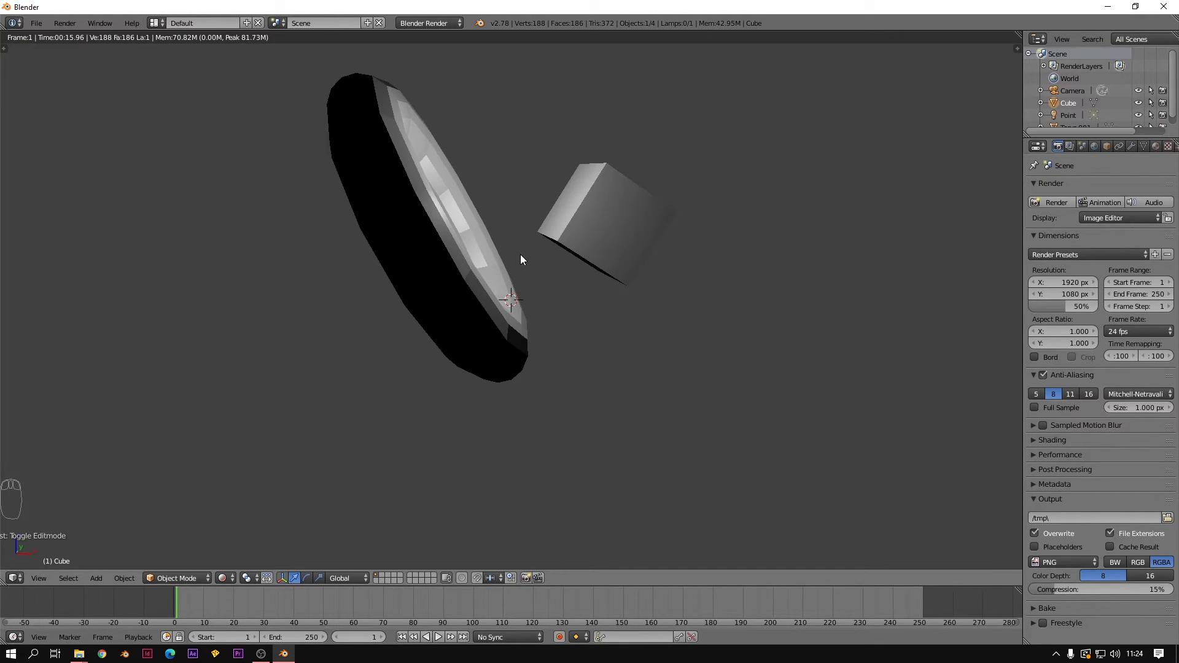
{"action": "middle_click_drag", "start_coordinate": [521, 254], "coordinate": [561, 334]}
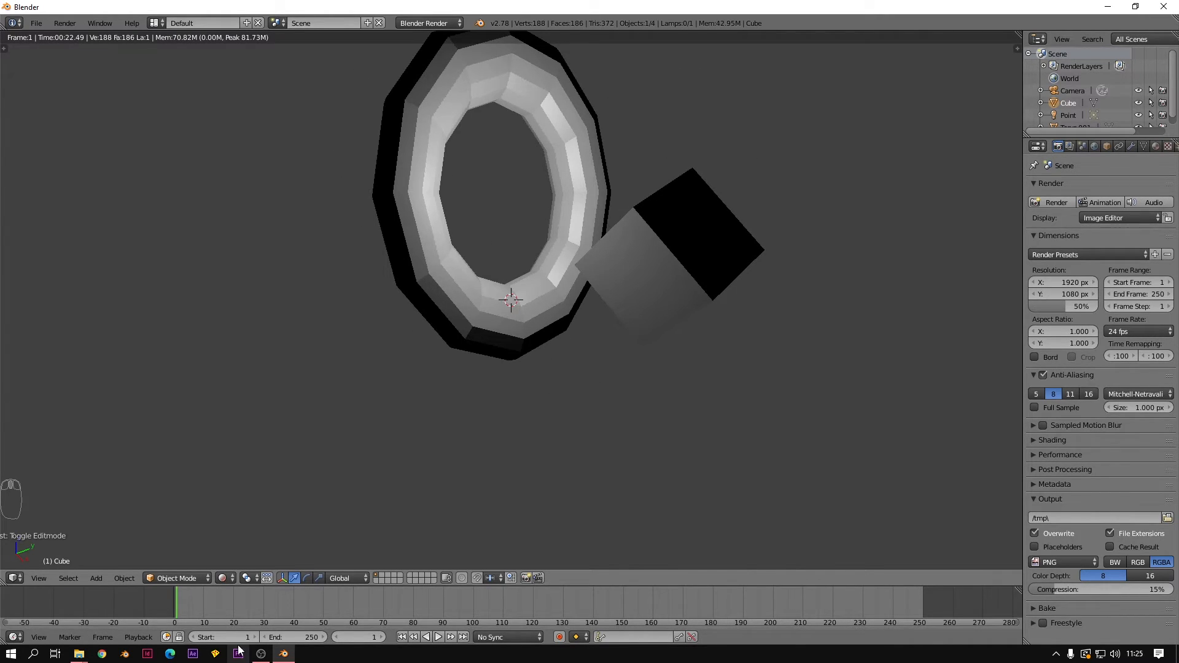
- Switch the viewport shading to Material and view the torus and cube from another angle
{"action": "left_click", "coordinate": [230, 578]}
{"action": "left_click", "coordinate": [252, 509]}
{"action": "mouse_move", "coordinate": [552, 245]}
{"action": "middle_mouse_down"}
{"action": "mouse_move", "coordinate": [498, 321]}
{"action": "mouse_move", "coordinate": [630, 354]}
{"action": "mouse_move", "coordinate": [820, 331]}
{"action": "mouse_move", "coordinate": [528, 417]}
{"action": "middle_mouse_up"}
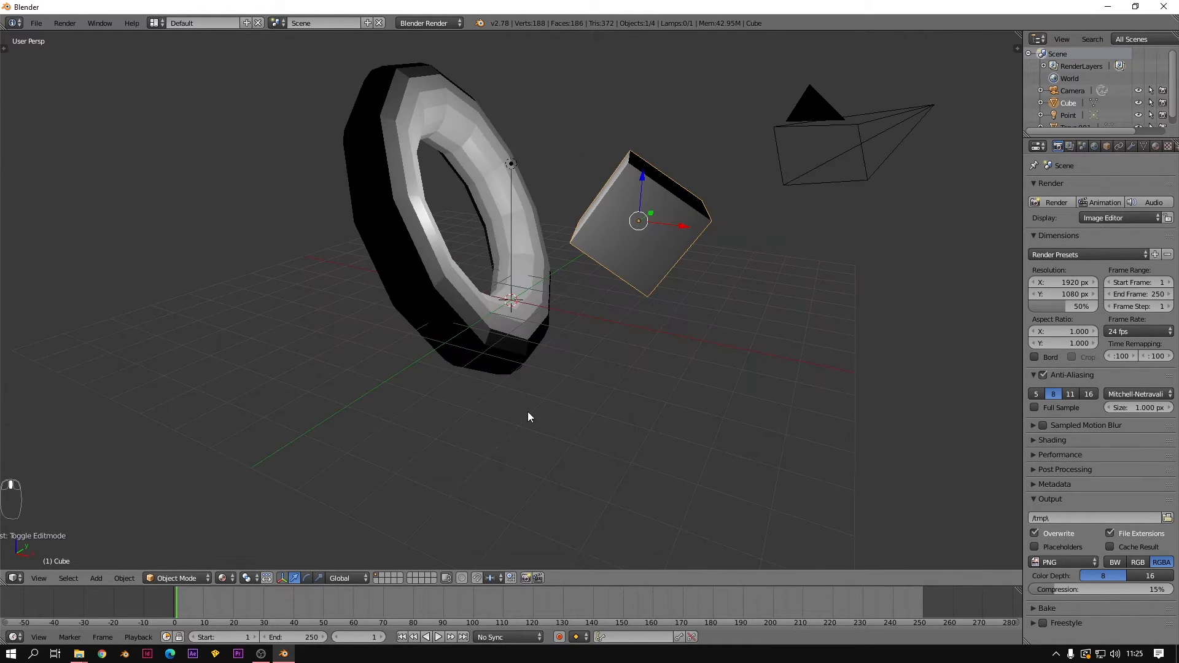
- Display the objects as Bounding Box and return the viewport shading to Solid
{"action": "left_click", "coordinate": [227, 580]}
{"action": "left_click", "coordinate": [237, 564]}
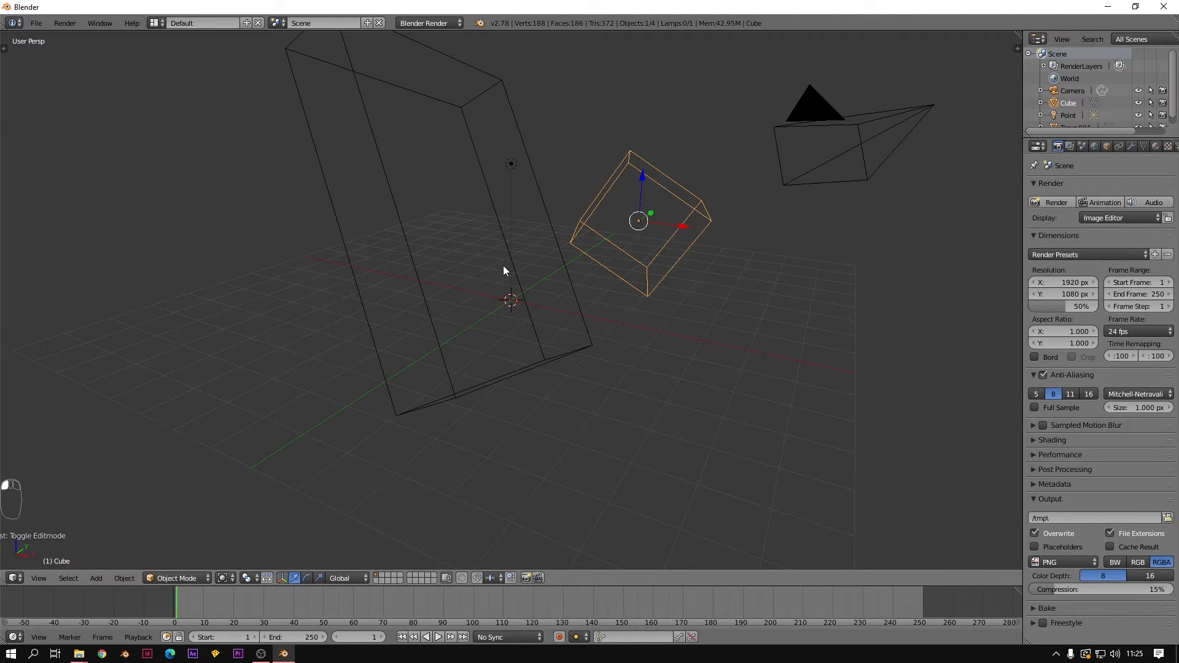
{"action": "left_click", "coordinate": [228, 579]}
{"action": "left_click", "coordinate": [245, 532]}
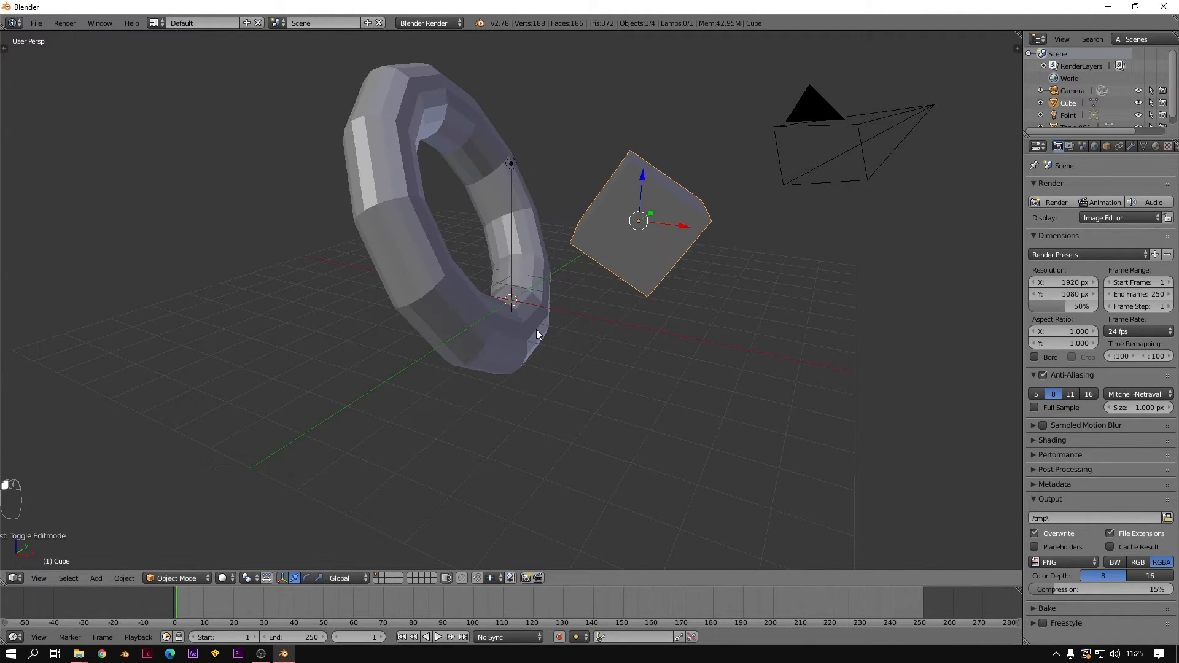
- Toggle the viewport repeatedly between Solid and Wireframe shading
{"action": "key", "text": "z"}
{"action": "key", "text": "z"}
{"action": "key", "text": "z"}
{"action": "key", "text": "z"}
{"action": "key", "text": "z"}
- Toggle the viewport to Rendered shading and back to Solid
{"action": "left_click", "coordinate": [226, 578]}
{"action": "key", "text": "shift+z"}
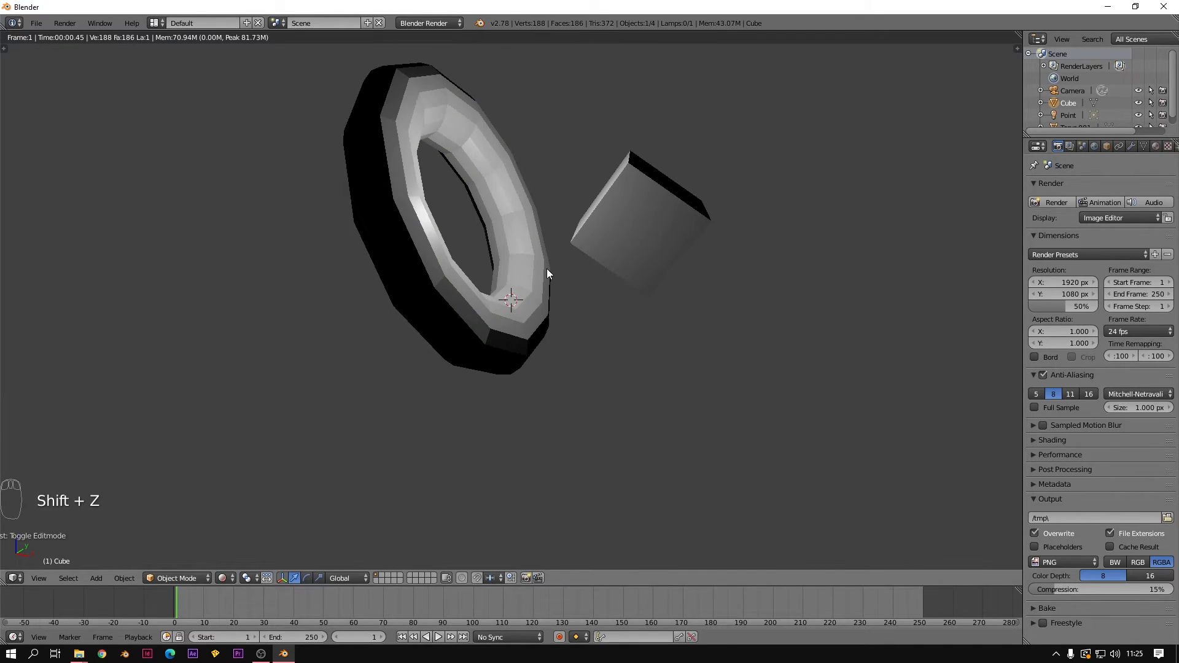
{"action": "key", "text": "shift+z"}
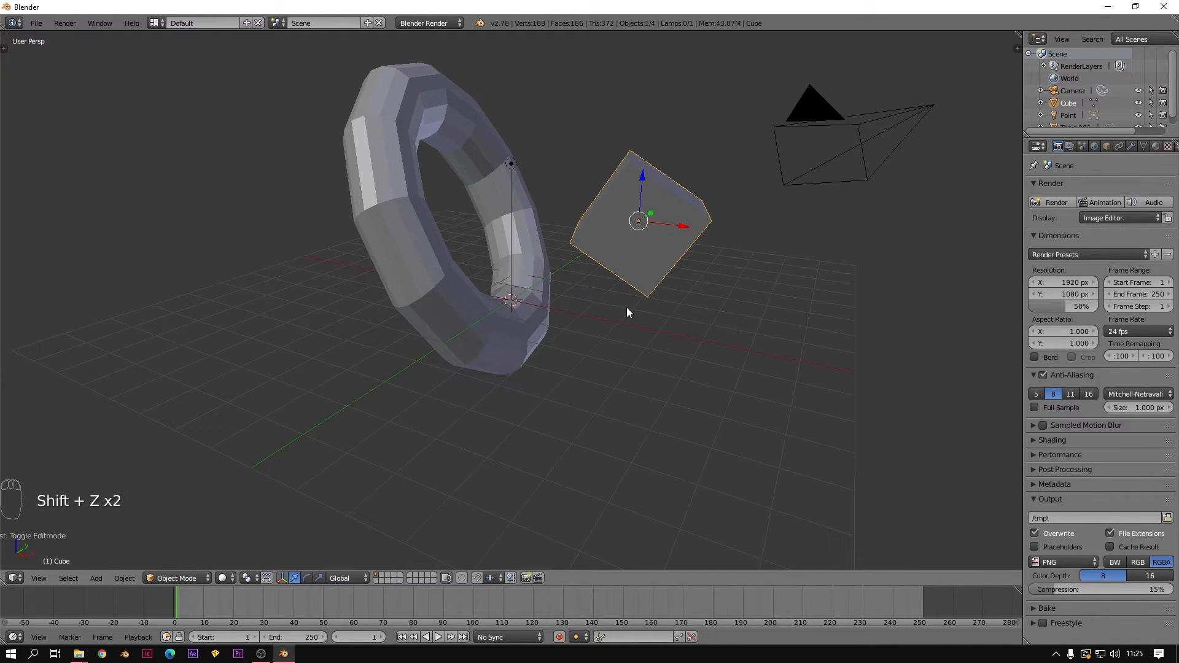
- Undo the last six actions, including the cube's move along the view axis
{"action": "key", "text": "ctrl+z"}
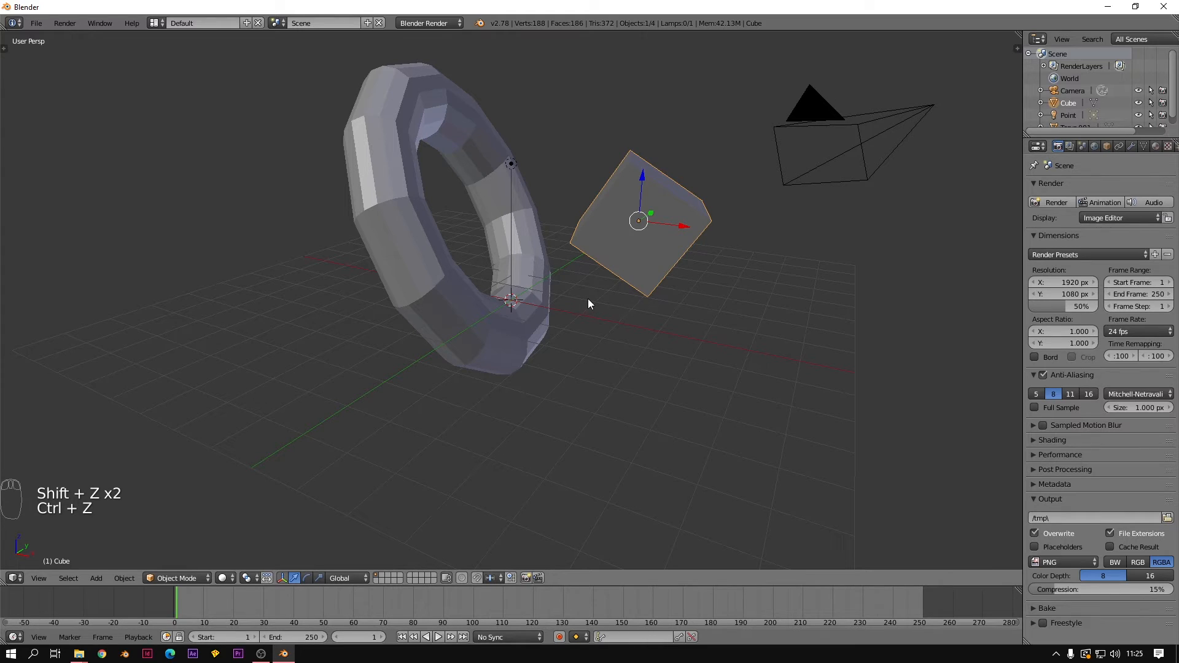
{"action": "key", "text": "ctrl+z"}
{"action": "key", "text": "ctrl+z"}
{"action": "key", "text": "ctrl+z"}
{"action": "key", "text": "ctrl+z"}
{"action": "key", "text": "ctrl+z"}
{"action": "middle_click_drag", "start_coordinate": [487, 429], "coordinate": [377, 334]}
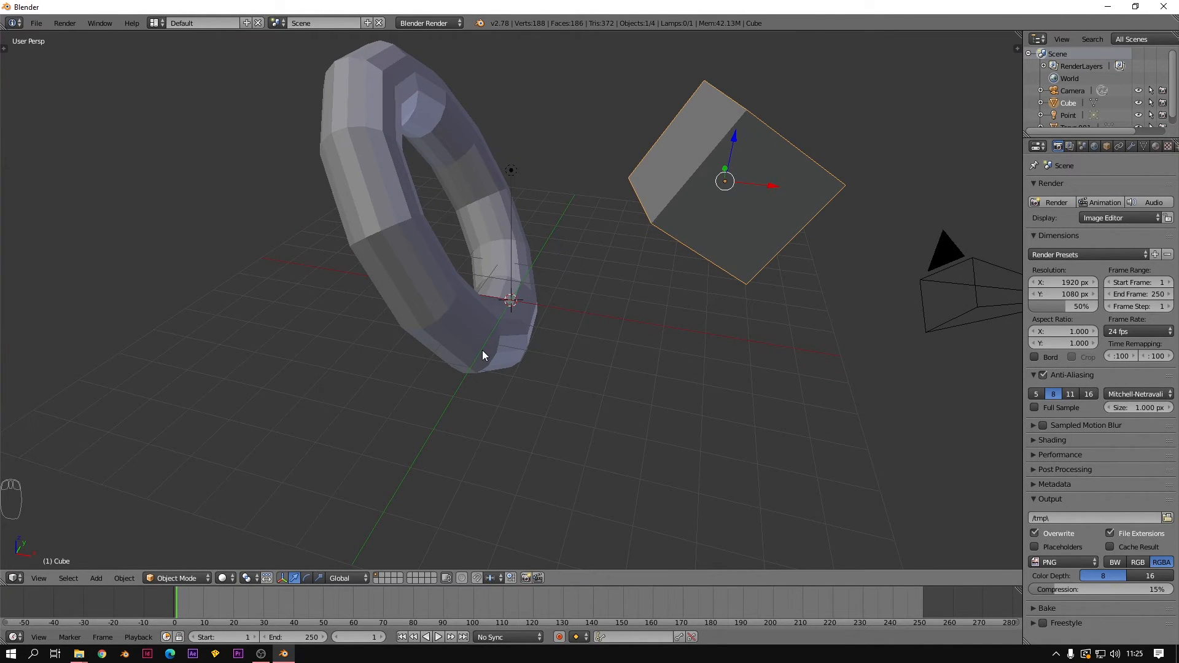
- Show the torus and cube with Material viewport shading, and change the shading to Texture for comparison
{"action": "left_click", "coordinate": [223, 578]}
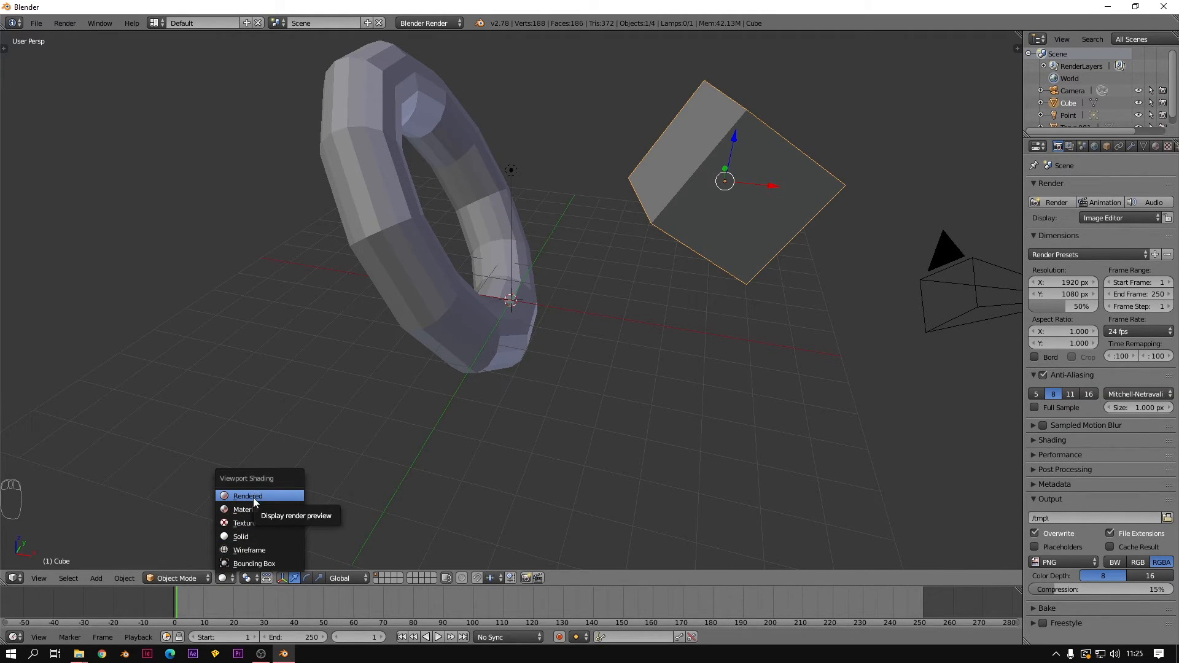
{"action": "left_click", "coordinate": [270, 509]}
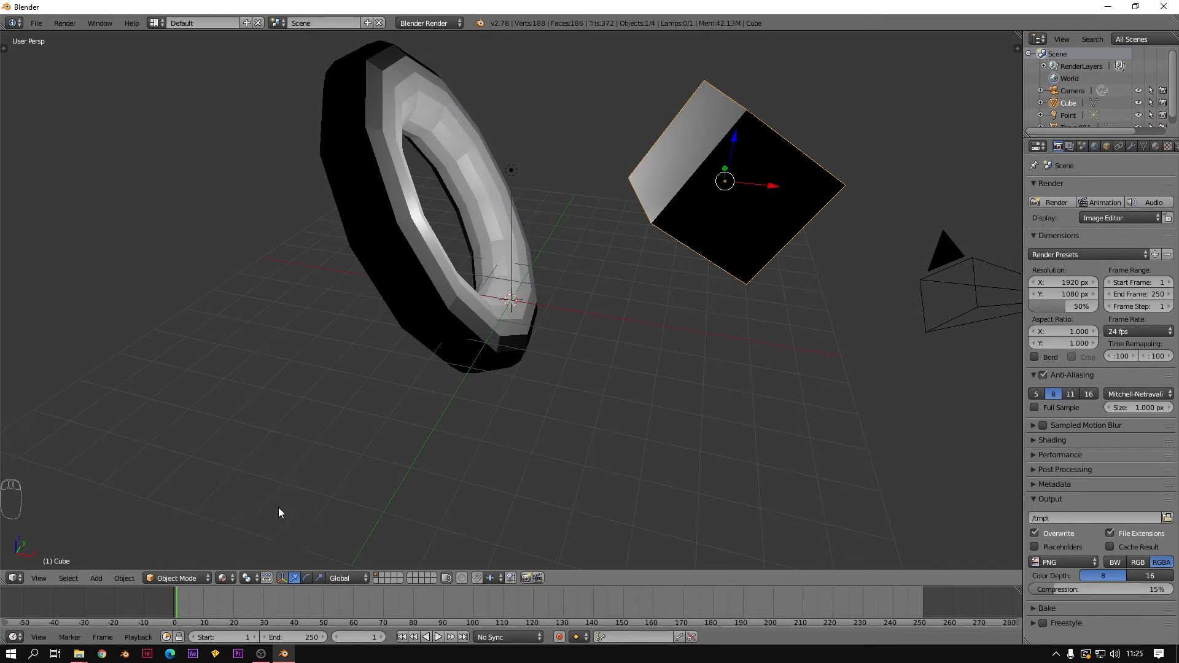
{"action": "middle_click_drag", "start_coordinate": [437, 101], "coordinate": [676, 178]}
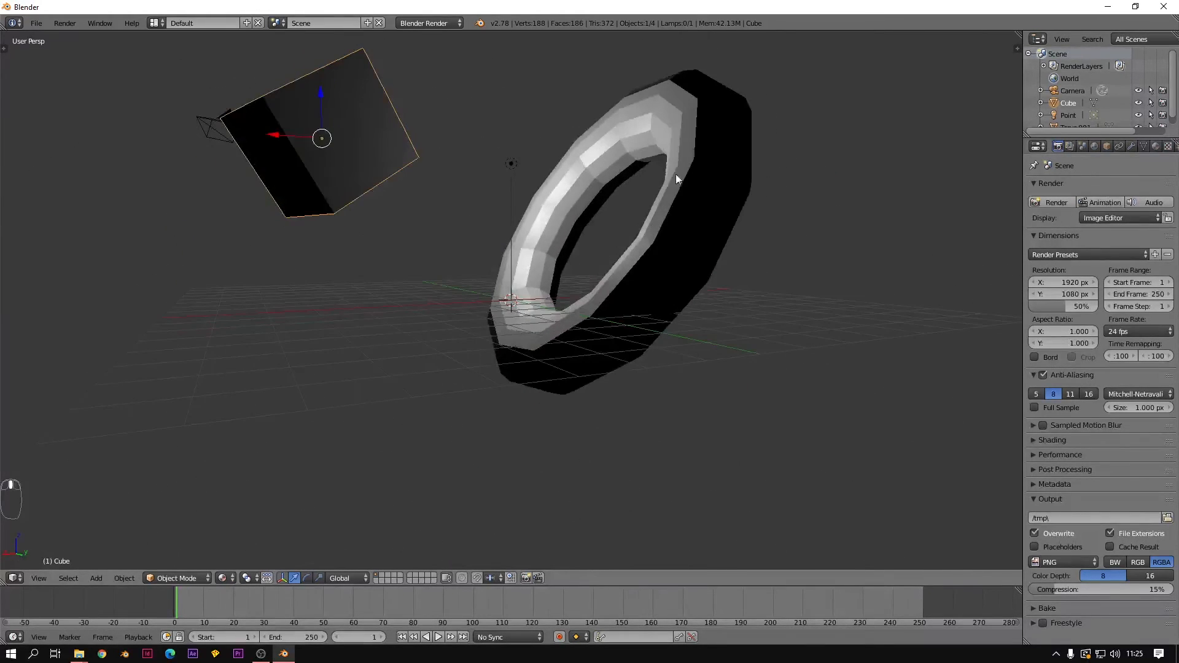
{"action": "left_click", "coordinate": [232, 578]}
{"action": "left_click", "coordinate": [251, 523]}
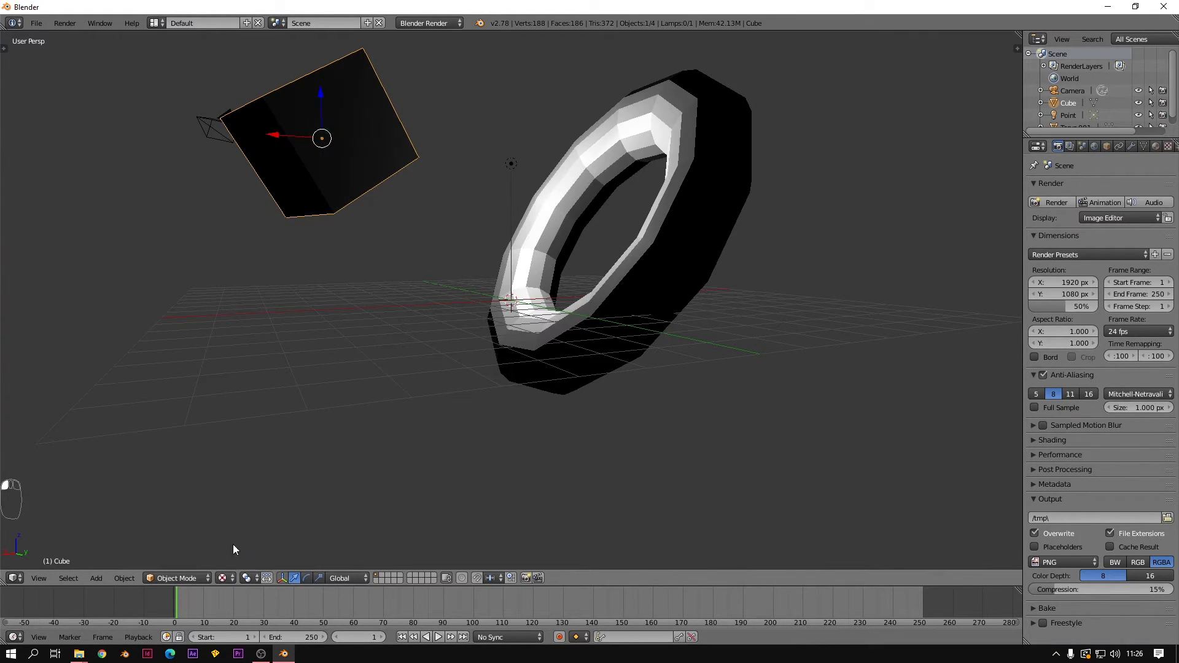
- Switch the viewport through further shading modes and compare the torus and cube from several angles
{"action": "left_click", "coordinate": [222, 577]}
{"action": "left_click", "coordinate": [244, 536]}
{"action": "left_click", "coordinate": [227, 579]}
{"action": "left_click", "coordinate": [240, 554]}
{"action": "left_click", "coordinate": [233, 578]}
{"action": "left_click", "coordinate": [234, 562]}
{"action": "middle_click_drag", "start_coordinate": [388, 323], "coordinate": [429, 329]}
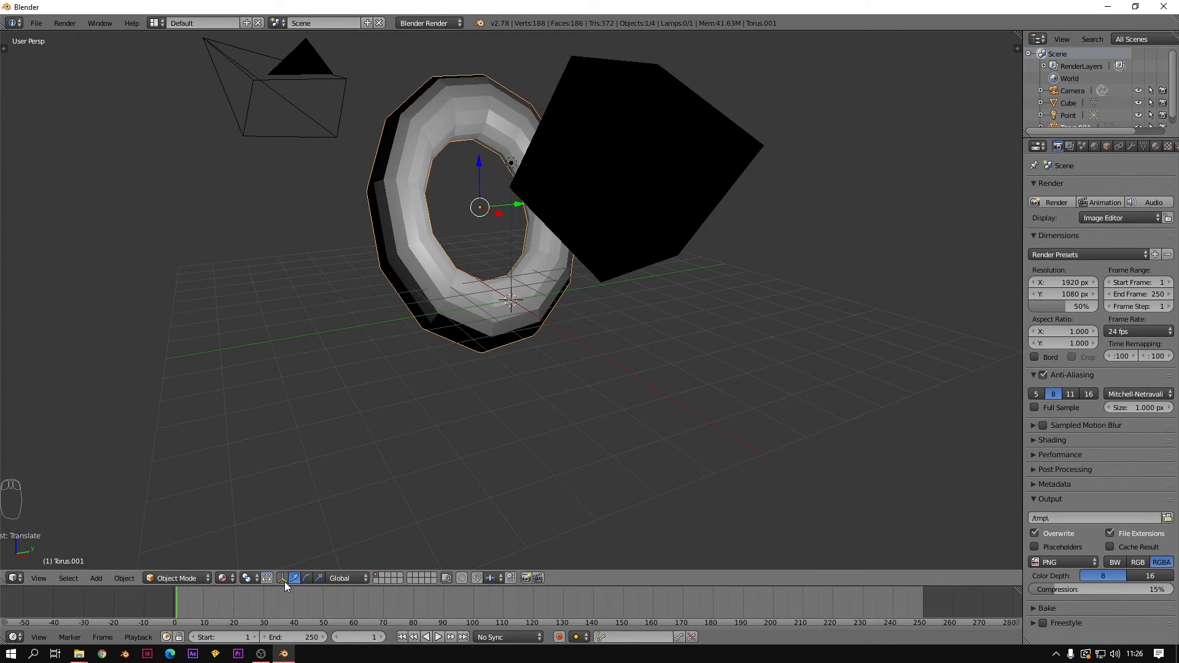
{"action": "middle_click_drag", "start_coordinate": [471, 307], "coordinate": [294, 273]}
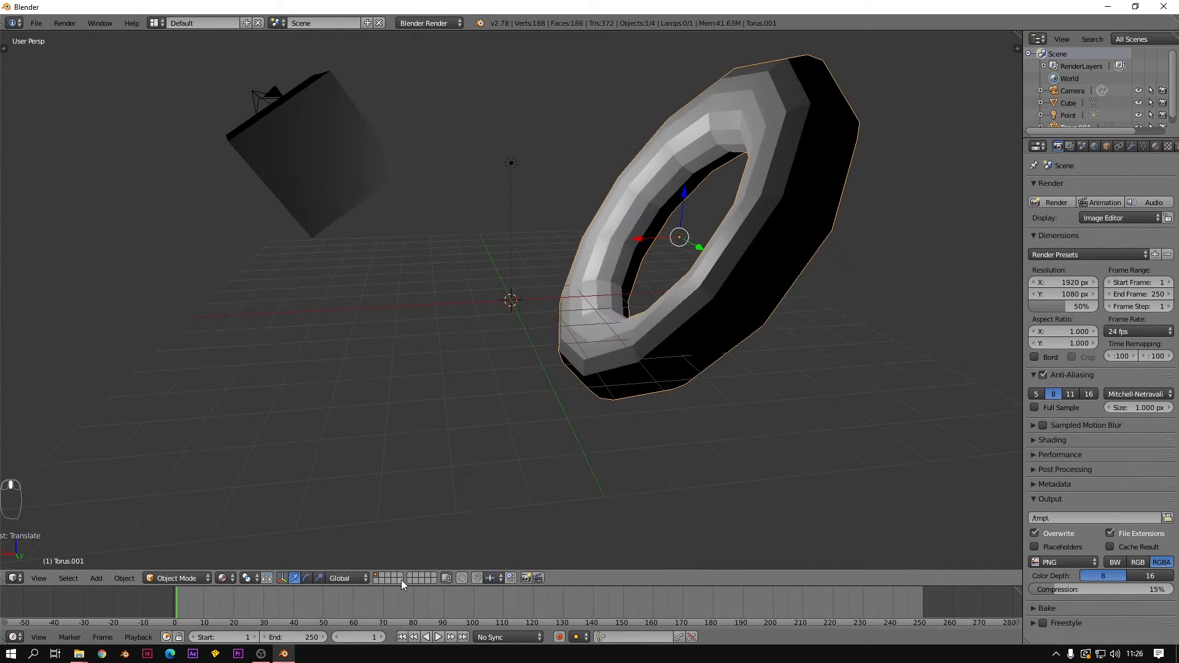
- Select the cube, switch between scene layers 1 and 2, and leave layer 2 displayed
{"action": "right_click", "coordinate": [340, 132]}
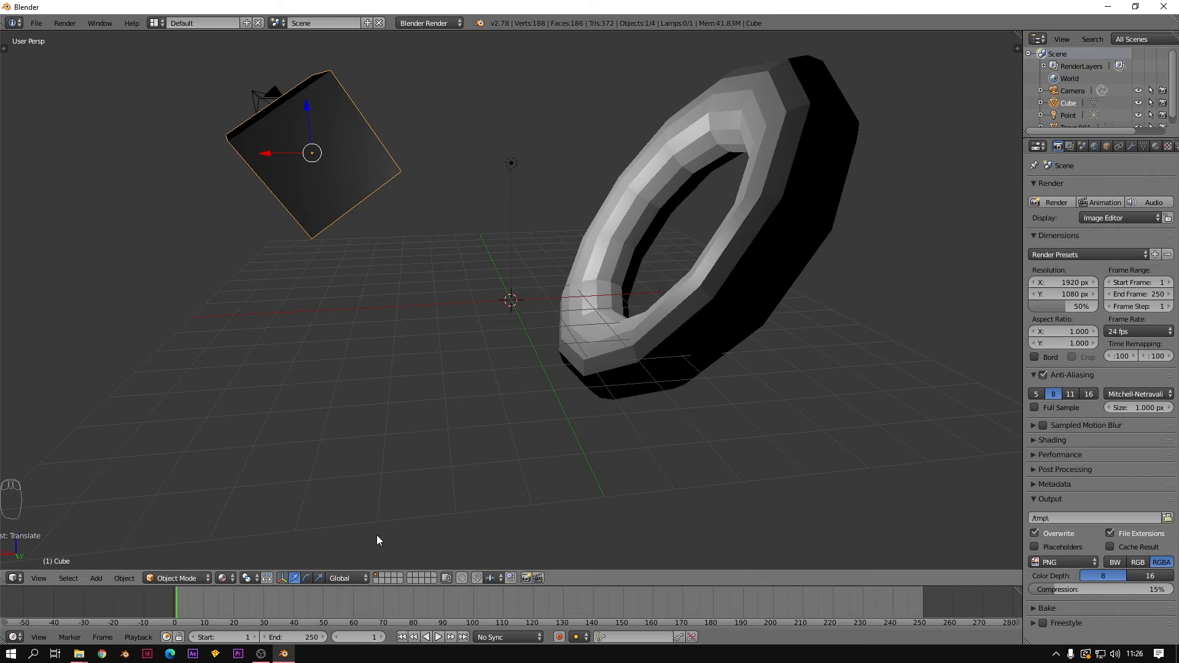
{"action": "left_click", "coordinate": [382, 576]}
{"action": "left_click", "coordinate": [377, 575]}
{"action": "left_click", "coordinate": [383, 576]}
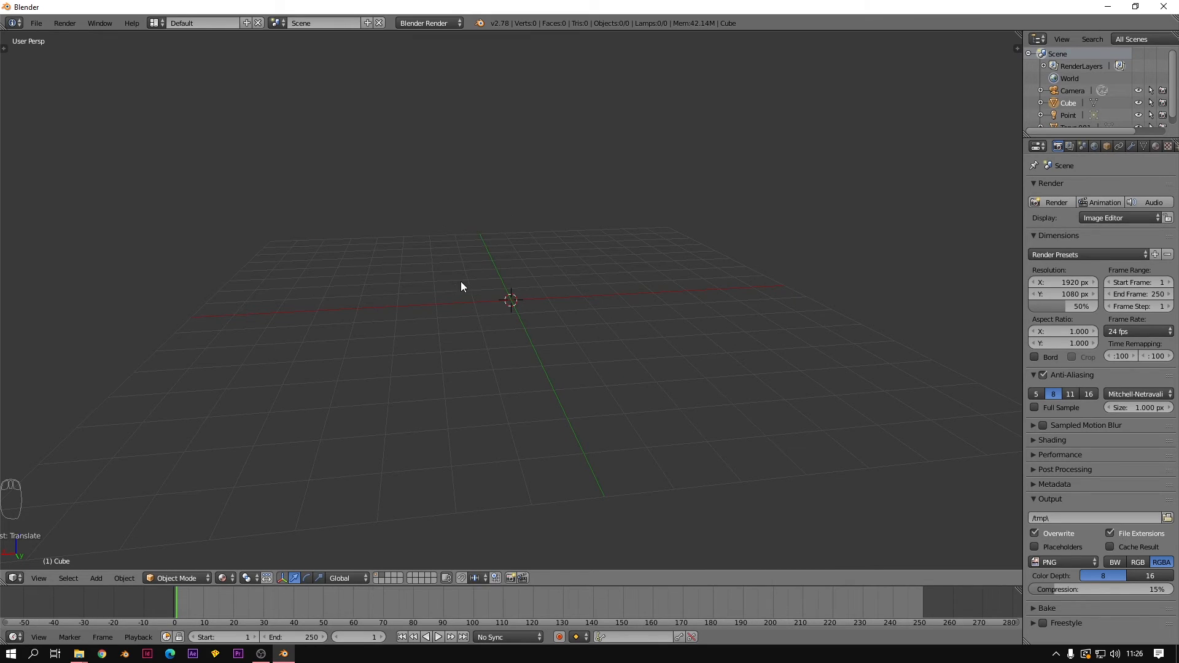
- Add a plane mesh on layer 2
{"action": "key", "text": "shift+a"}
{"action": "mouse_move", "coordinate": [439, 287]}
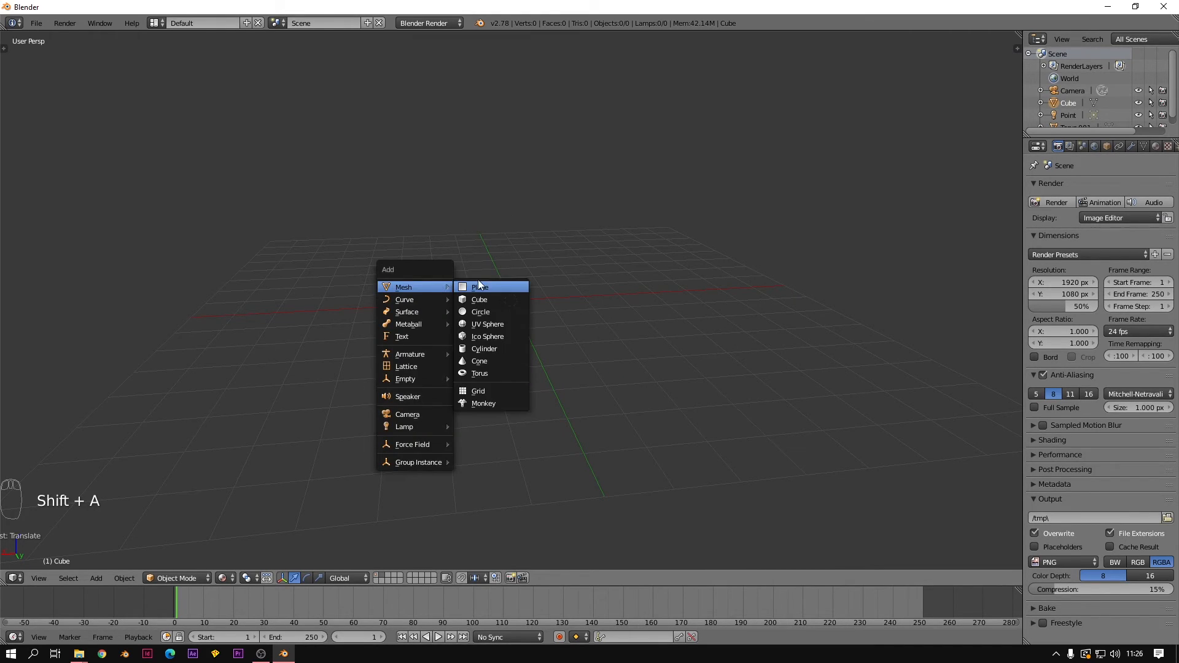
{"action": "left_click", "coordinate": [480, 288]}
{"action": "middle_click_drag", "start_coordinate": [517, 263], "coordinate": [625, 319]}
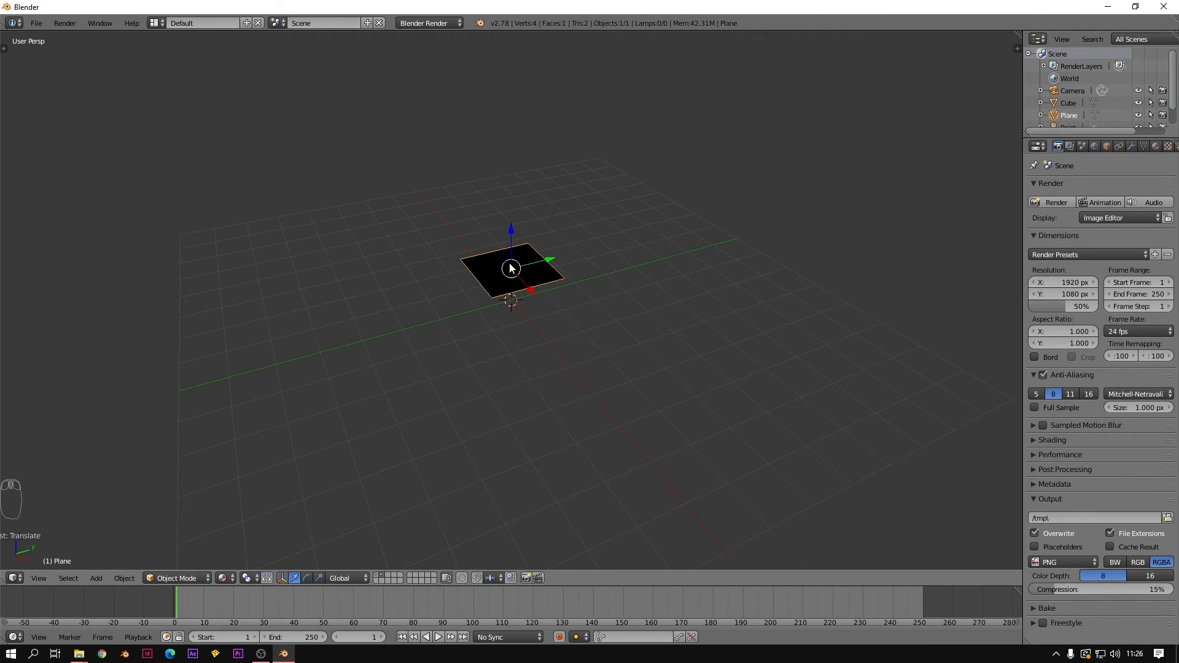
{"action": "middle_click_drag", "start_coordinate": [499, 275], "coordinate": [469, 257]}
- Add a Point lamp on layer 2 and raise it above the plane along the Z axis
{"action": "key", "text": "shift+a"}
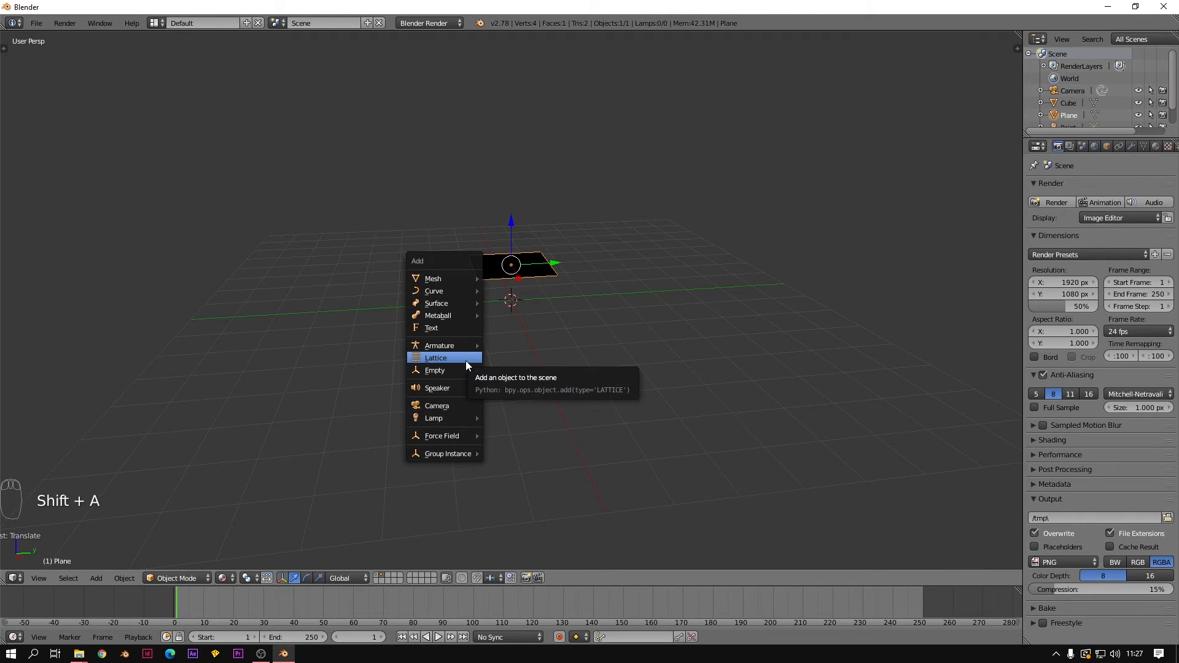
{"action": "mouse_move", "coordinate": [480, 419]}
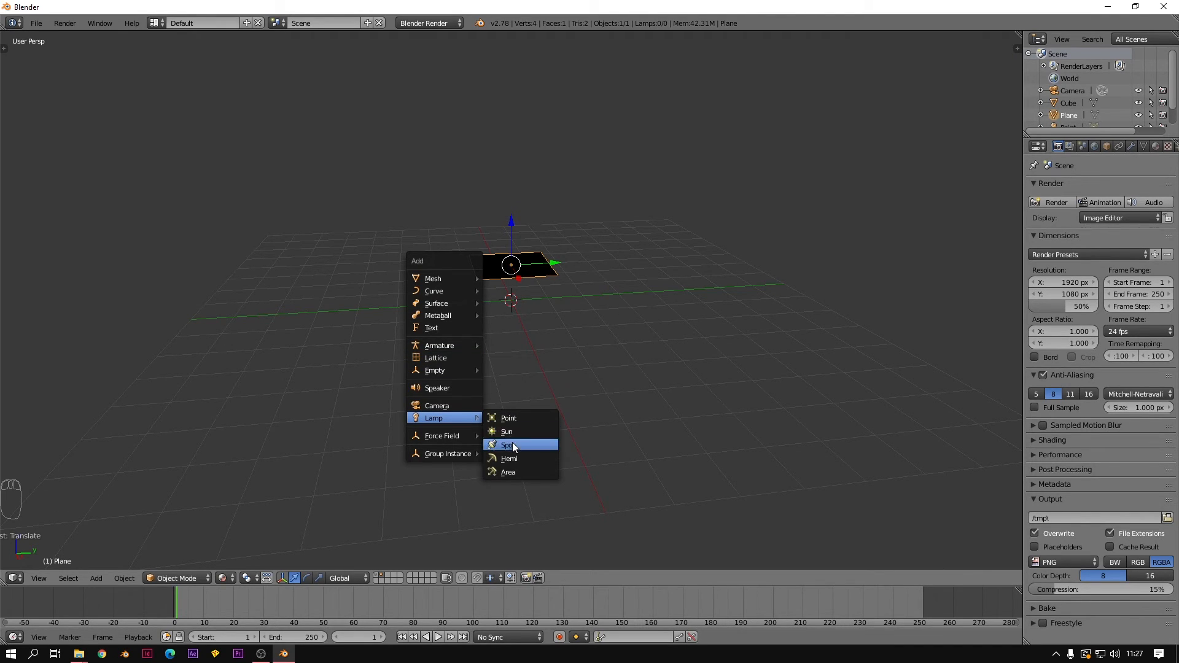
{"action": "left_click", "coordinate": [521, 414]}
{"action": "left_click_drag", "start_coordinate": [511, 259], "coordinate": [515, 128]}
{"action": "middle_click_drag", "start_coordinate": [377, 308], "coordinate": [496, 264]}
- Toggle the viewport between Wireframe and Solid shading, ending in Solid
{"action": "key", "text": "z"}
{"action": "key", "text": "z"}
{"action": "key", "text": "z"}
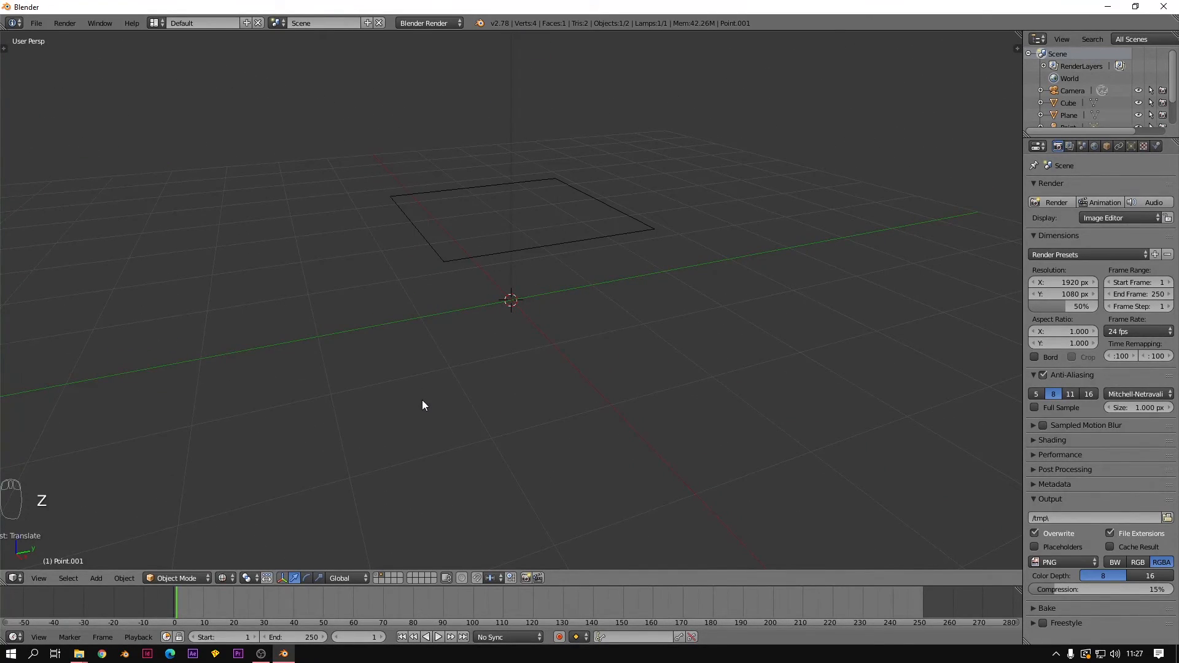
{"action": "mouse_move", "coordinate": [422, 400]}
{"action": "middle_mouse_down"}
{"action": "mouse_move", "coordinate": [331, 371]}
{"action": "mouse_move", "coordinate": [407, 386]}
{"action": "middle_mouse_up"}
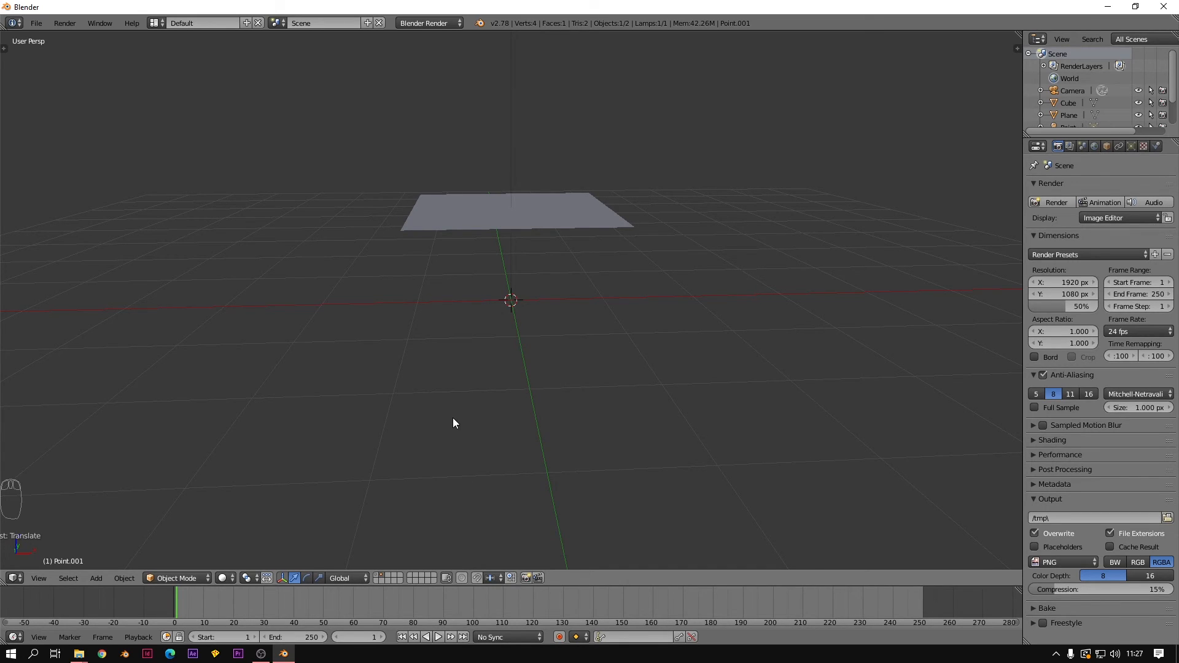
- Display the scene layers one after another, switching repeatedly among layers 1 to 5 and finally going through layers 1 to 10
{"action": "key", "text": "1"}
{"action": "key", "text": "2"}
{"action": "key", "text": "1"}
{"action": "key", "text": "2"}
{"action": "key", "text": "3"}
{"action": "key", "text": "4"}
{"action": "key", "text": "5"}
{"action": "key", "text": "1"}
{"action": "key", "text": "2"}
{"action": "key", "text": "3"}
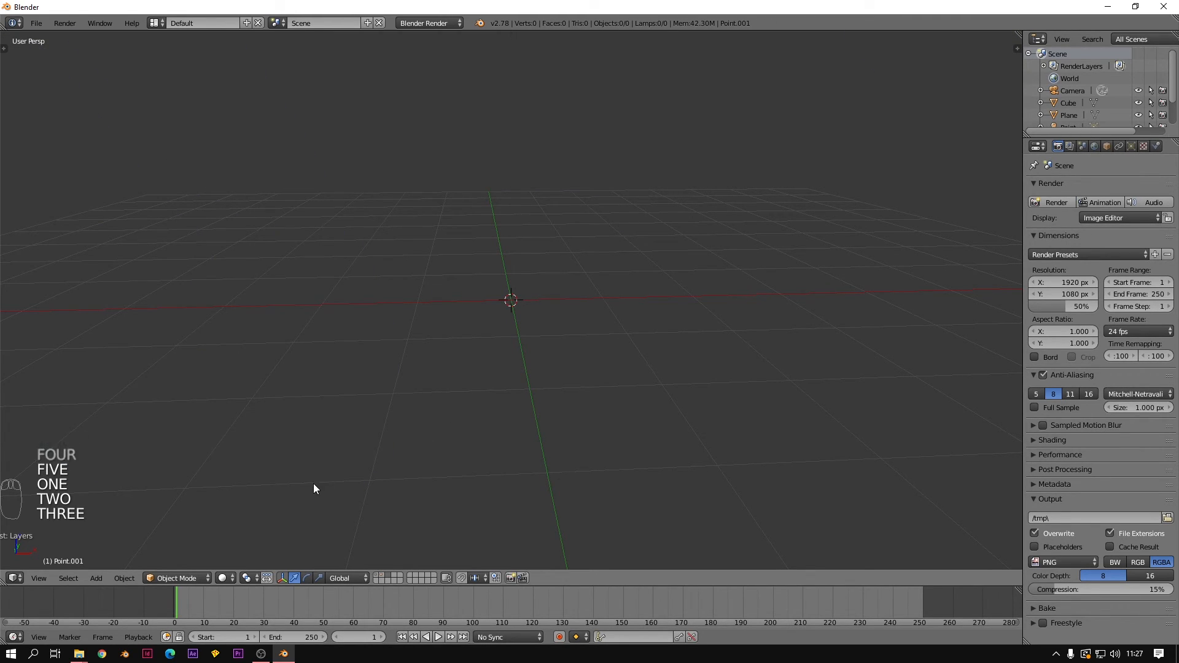
{"action": "key", "text": "1"}
{"action": "key", "text": "2"}
{"action": "key", "text": "3"}
{"action": "key", "text": "4"}
{"action": "key", "text": "5"}
{"action": "key", "text": "6"}
{"action": "key", "text": "7"}
{"action": "key", "text": "8"}
{"action": "key", "text": "9"}
{"action": "key", "text": "0"}
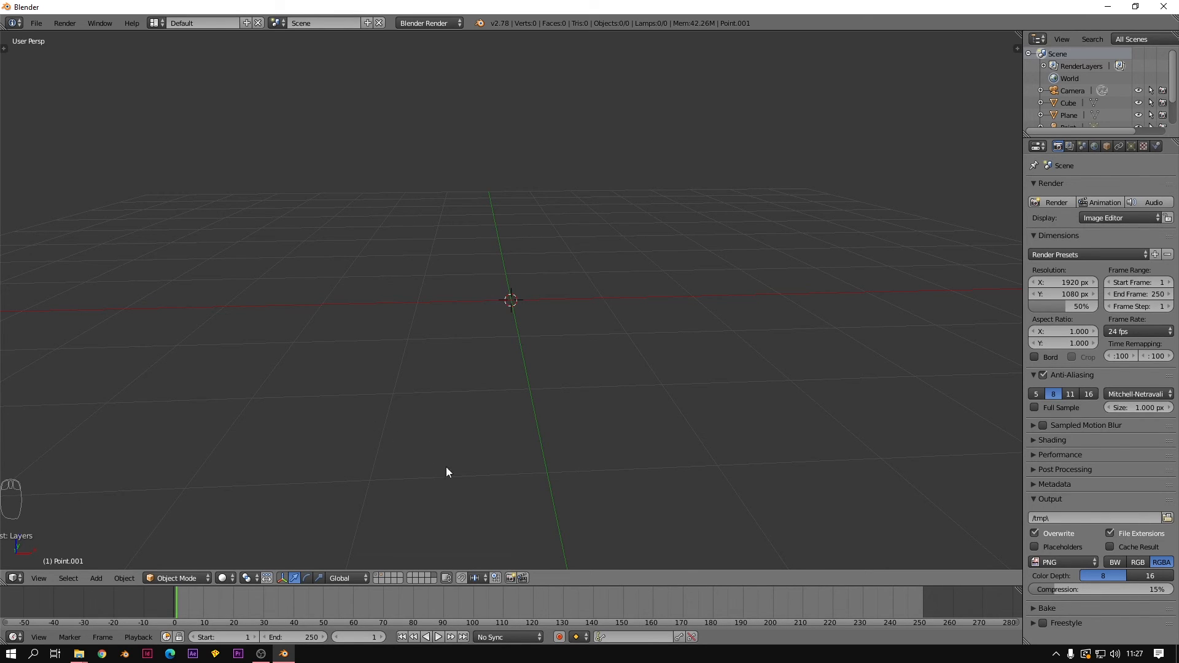
{"action": "middle_click_drag", "start_coordinate": [481, 315], "coordinate": [434, 411]}
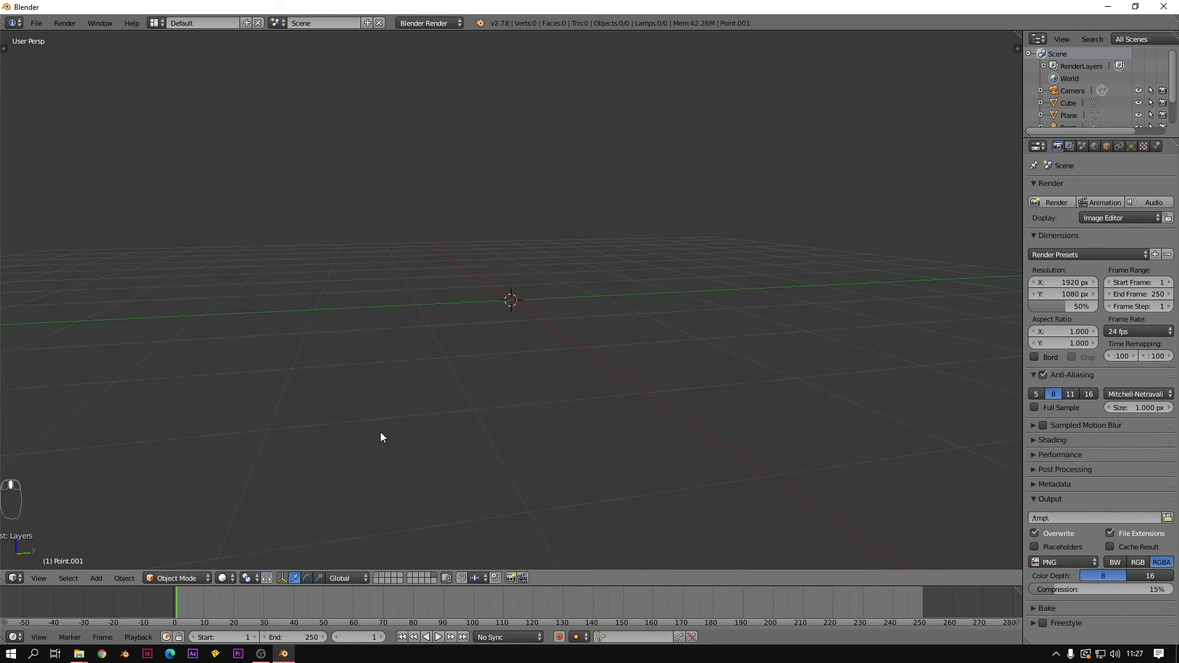
- Display layer 1, select the torus and move it with the translate manipulator
{"action": "key", "text": "1"}
{"action": "middle_click_drag", "start_coordinate": [442, 321], "coordinate": [362, 279]}
{"action": "scroll", "coordinate": [481, 232], "scroll_direction": "down", "scroll_amount": 3}
{"action": "middle_click_drag", "start_coordinate": [481, 232], "coordinate": [460, 231]}
{"action": "right_click", "coordinate": [628, 216]}
{"action": "middle_click_drag", "start_coordinate": [707, 270], "coordinate": [592, 280]}
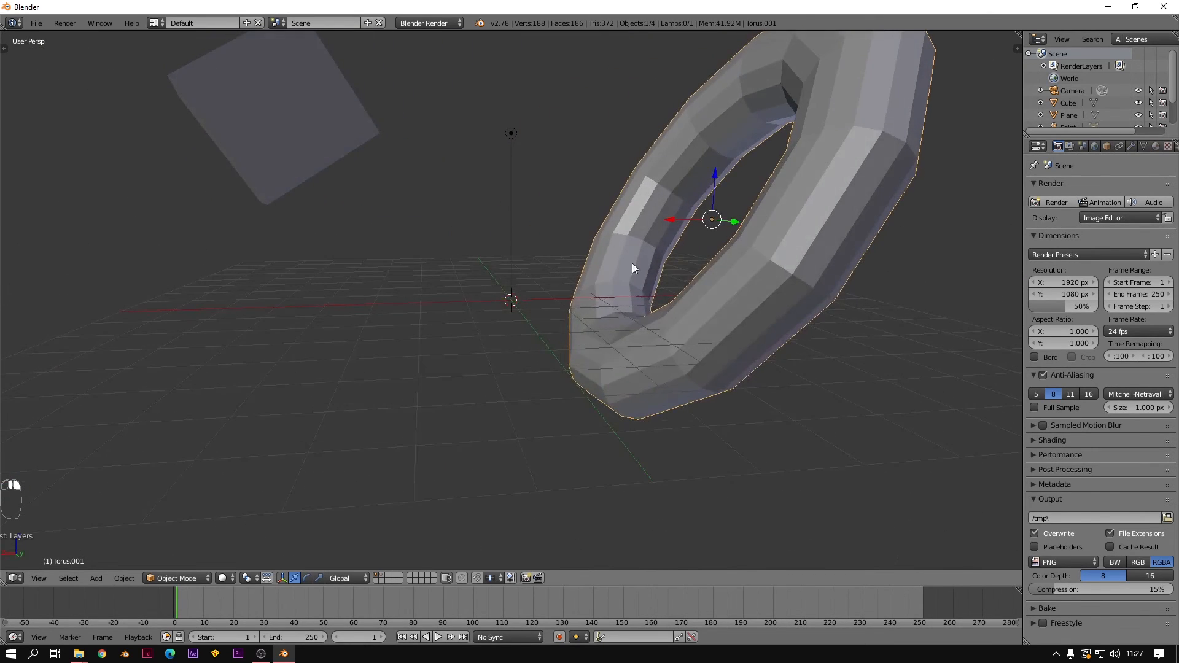
{"action": "scroll", "coordinate": [701, 223], "scroll_direction": "up", "scroll_amount": 2}
{"action": "left_click_drag", "start_coordinate": [764, 180], "coordinate": [509, 372]}
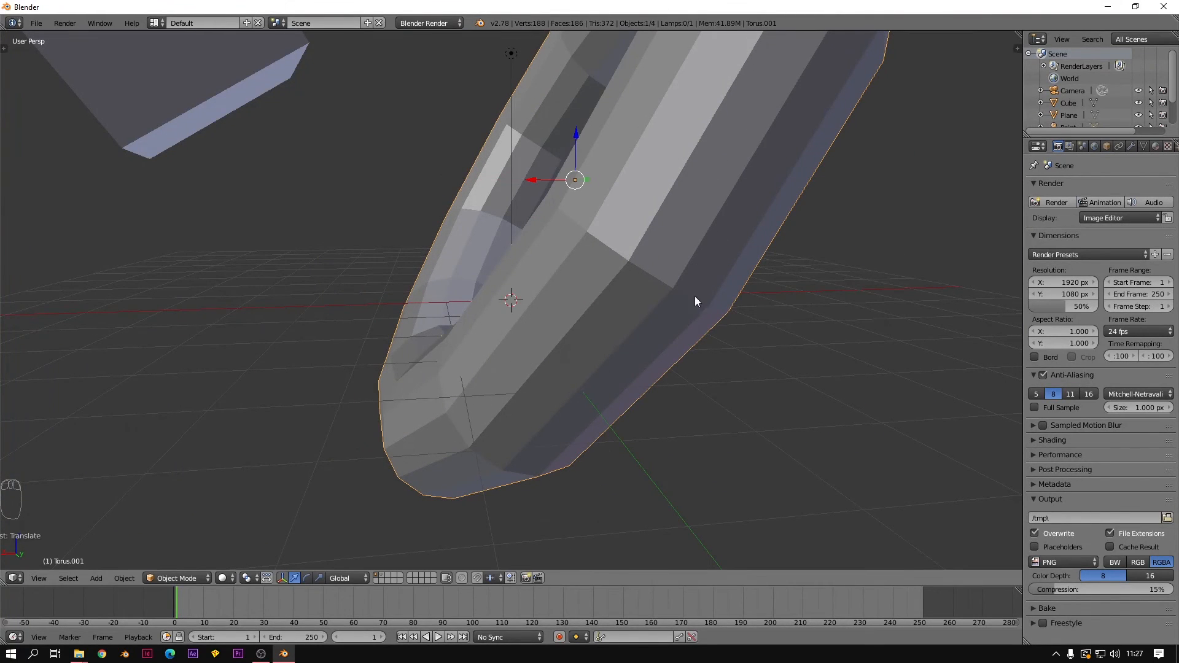
- Turn on snapping and move the torus with the translate manipulator in Increment snap mode
{"action": "left_click", "coordinate": [478, 578]}
{"action": "middle_click_drag", "start_coordinate": [556, 240], "coordinate": [617, 315]}
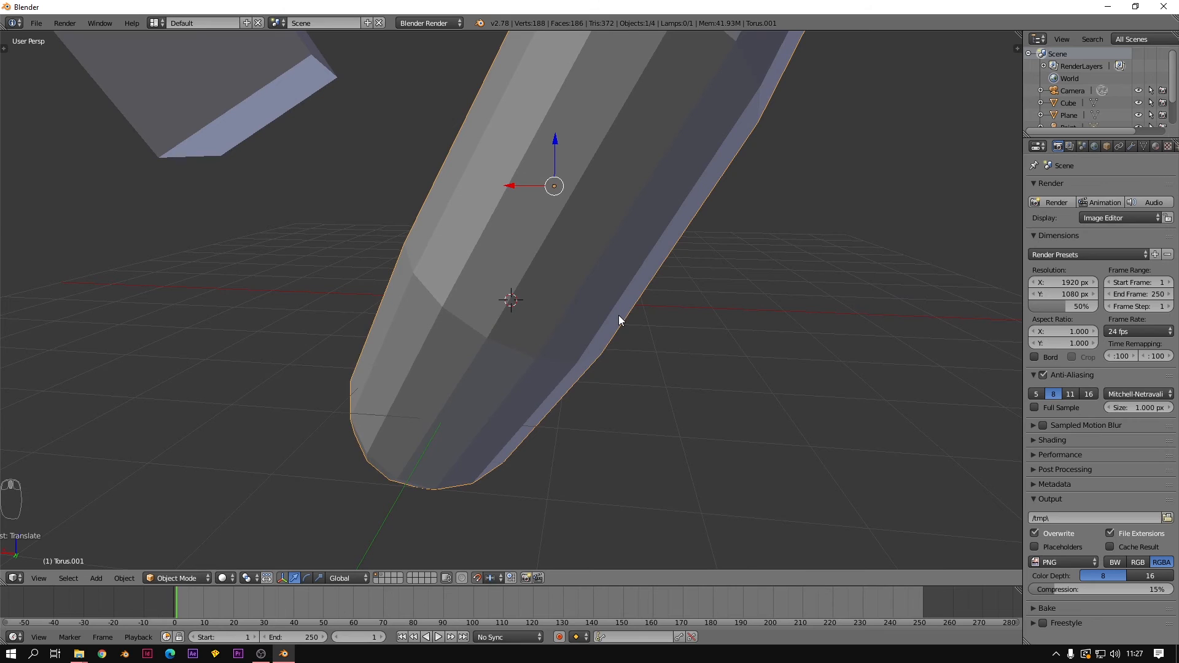
{"action": "key", "text": "KP_1"}
{"action": "middle_click_drag", "start_coordinate": [499, 241], "coordinate": [525, 323]}
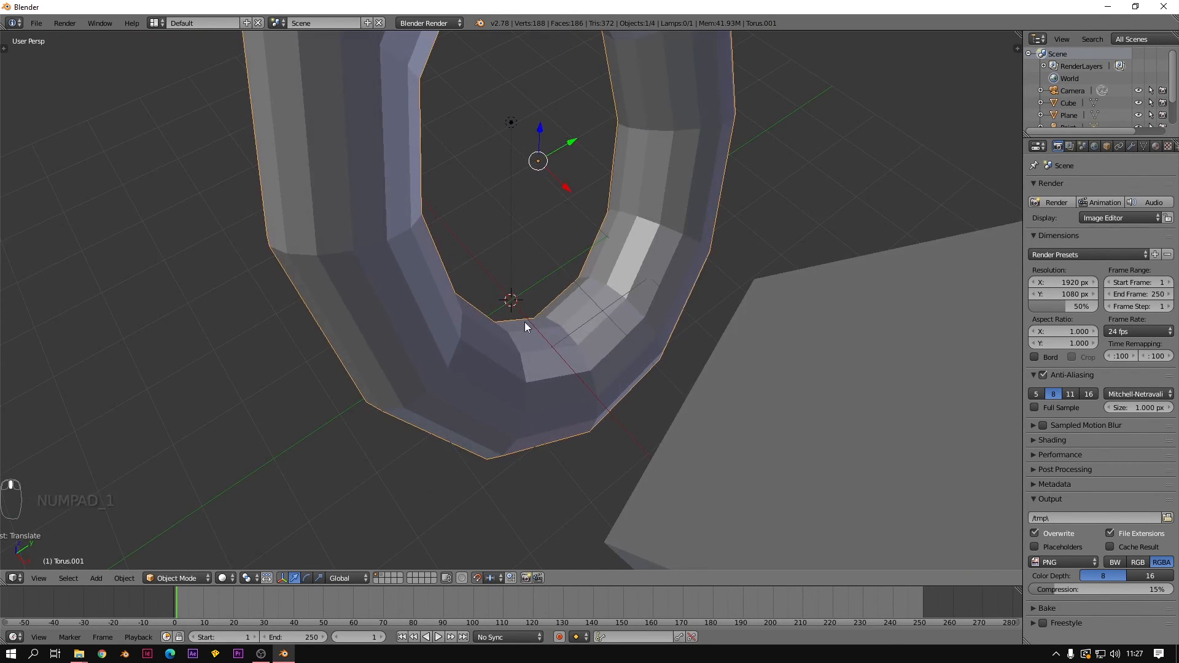
{"action": "left_click", "coordinate": [495, 578]}
{"action": "left_click_drag", "start_coordinate": [569, 148], "coordinate": [562, 263]}
{"action": "mouse_move", "coordinate": [573, 332]}
{"action": "middle_mouse_down"}
{"action": "mouse_move", "coordinate": [532, 262]}
{"action": "mouse_move", "coordinate": [479, 245]}
{"action": "mouse_move", "coordinate": [556, 349]}
{"action": "middle_mouse_up"}
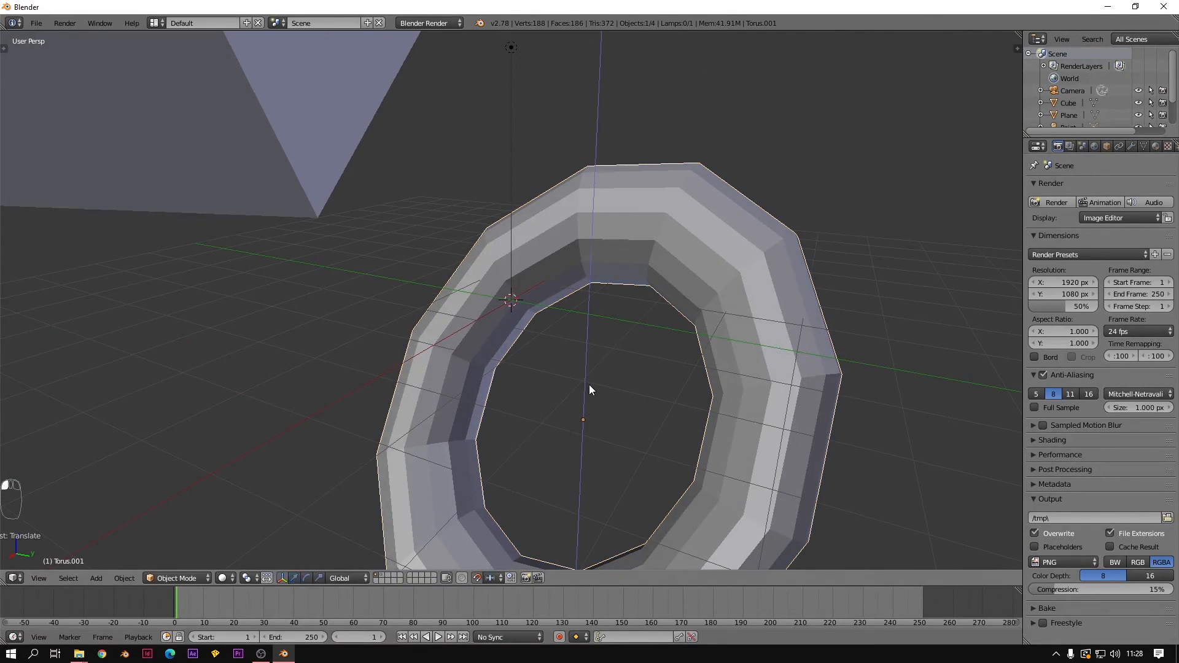
{"action": "middle_click_drag", "start_coordinate": [588, 385], "coordinate": [598, 297]}
{"action": "middle_click_drag", "start_coordinate": [694, 361], "coordinate": [597, 201]}
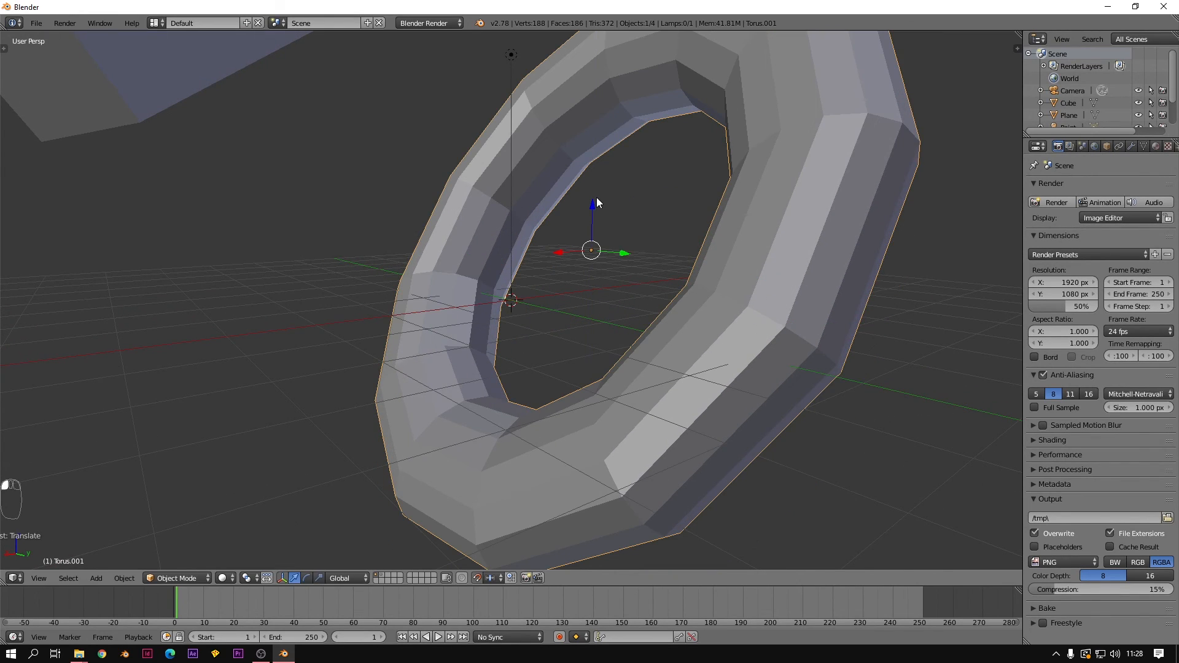
- Set the snap element to Vertex and move the torus using a corner of the cube as the snap target
{"action": "left_click", "coordinate": [495, 578]}
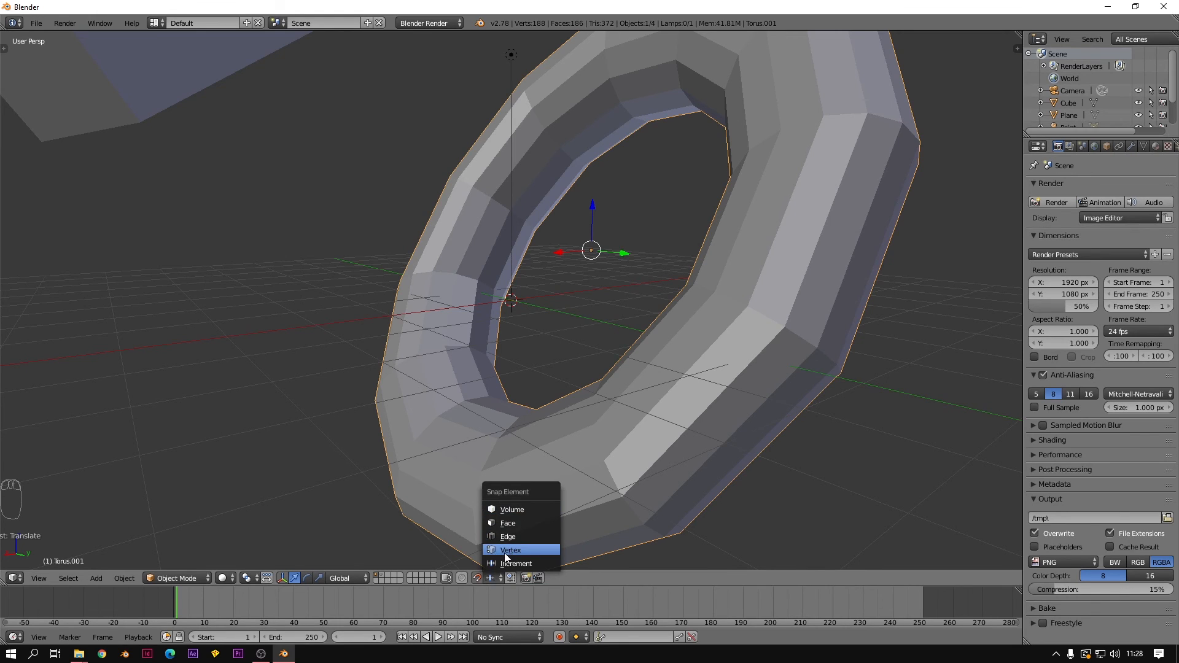
{"action": "left_click", "coordinate": [505, 553]}
{"action": "scroll", "coordinate": [608, 135], "scroll_direction": "down", "scroll_amount": 4}
{"action": "middle_click_drag", "start_coordinate": [608, 135], "coordinate": [521, 221]}
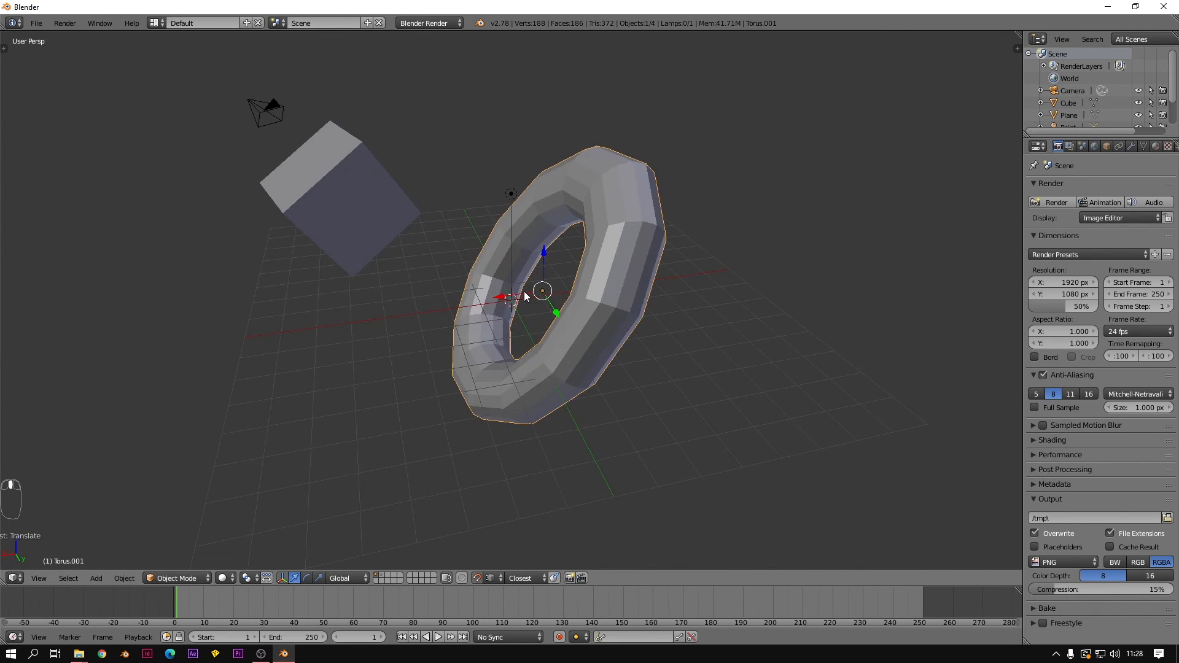
{"action": "key", "text": "g"}
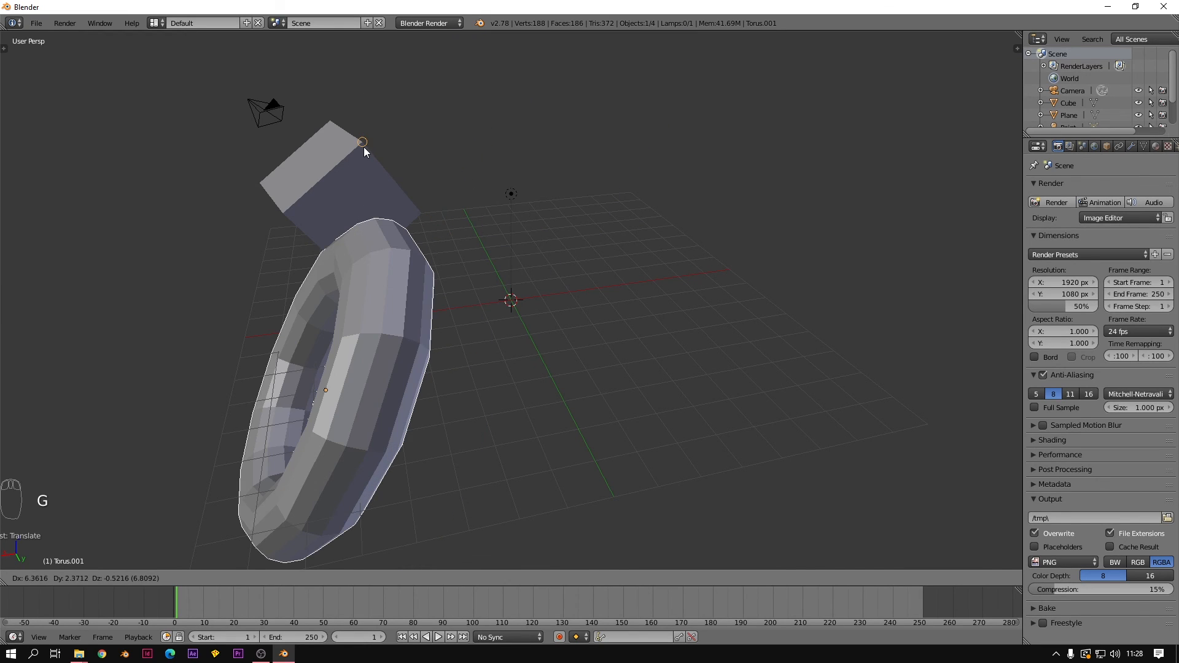
{"action": "right_click", "coordinate": [367, 150]}
{"action": "middle_click_drag", "start_coordinate": [416, 211], "coordinate": [398, 105]}
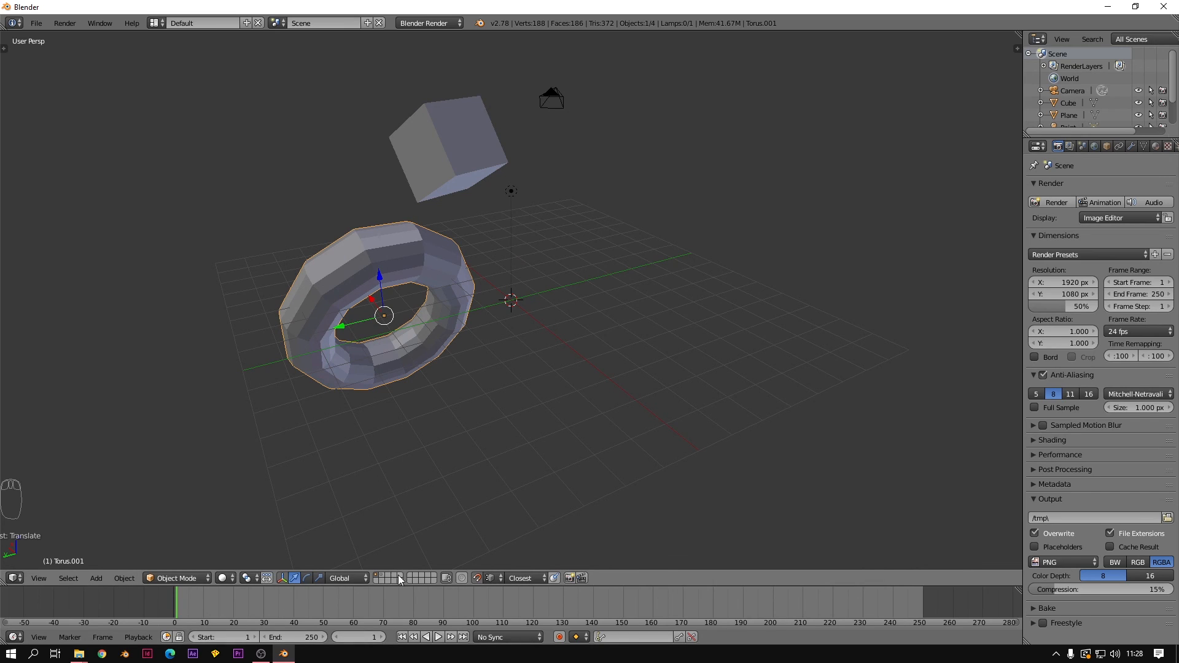
- Set the snap element to Edge and move the torus using an edge of the cube as the snap target
{"action": "left_click", "coordinate": [490, 578]}
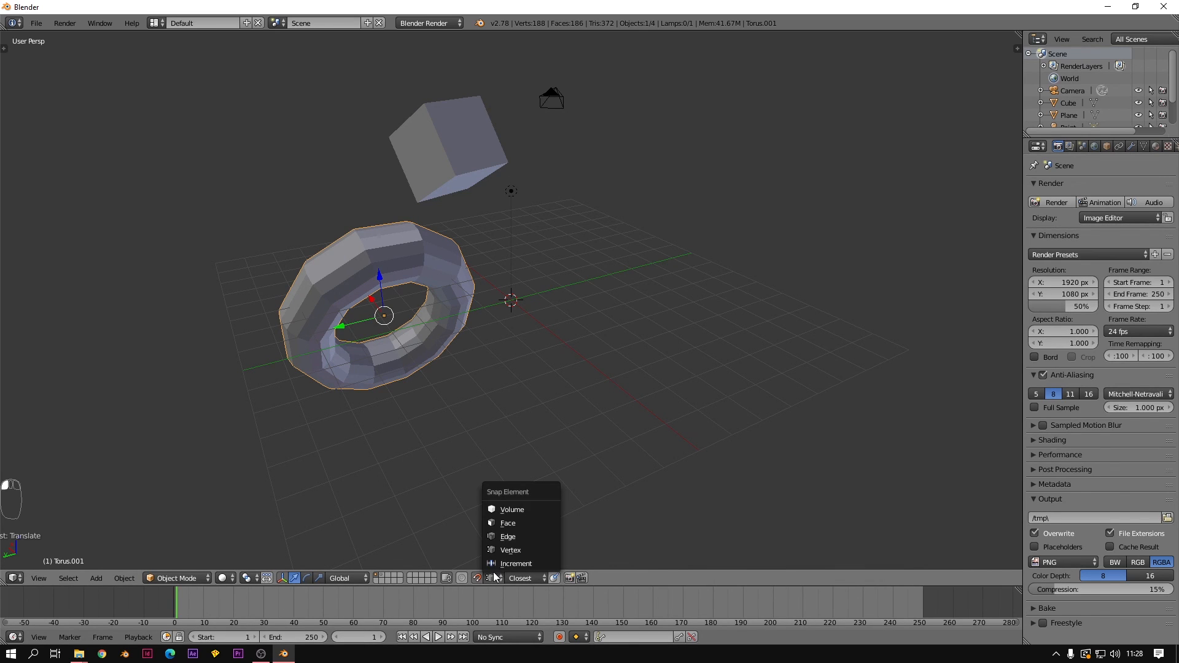
{"action": "left_click", "coordinate": [514, 537]}
{"action": "middle_click_drag", "start_coordinate": [421, 279], "coordinate": [414, 302]}
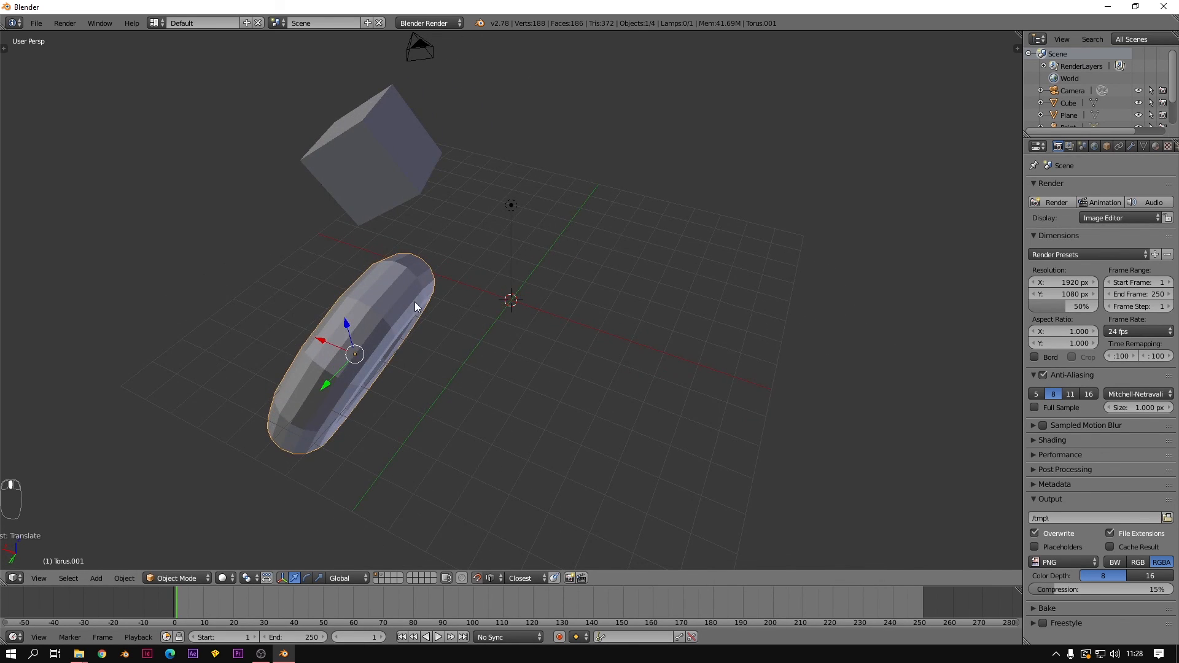
{"action": "key", "text": "g"}
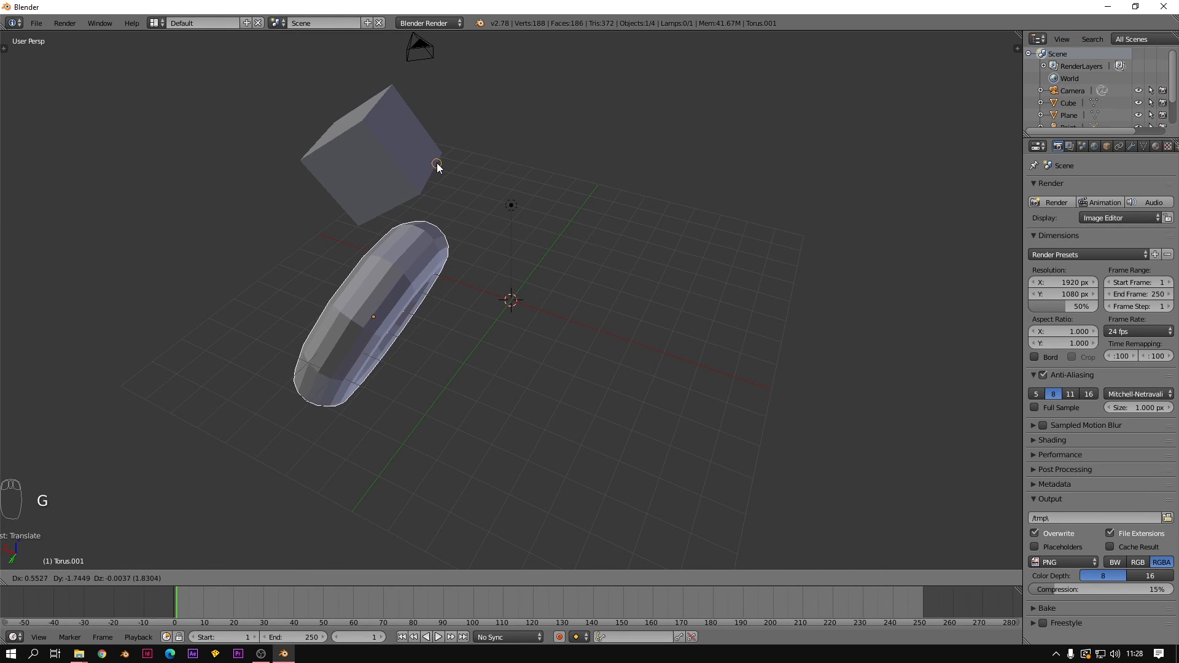
{"action": "left_click", "coordinate": [437, 175]}
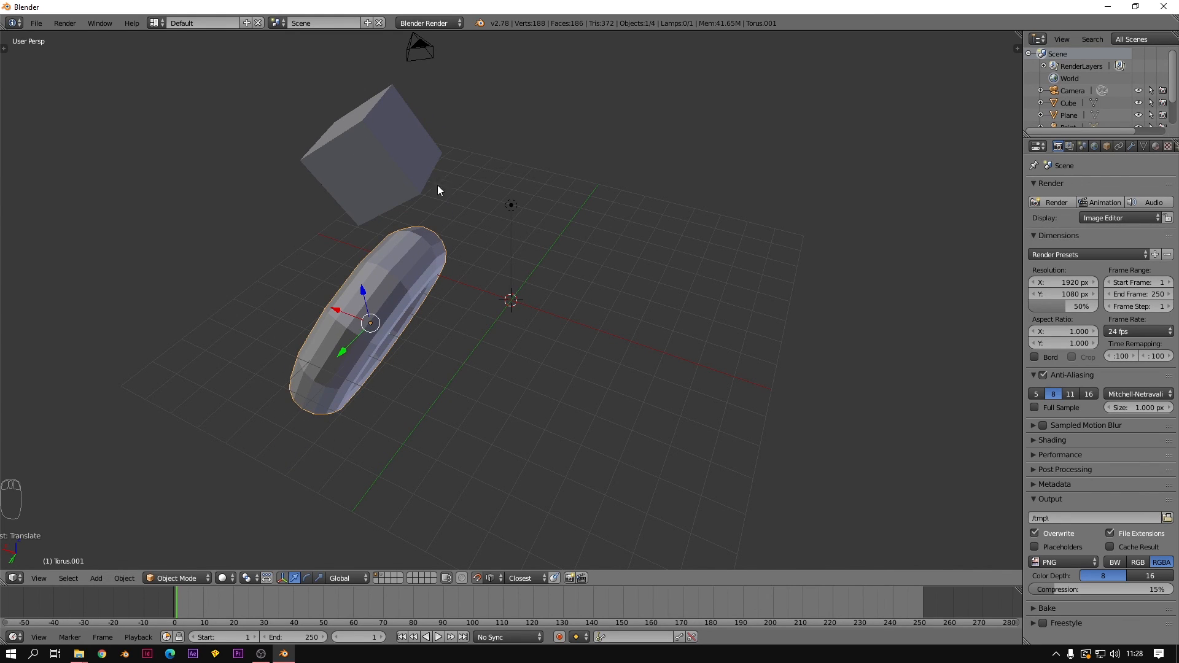
- Set the snap element to Face and move the torus against a face of the cube
{"action": "left_click", "coordinate": [490, 578]}
{"action": "left_click", "coordinate": [531, 524]}
{"action": "key", "text": "g"}
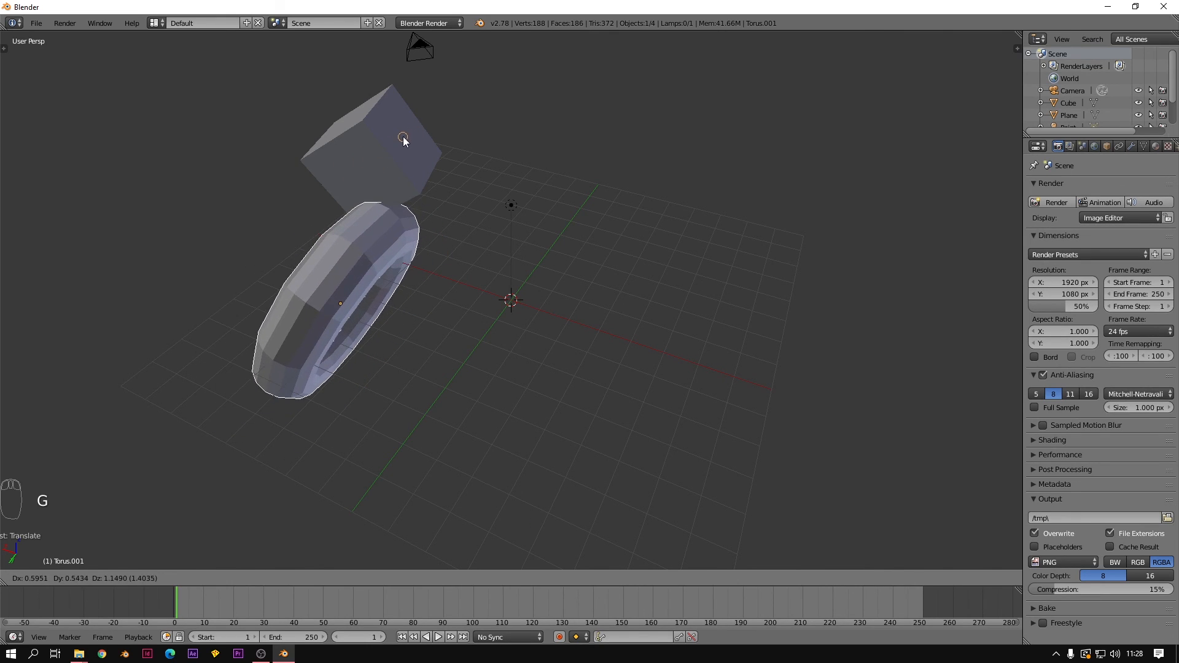
{"action": "left_click", "coordinate": [355, 117]}
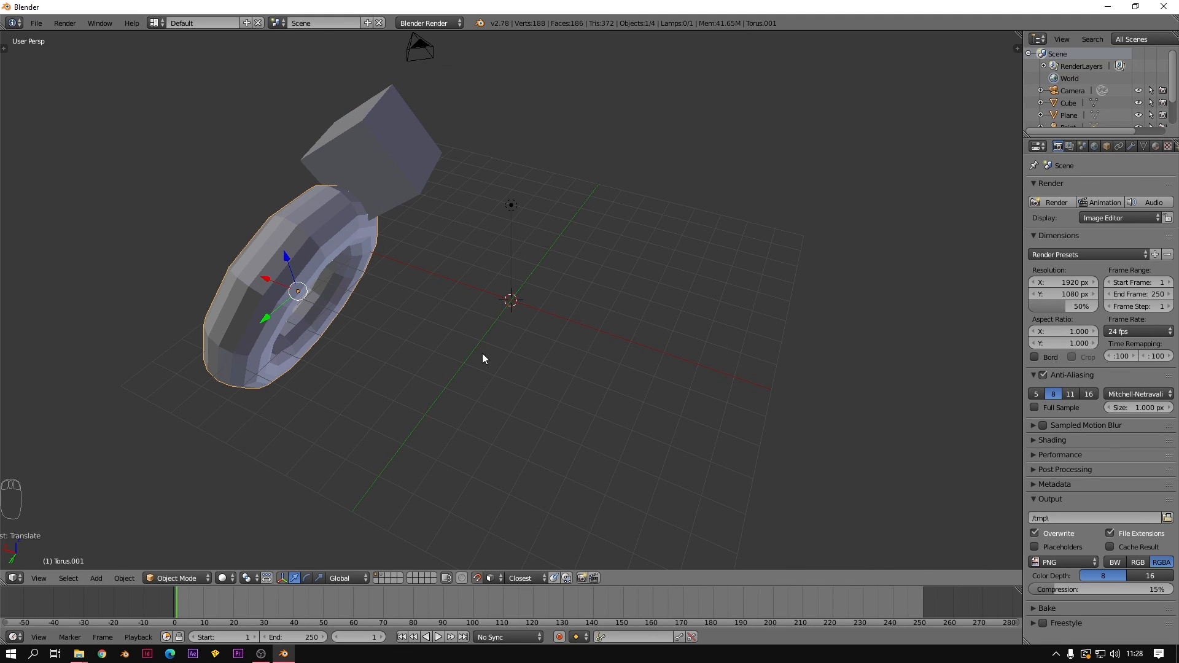
{"action": "middle_click_drag", "start_coordinate": [484, 358], "coordinate": [404, 339]}
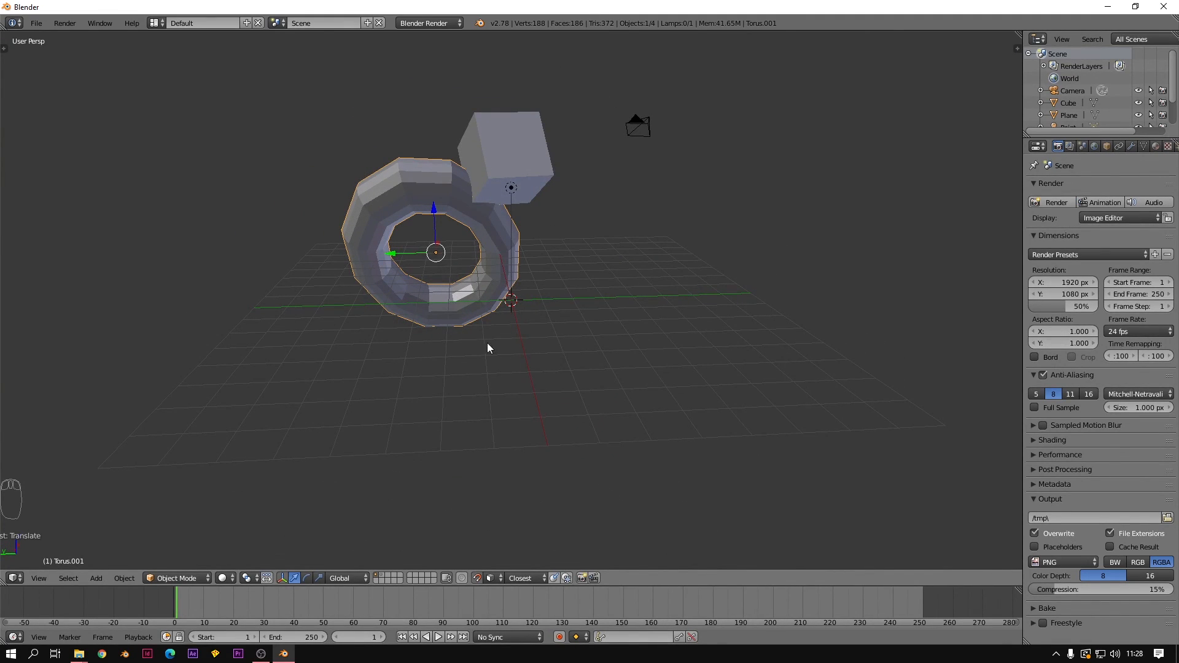